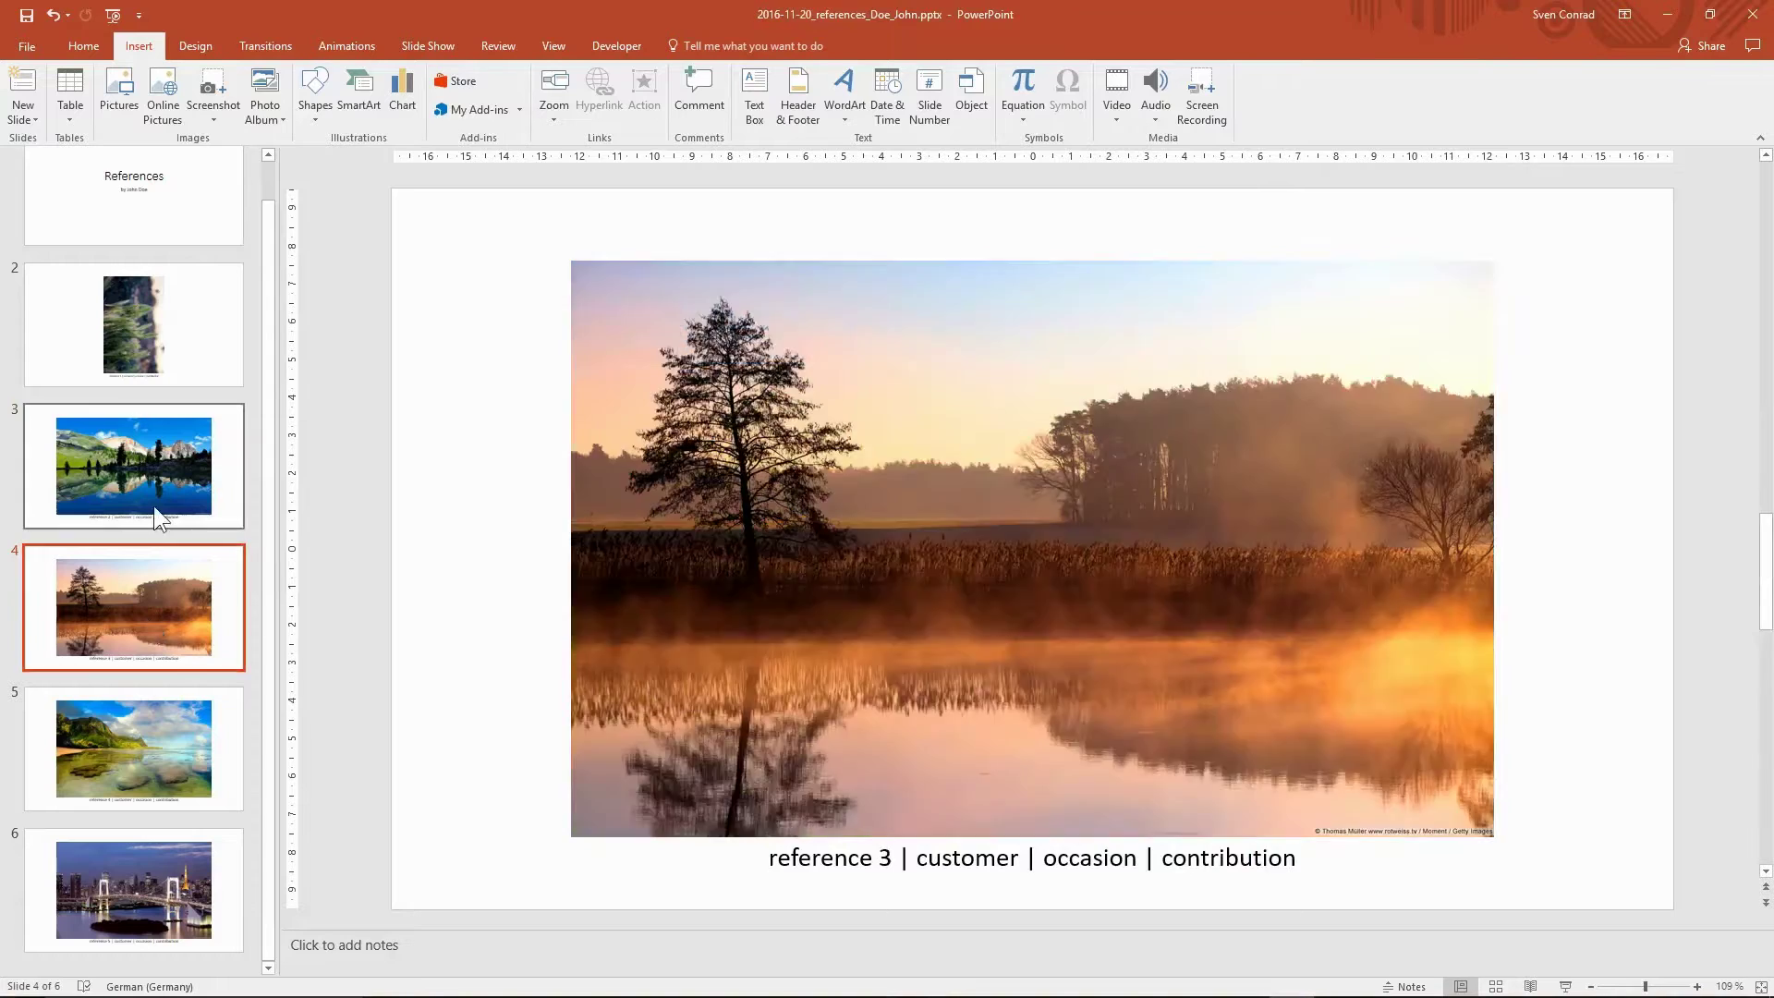
- Undo the change to slide 2's grass photo so it is wide landscape again, then start a new blank presentation
{"action": "left_click", "coordinate": [154, 506]}
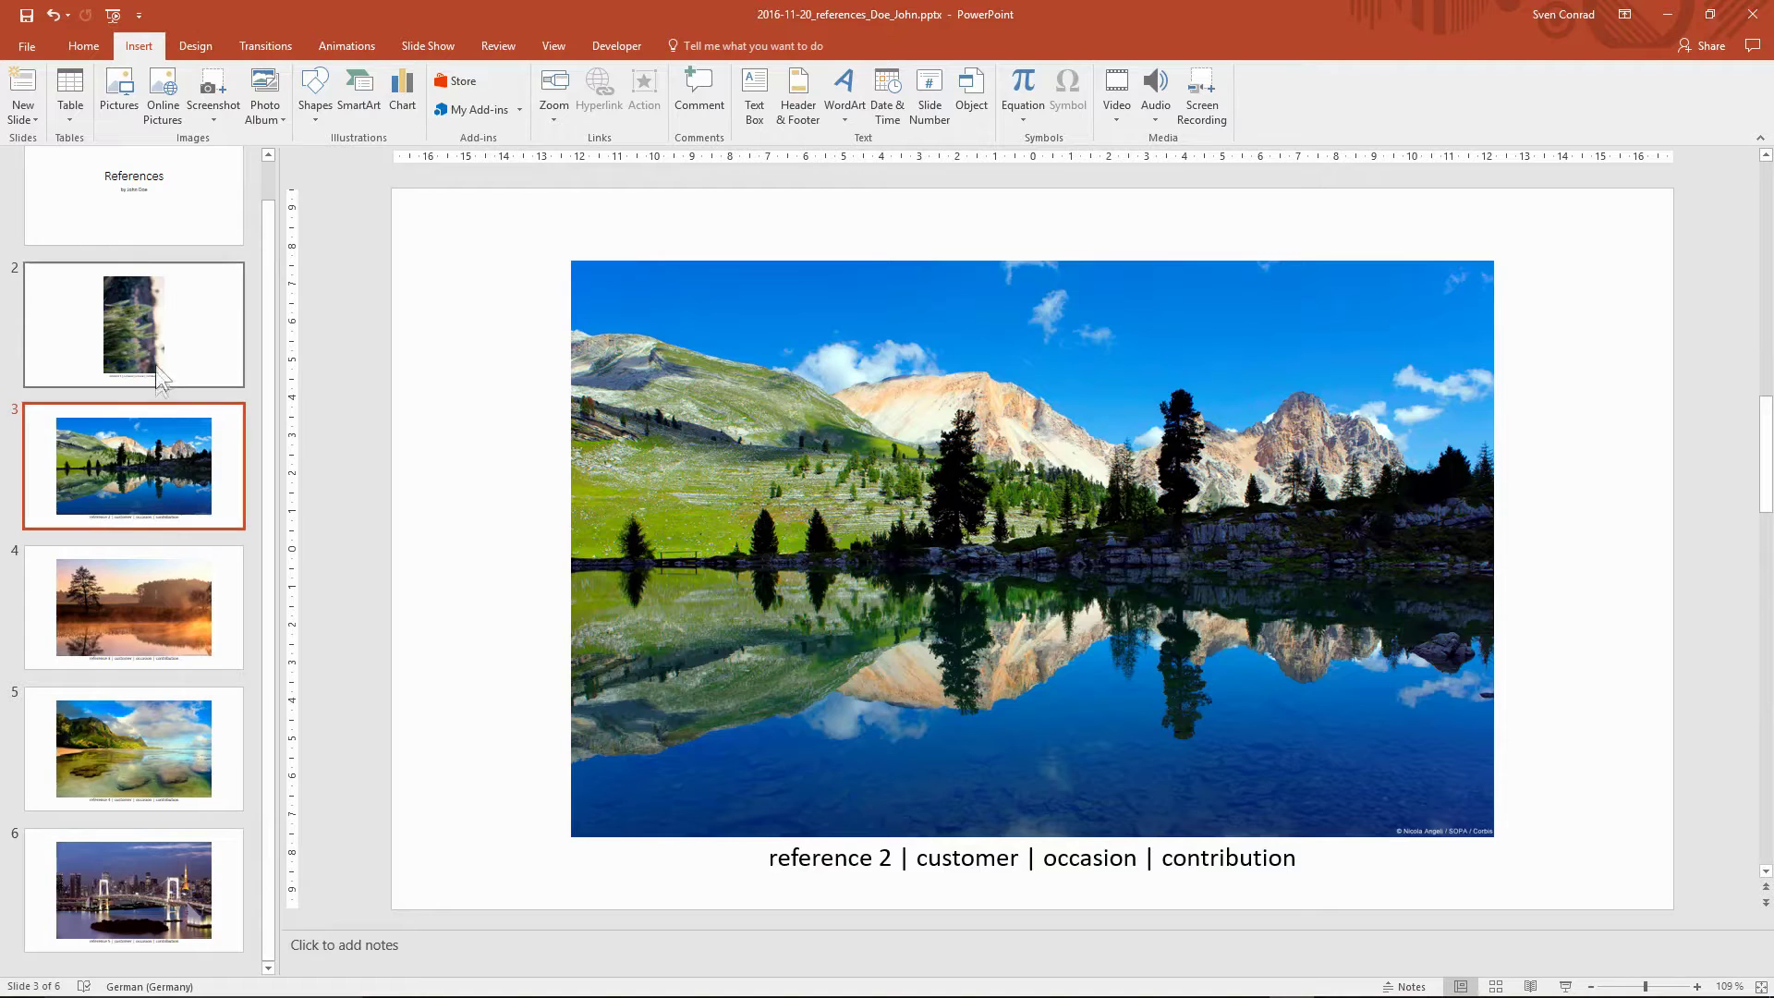
{"action": "left_click", "coordinate": [156, 336]}
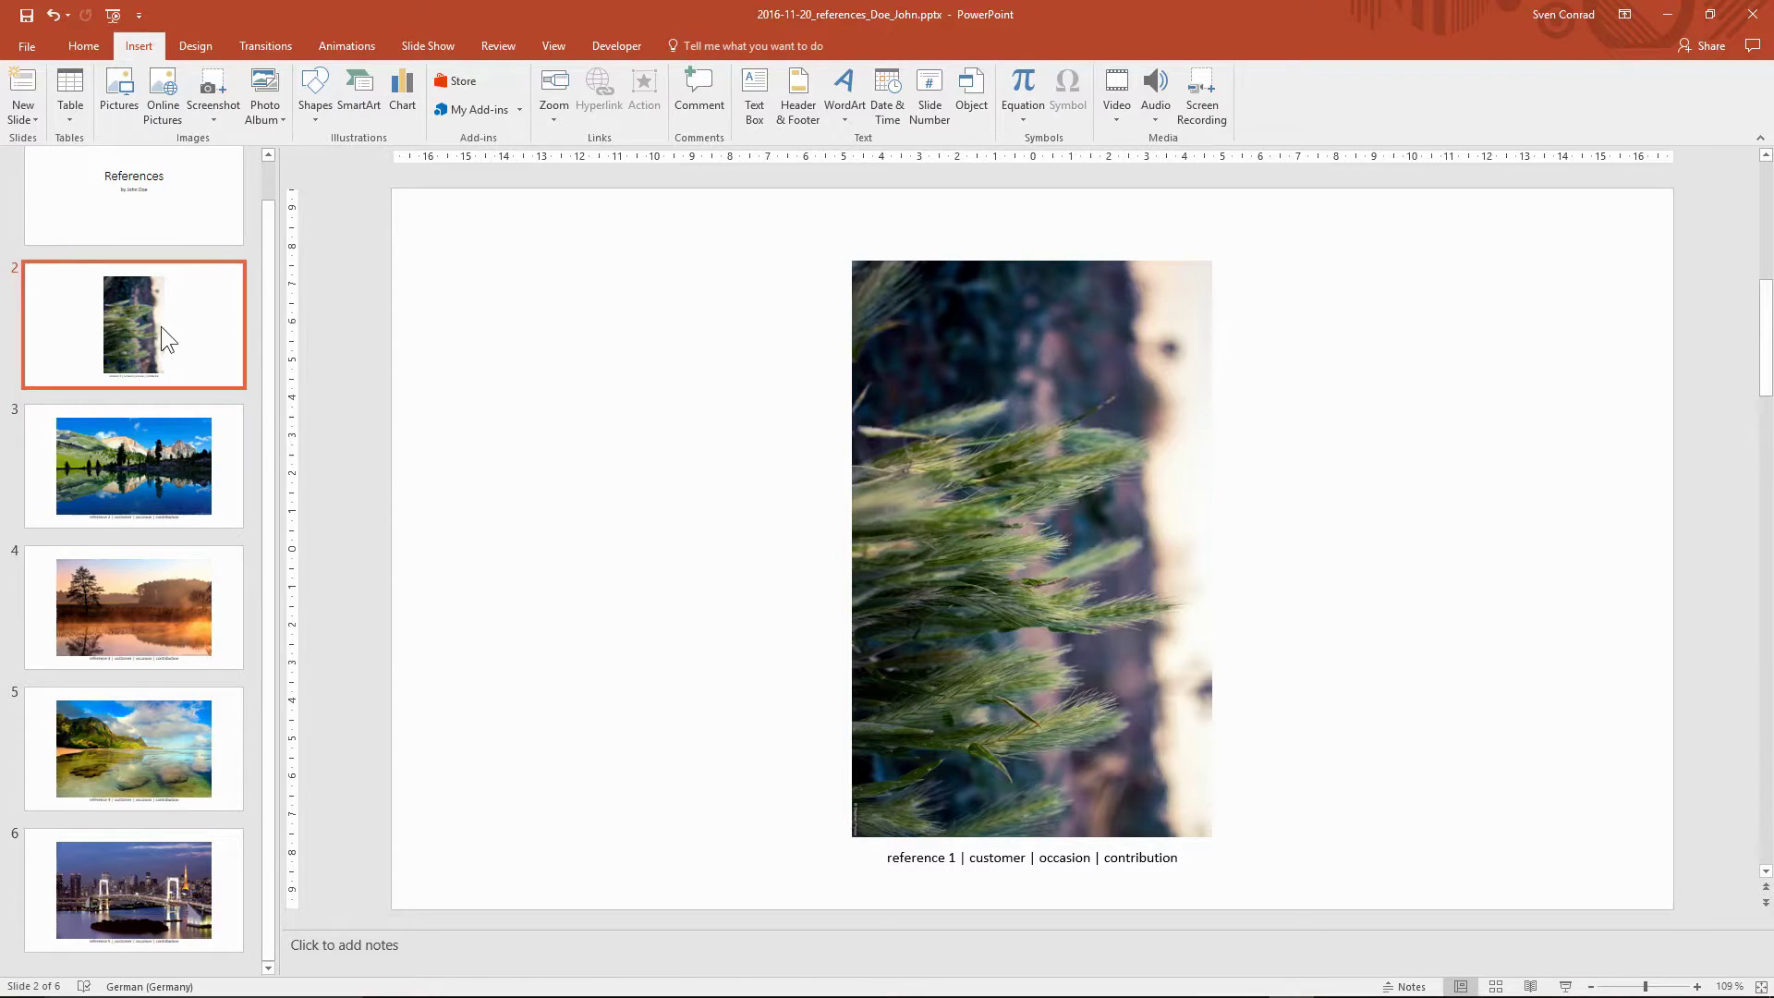
{"action": "left_click", "coordinate": [57, 18]}
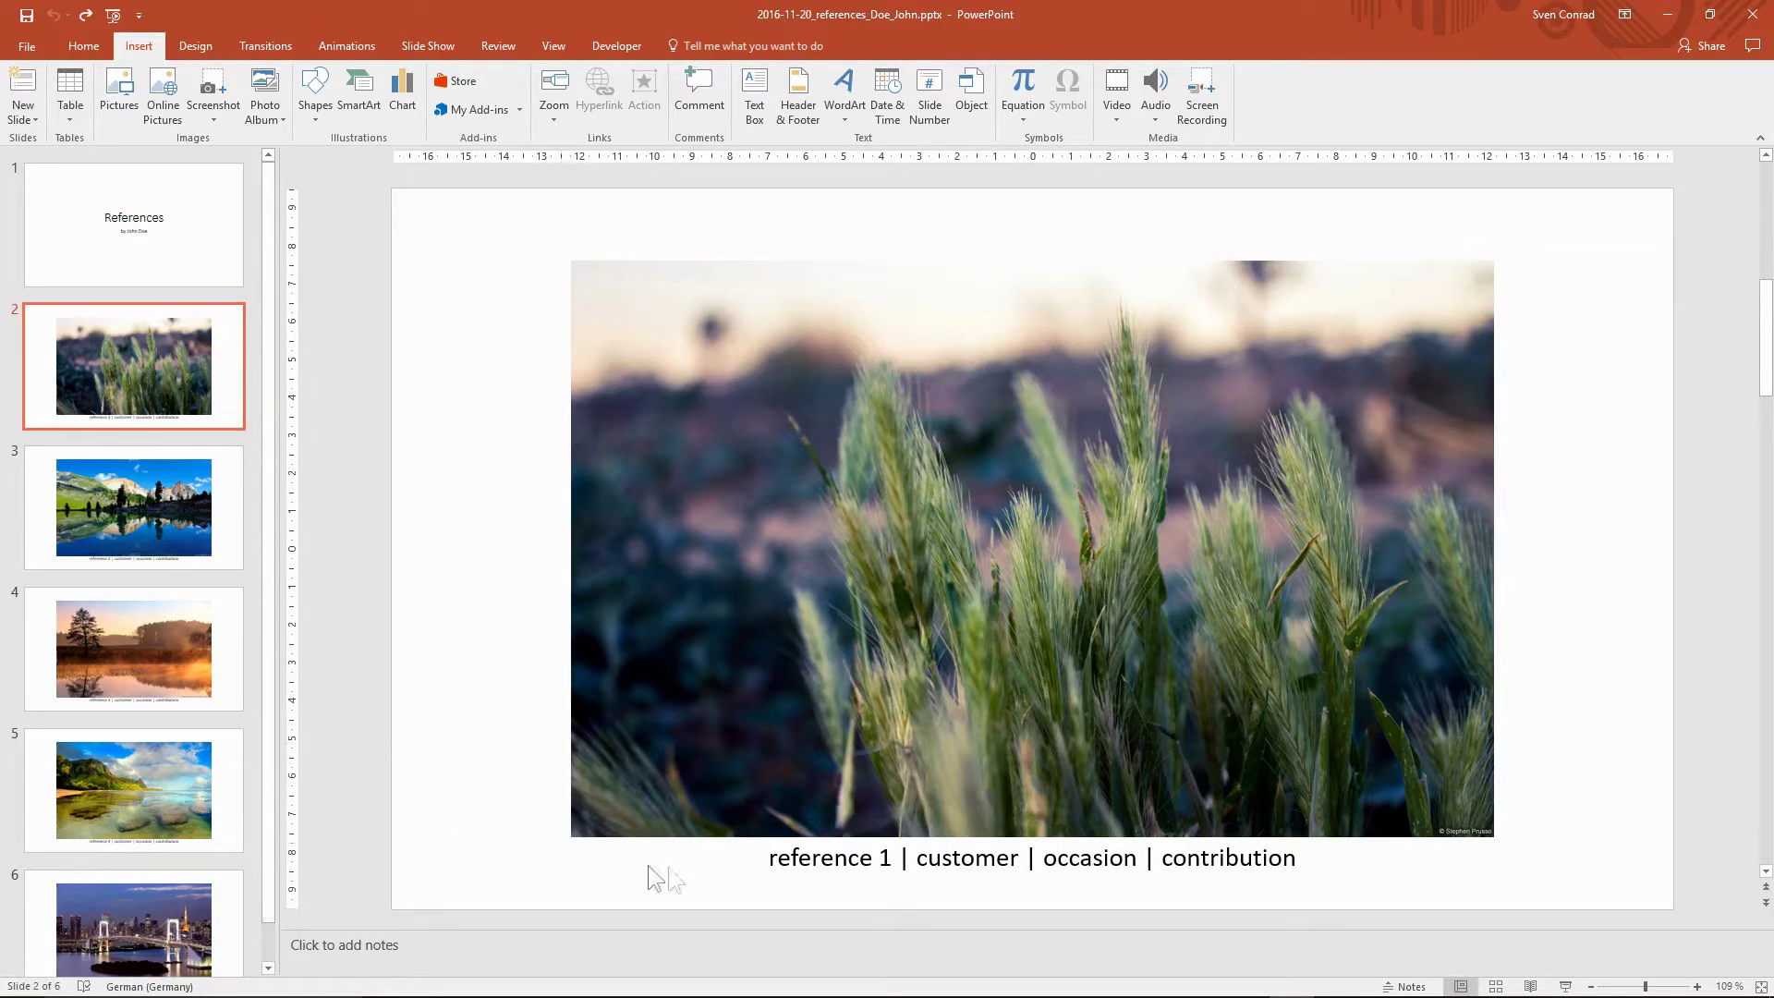
{"action": "left_click_drag", "start_coordinate": [771, 859], "coordinate": [1406, 872]}
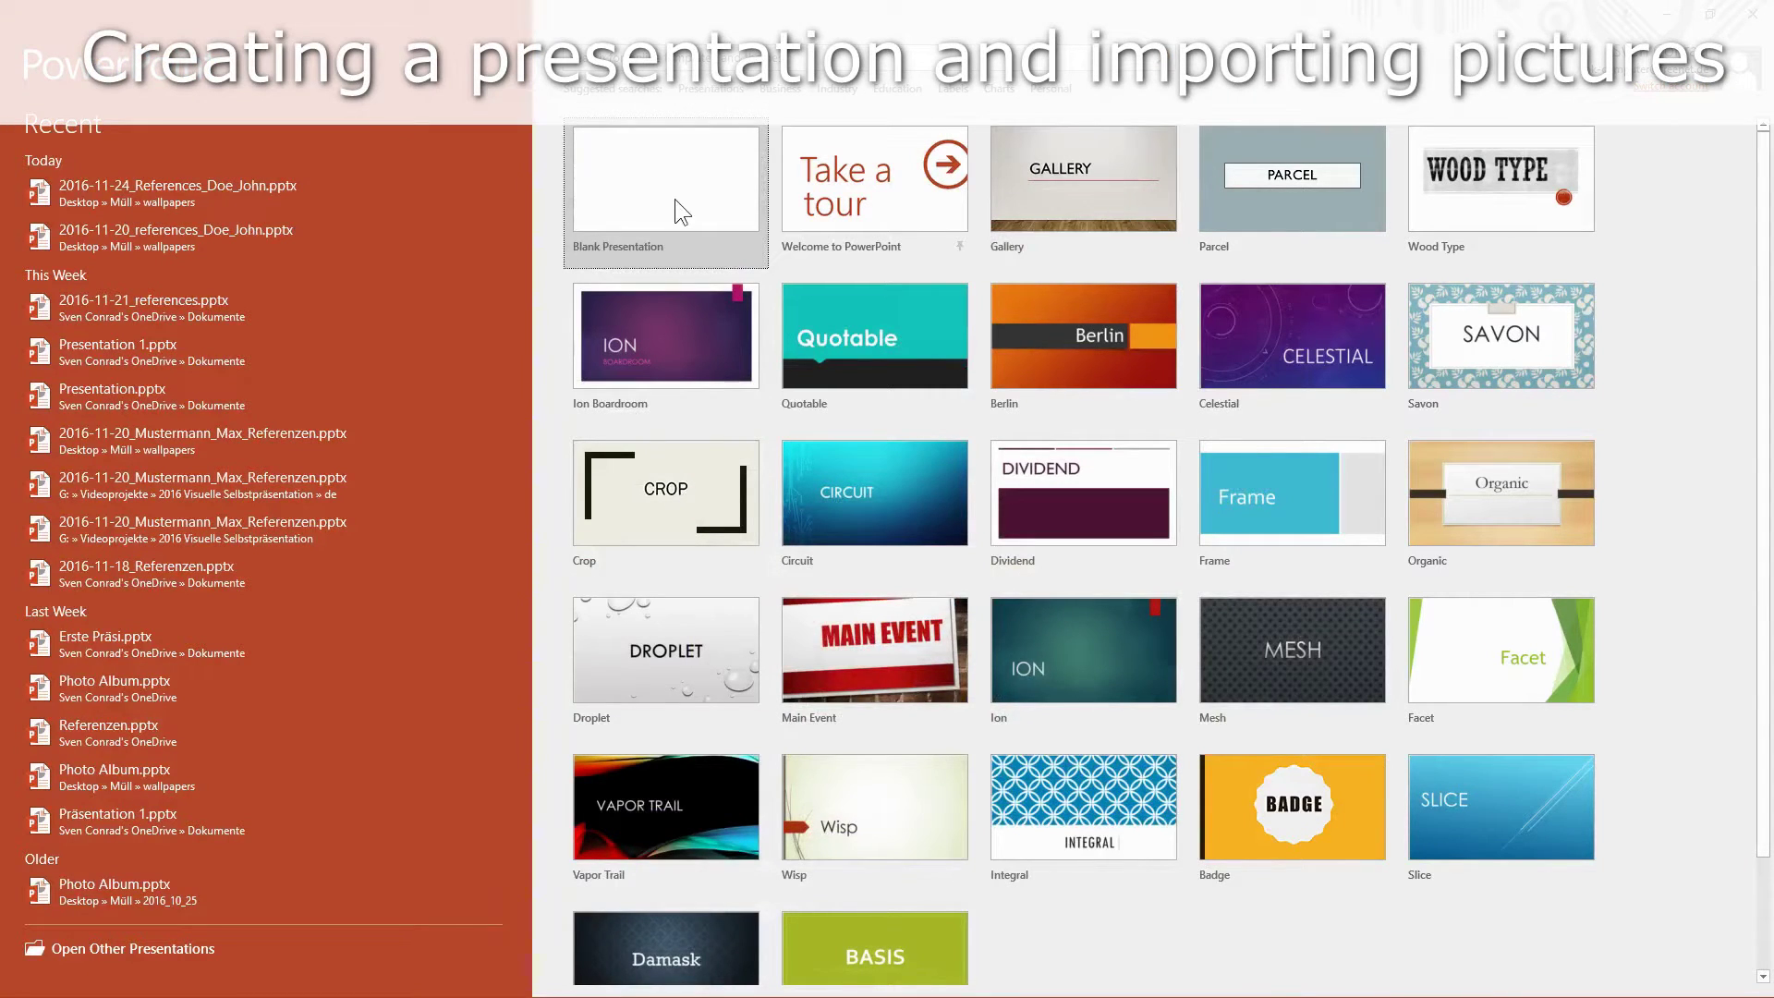
{"action": "left_click", "coordinate": [674, 198]}
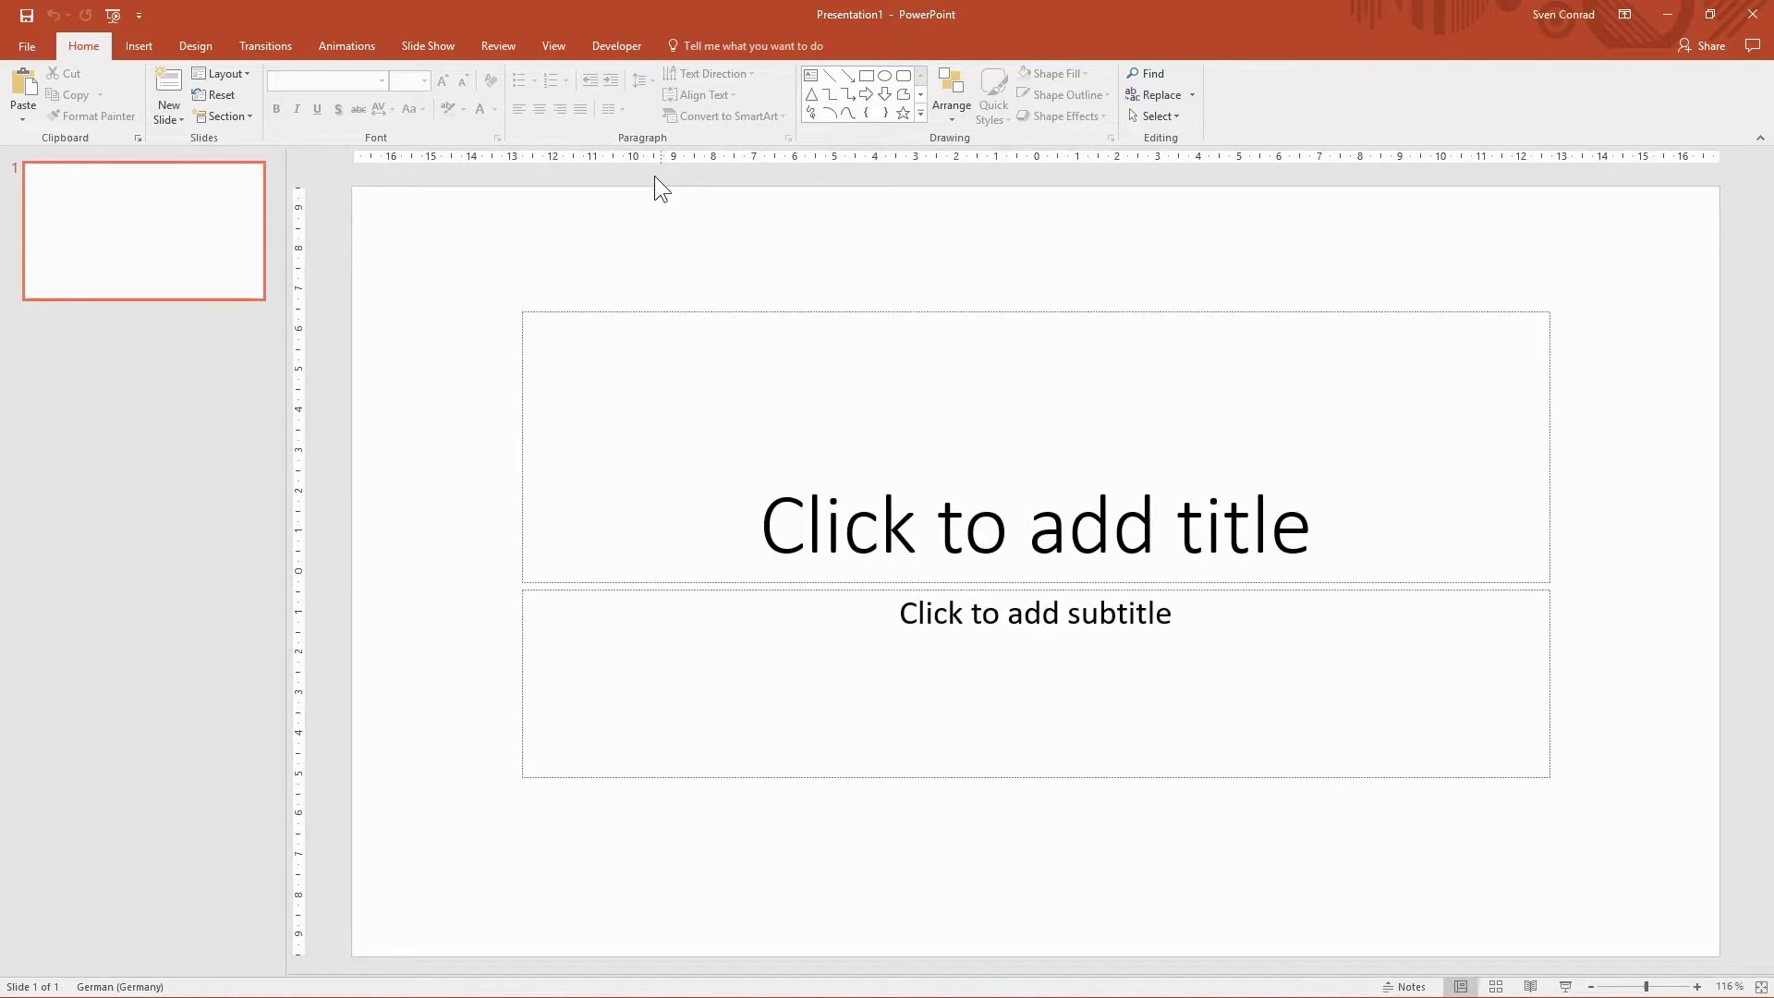
- Start a New Photo Album from the Insert tab's Photo Album menu
{"action": "left_click", "coordinate": [148, 48]}
{"action": "left_click", "coordinate": [271, 119]}
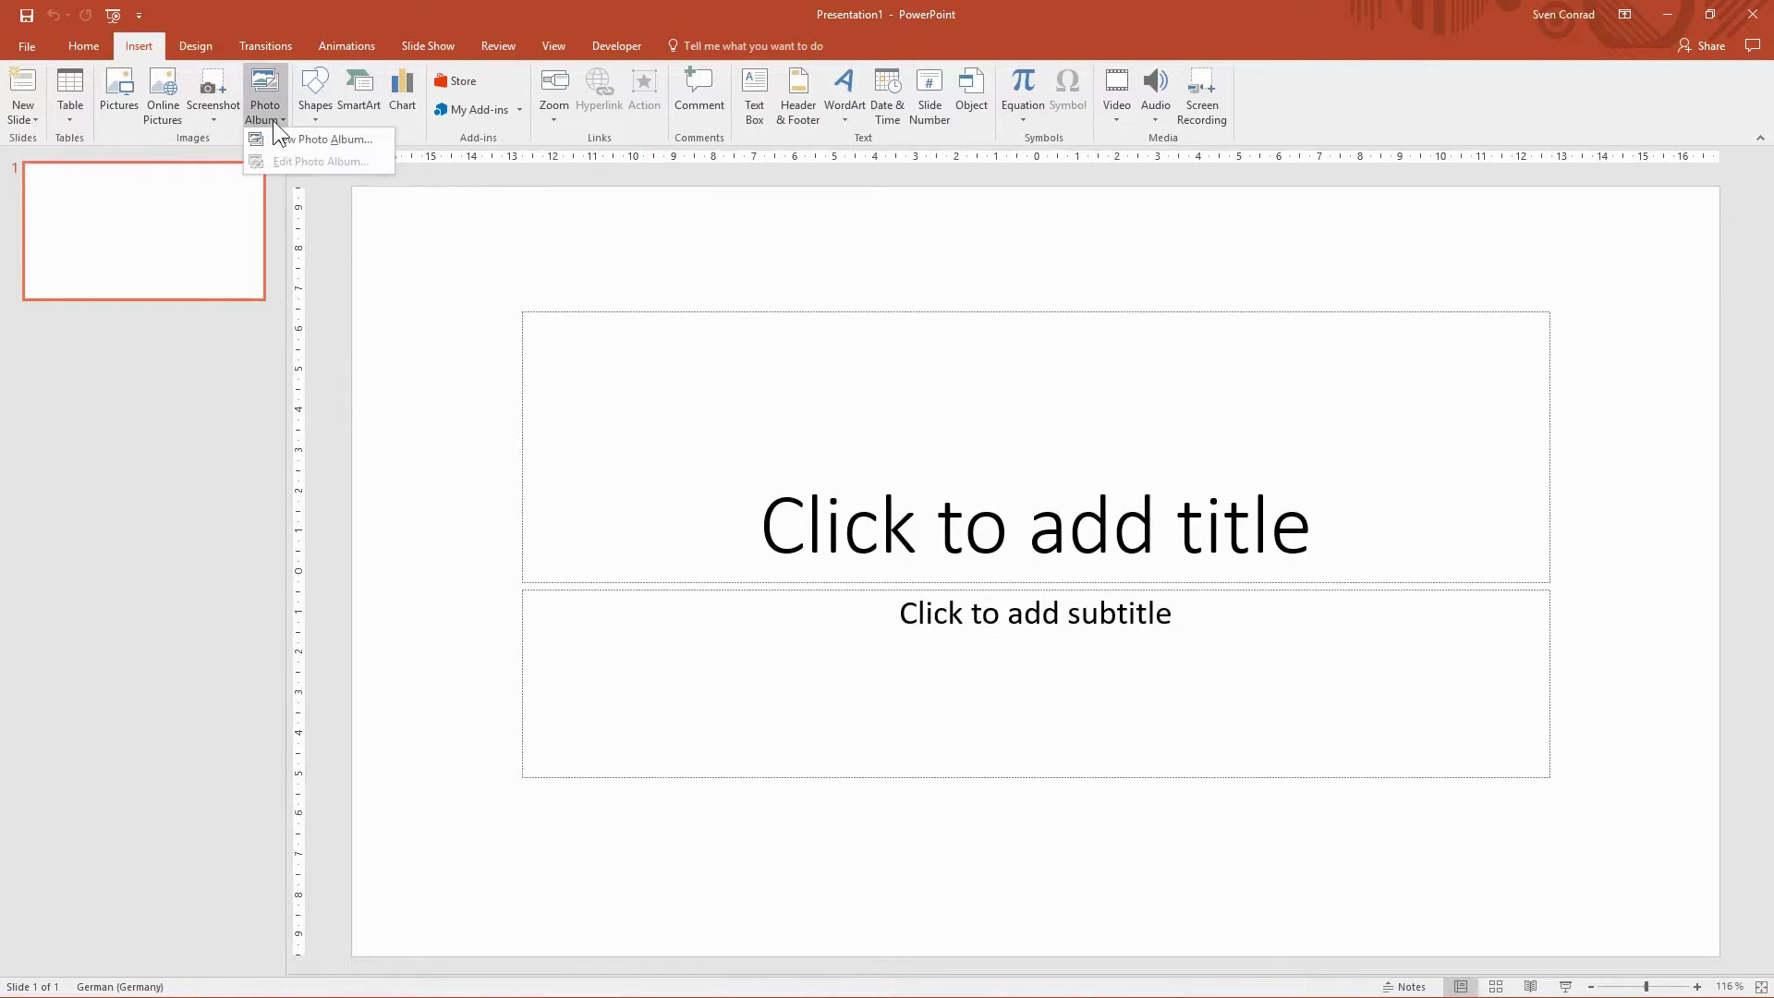
{"action": "left_click", "coordinate": [303, 139]}
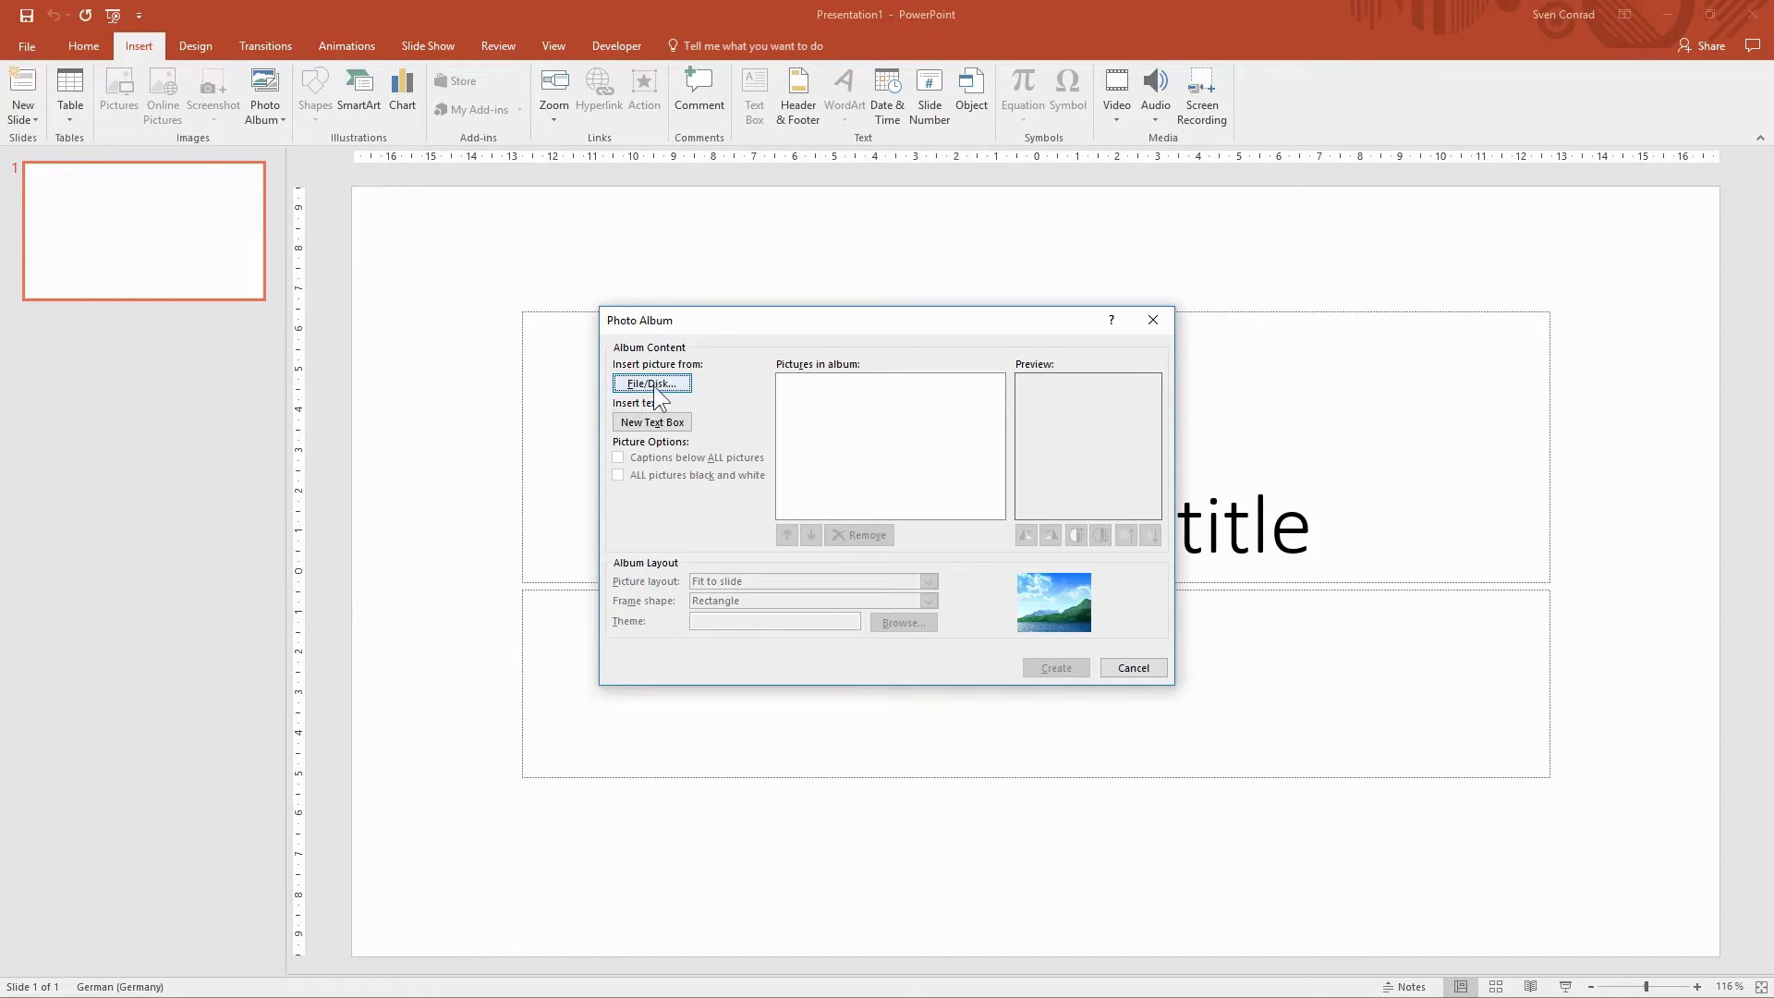
- Add all five JPGs from Desktop > Müll > wallpapers, 19170_en_1 through 19889_en_1, to the album
{"action": "left_click", "coordinate": [657, 381]}
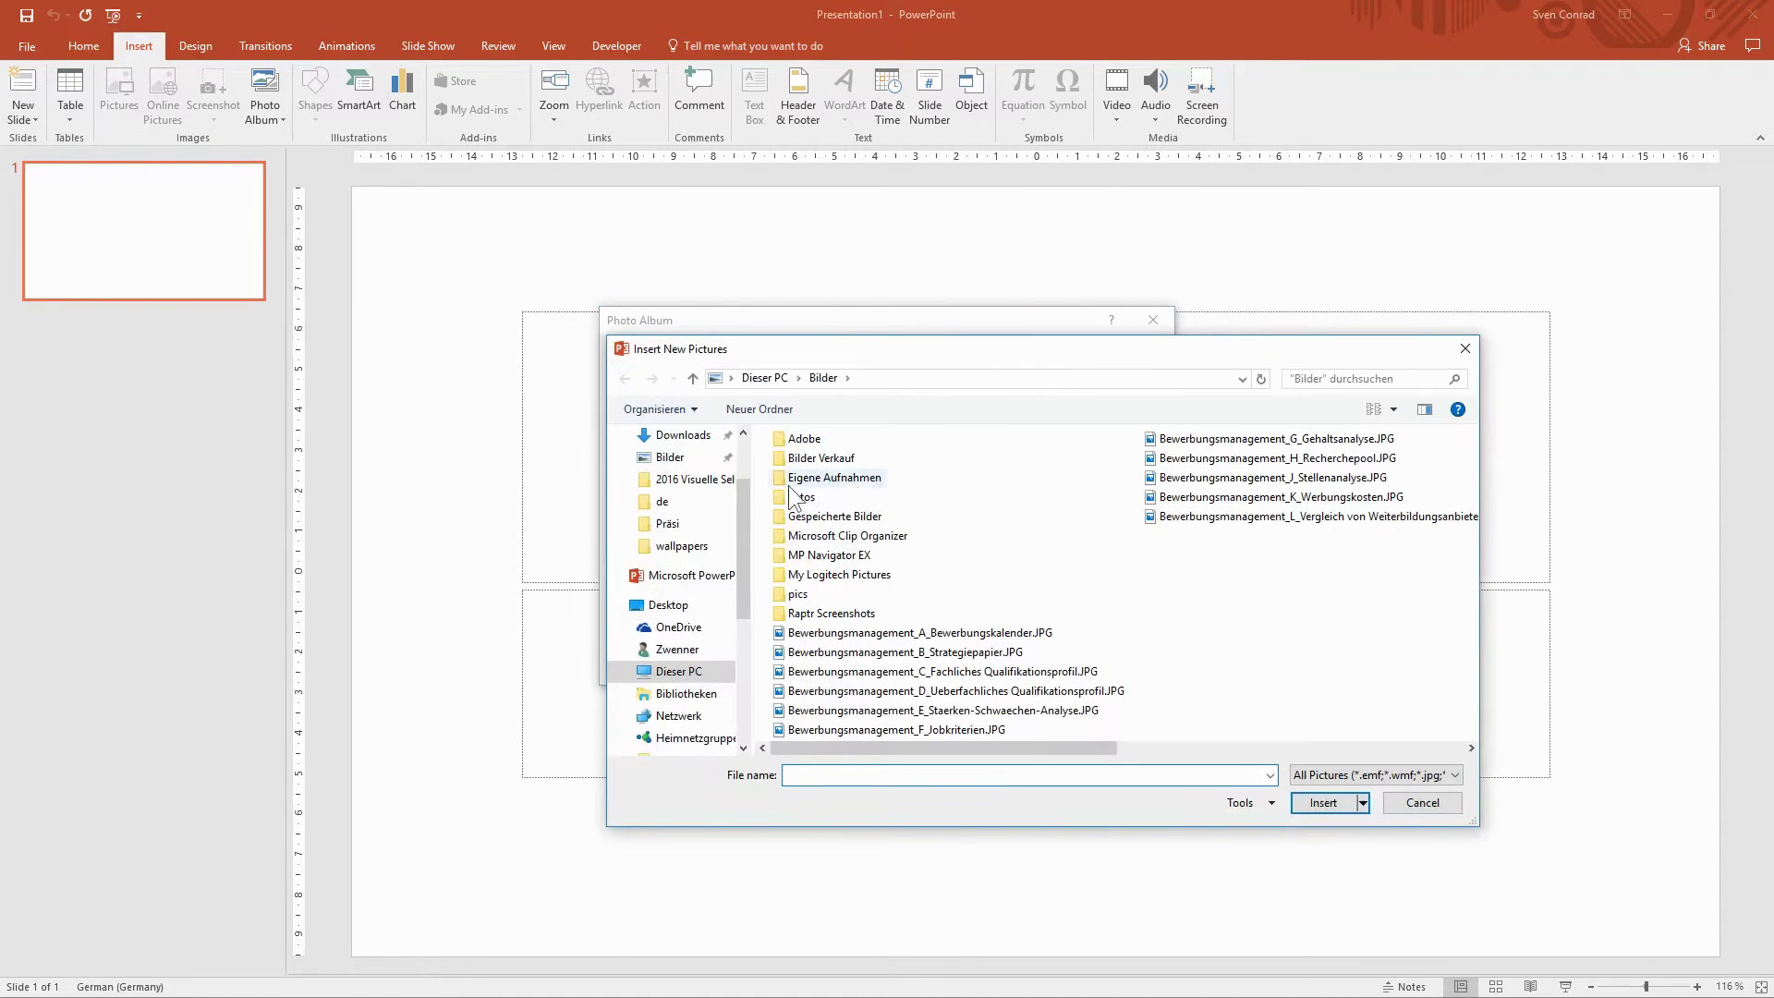
{"action": "left_click", "coordinate": [681, 546]}
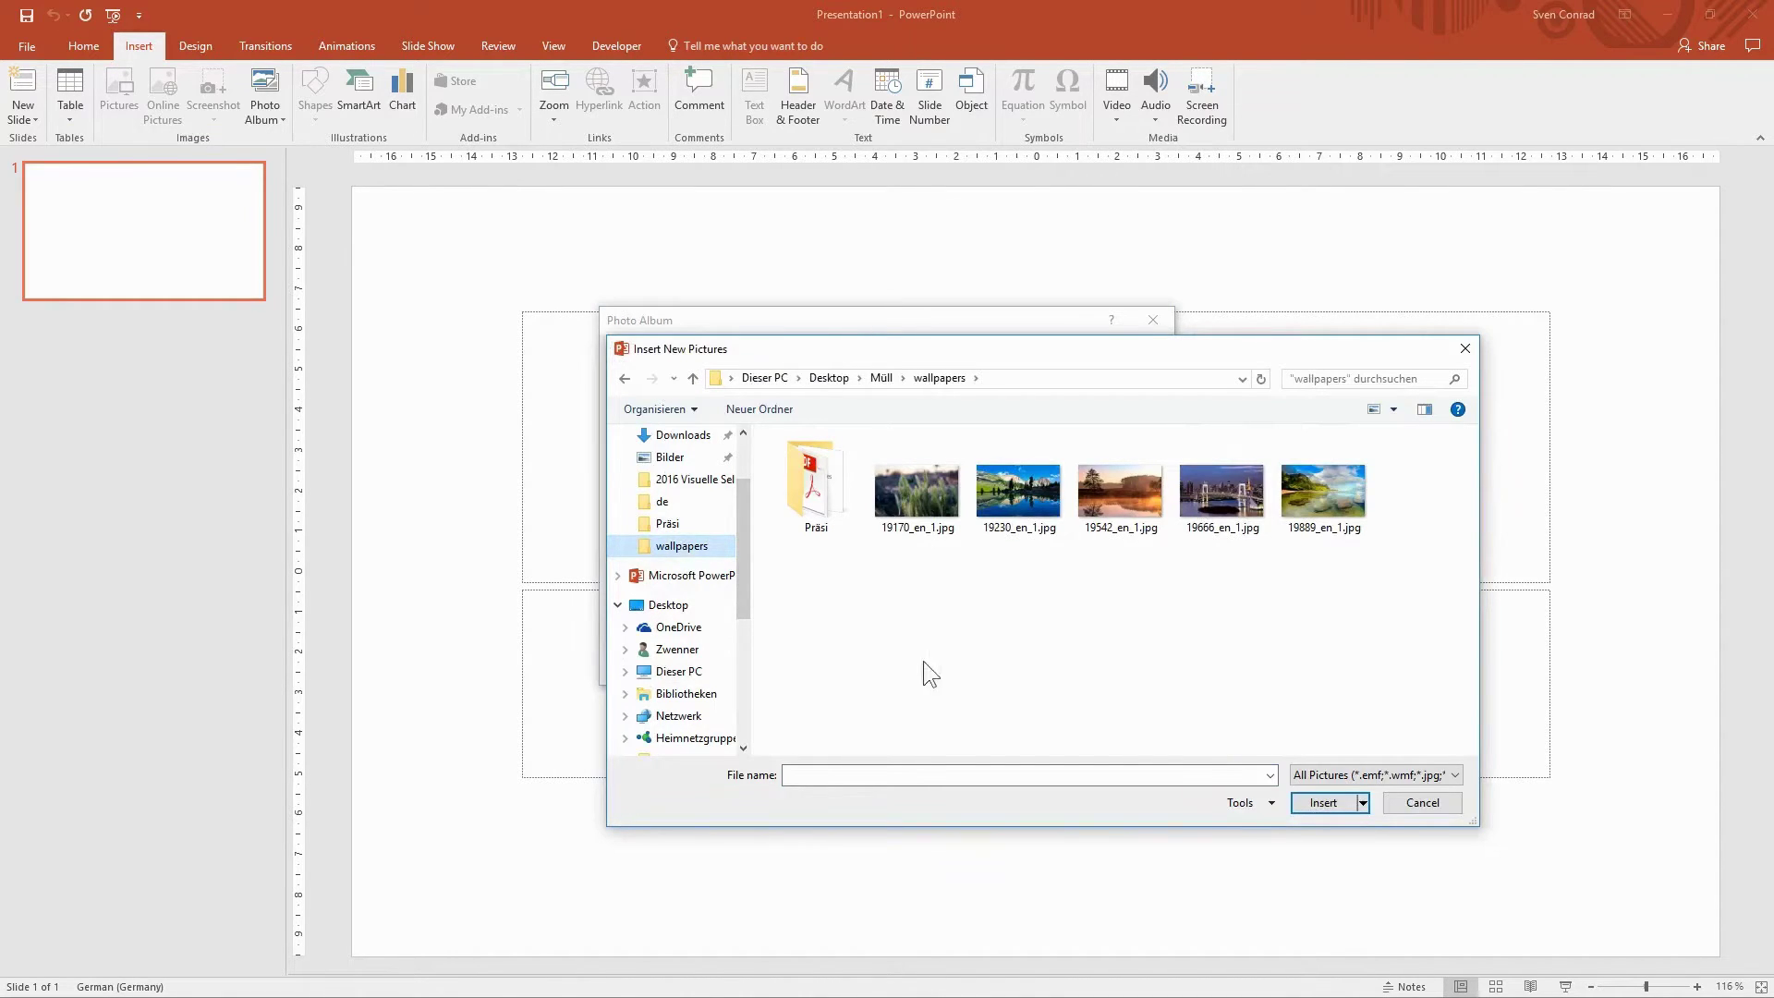
{"action": "left_click_drag", "start_coordinate": [912, 662], "coordinate": [1422, 462]}
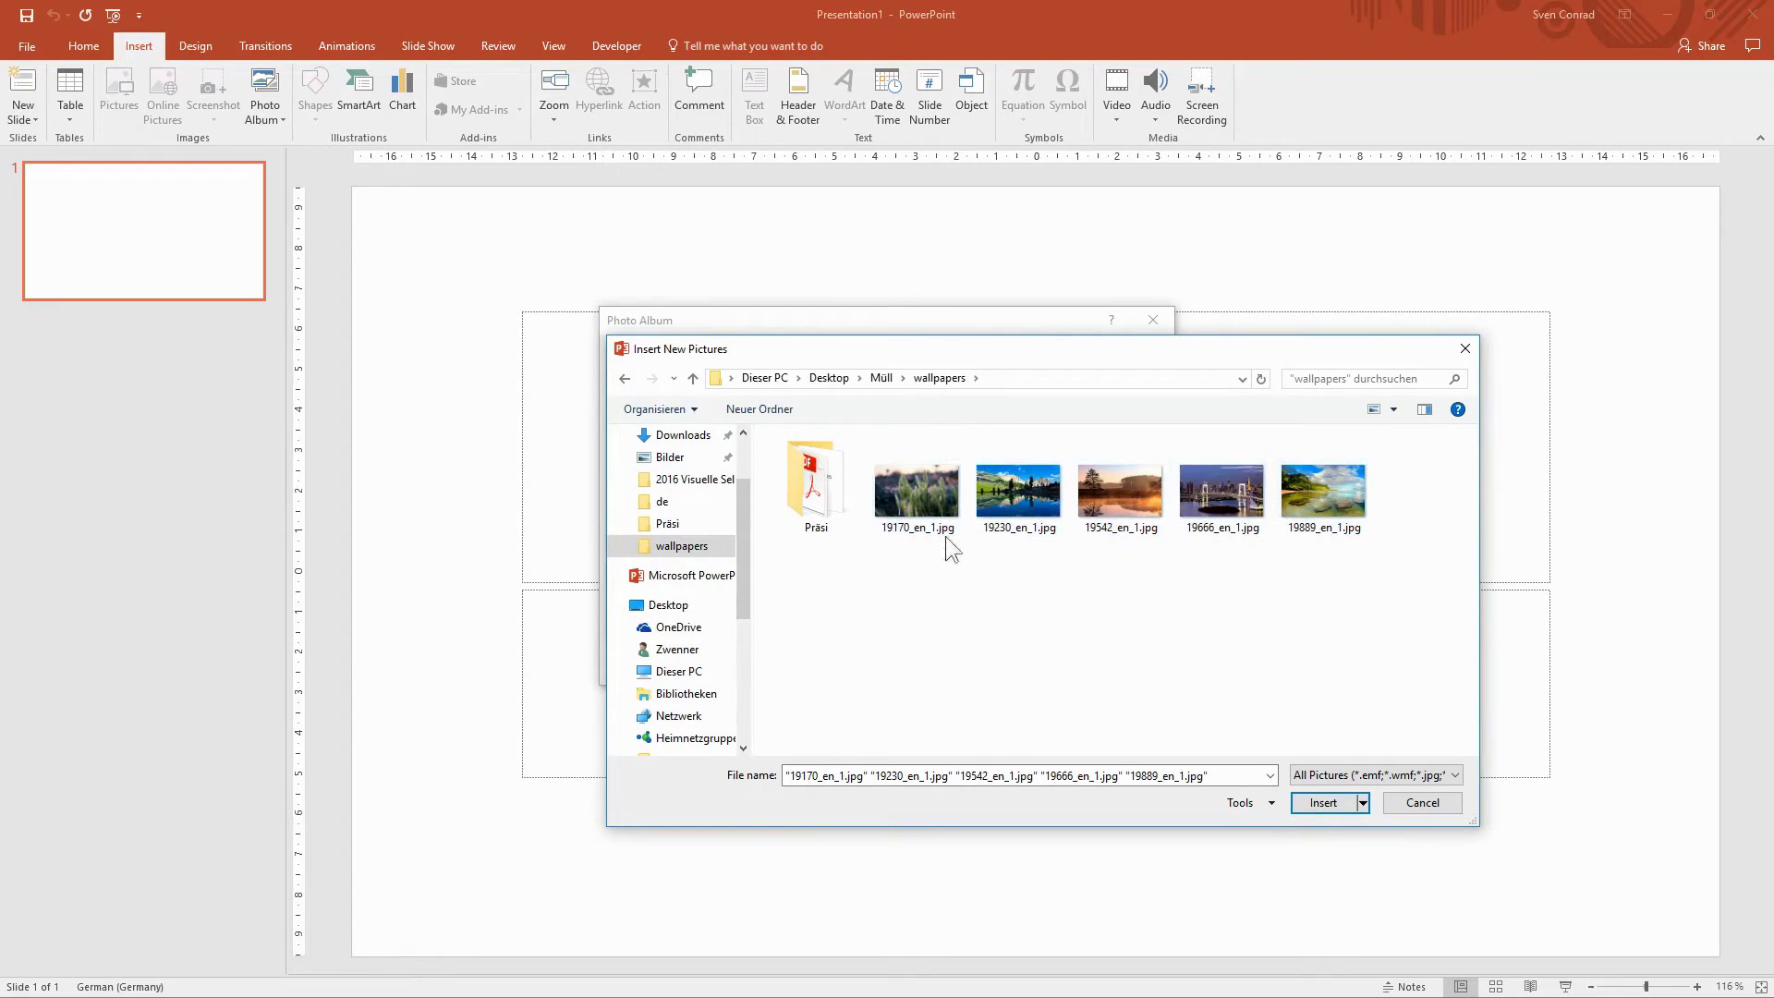
{"action": "left_click", "coordinate": [940, 491]}
{"action": "left_click", "coordinate": [1018, 499], "text": "ctrl"}
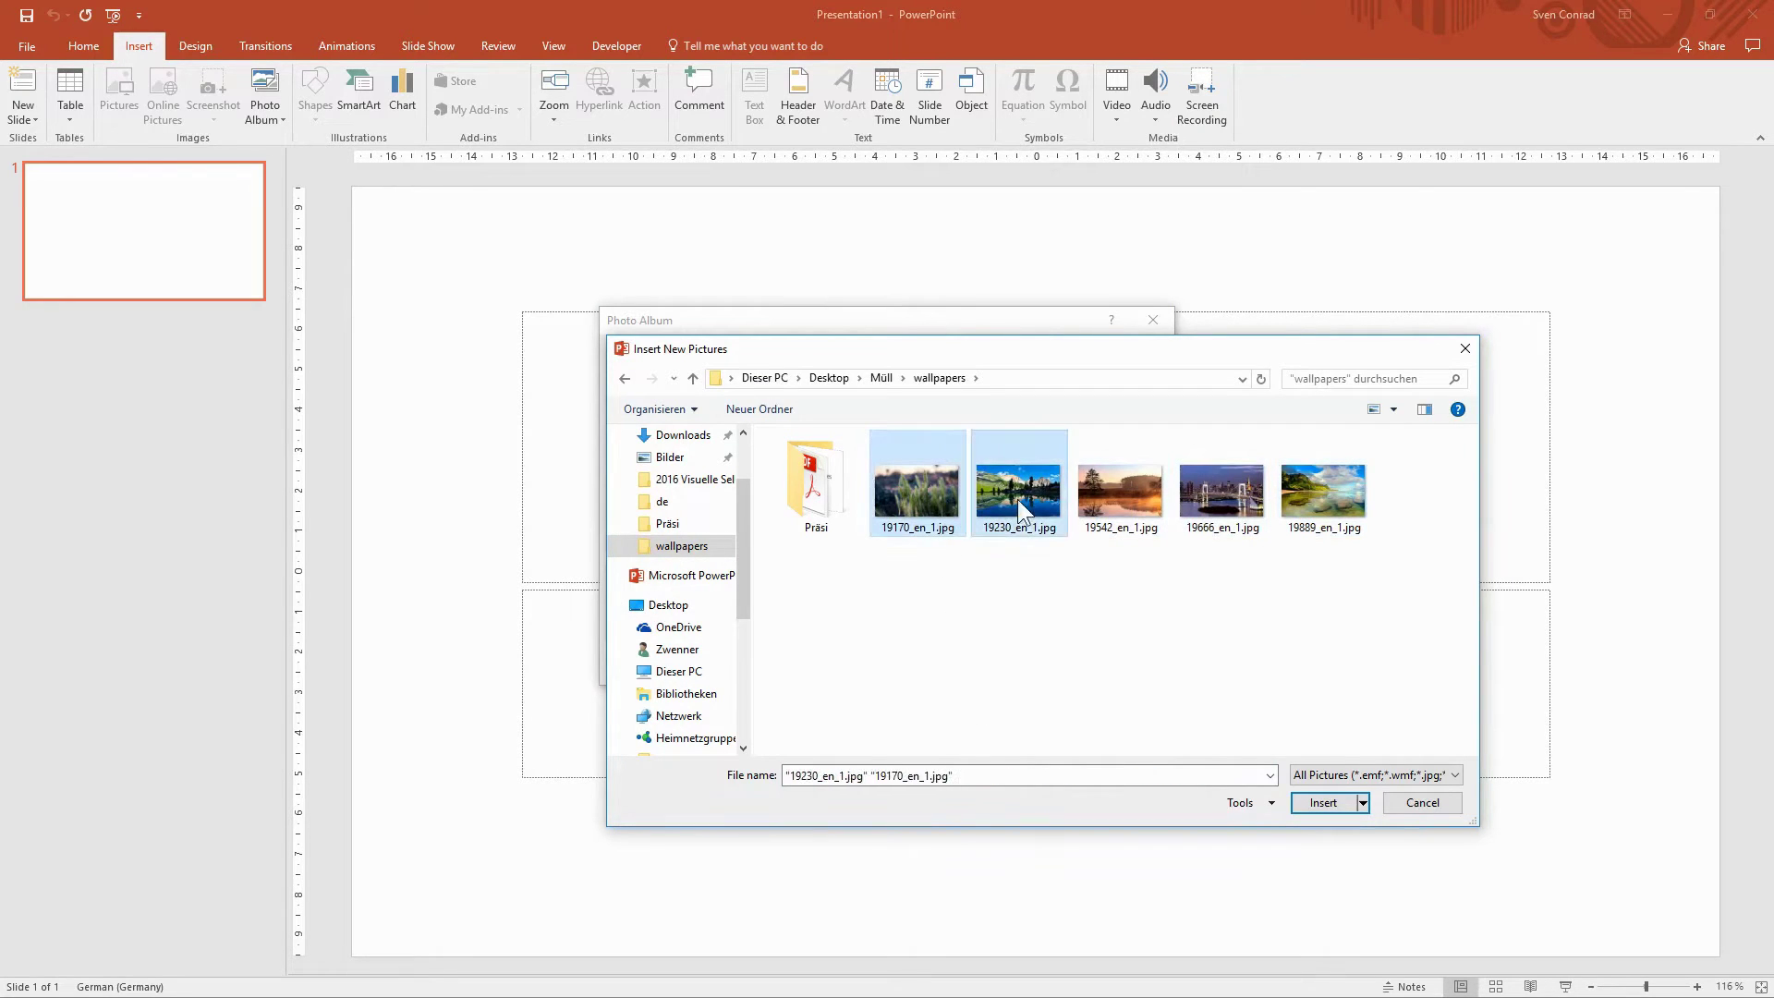
{"action": "left_click", "coordinate": [1119, 509], "text": "ctrl"}
{"action": "left_click", "coordinate": [1323, 489], "text": "ctrl"}
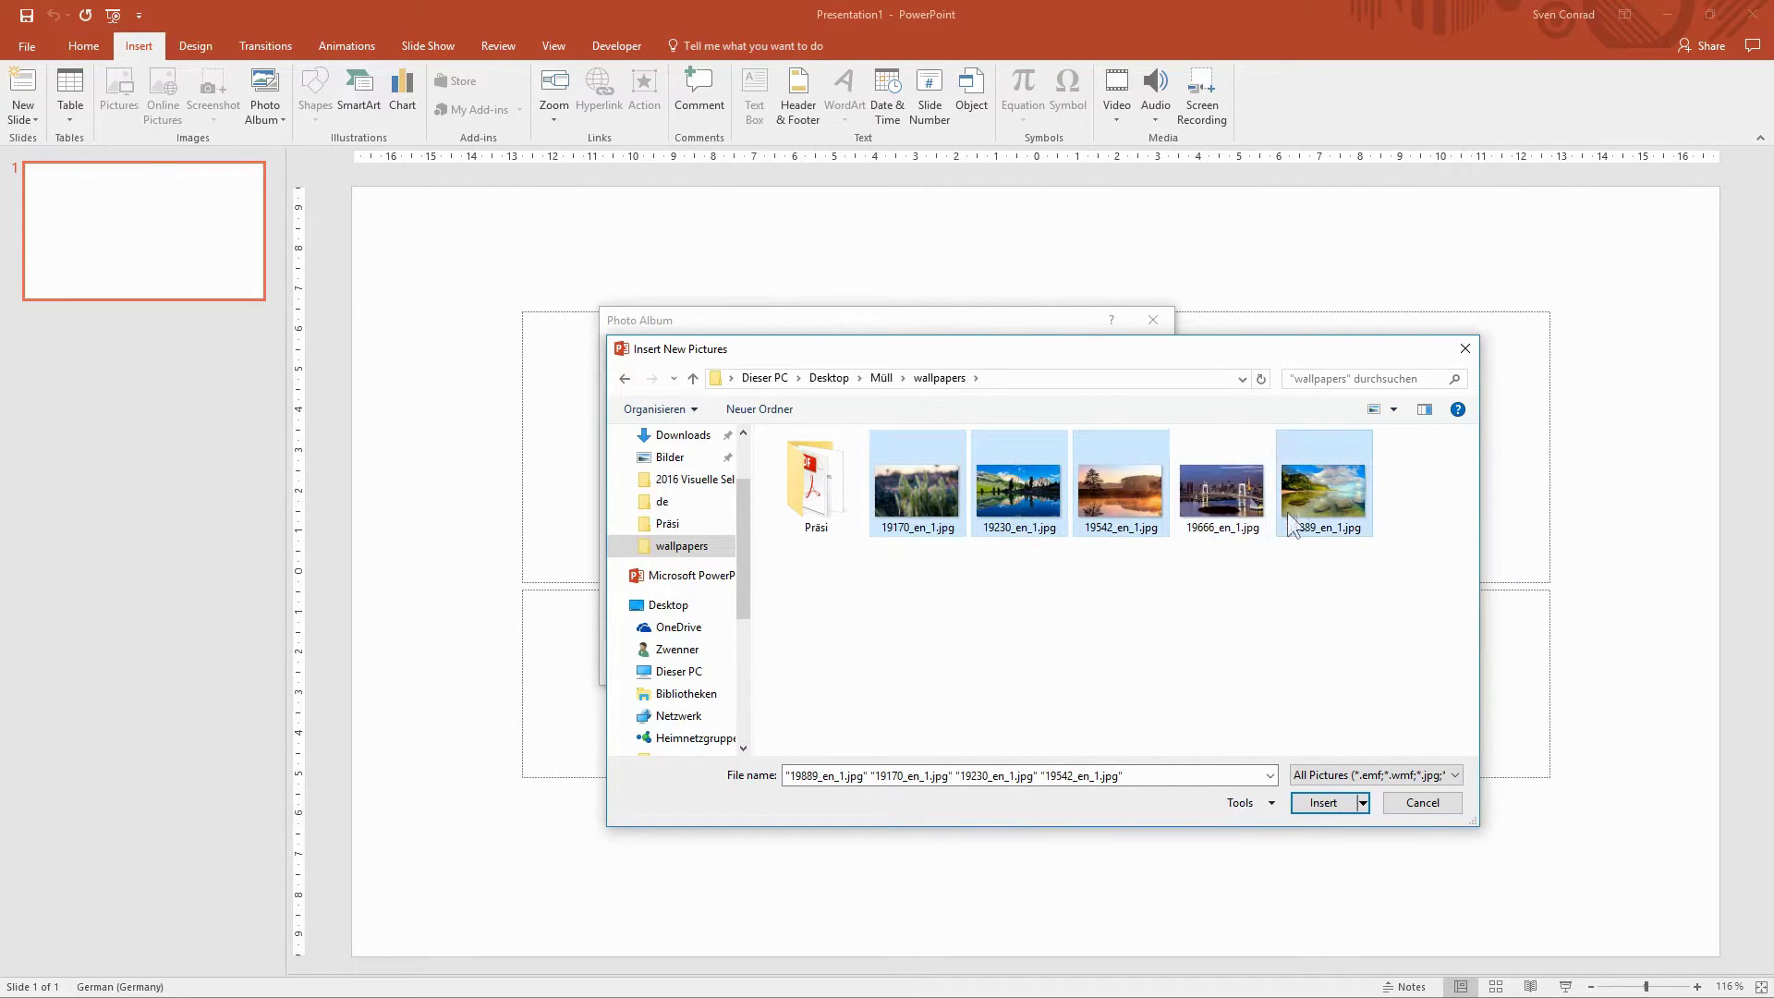
{"action": "left_click", "coordinate": [1228, 492], "text": "ctrl"}
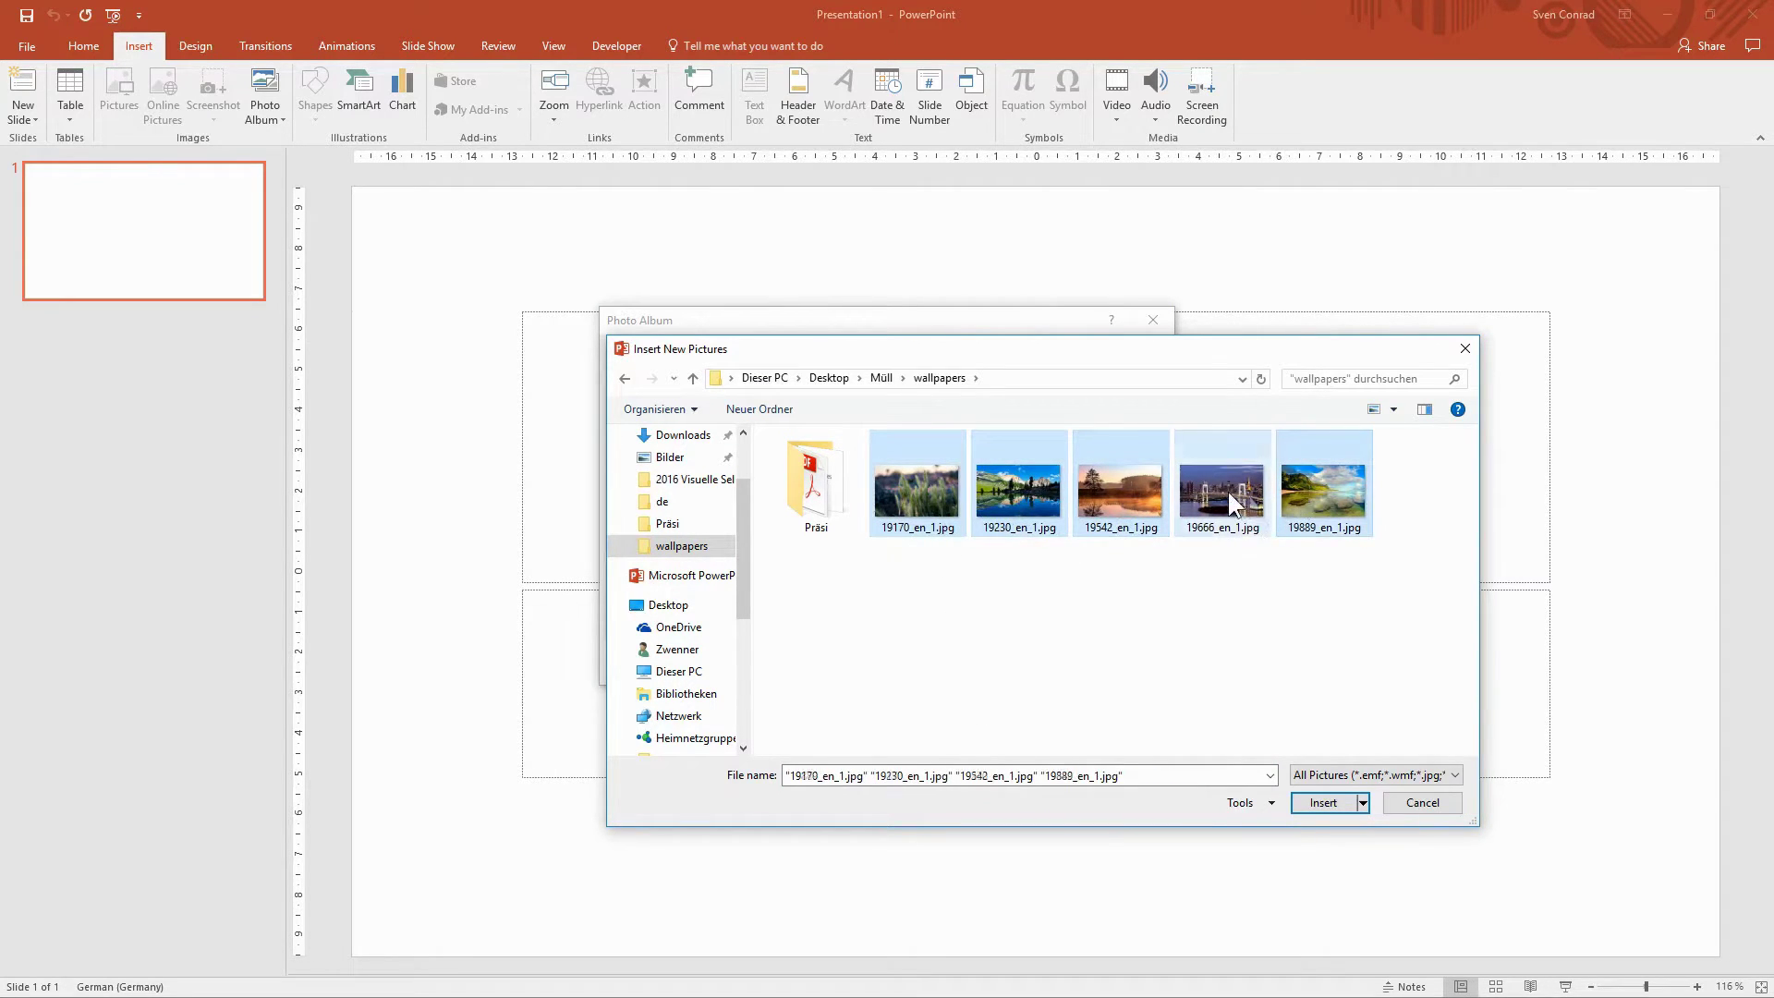
{"action": "left_click", "coordinate": [1051, 678]}
{"action": "left_click", "coordinate": [896, 492]}
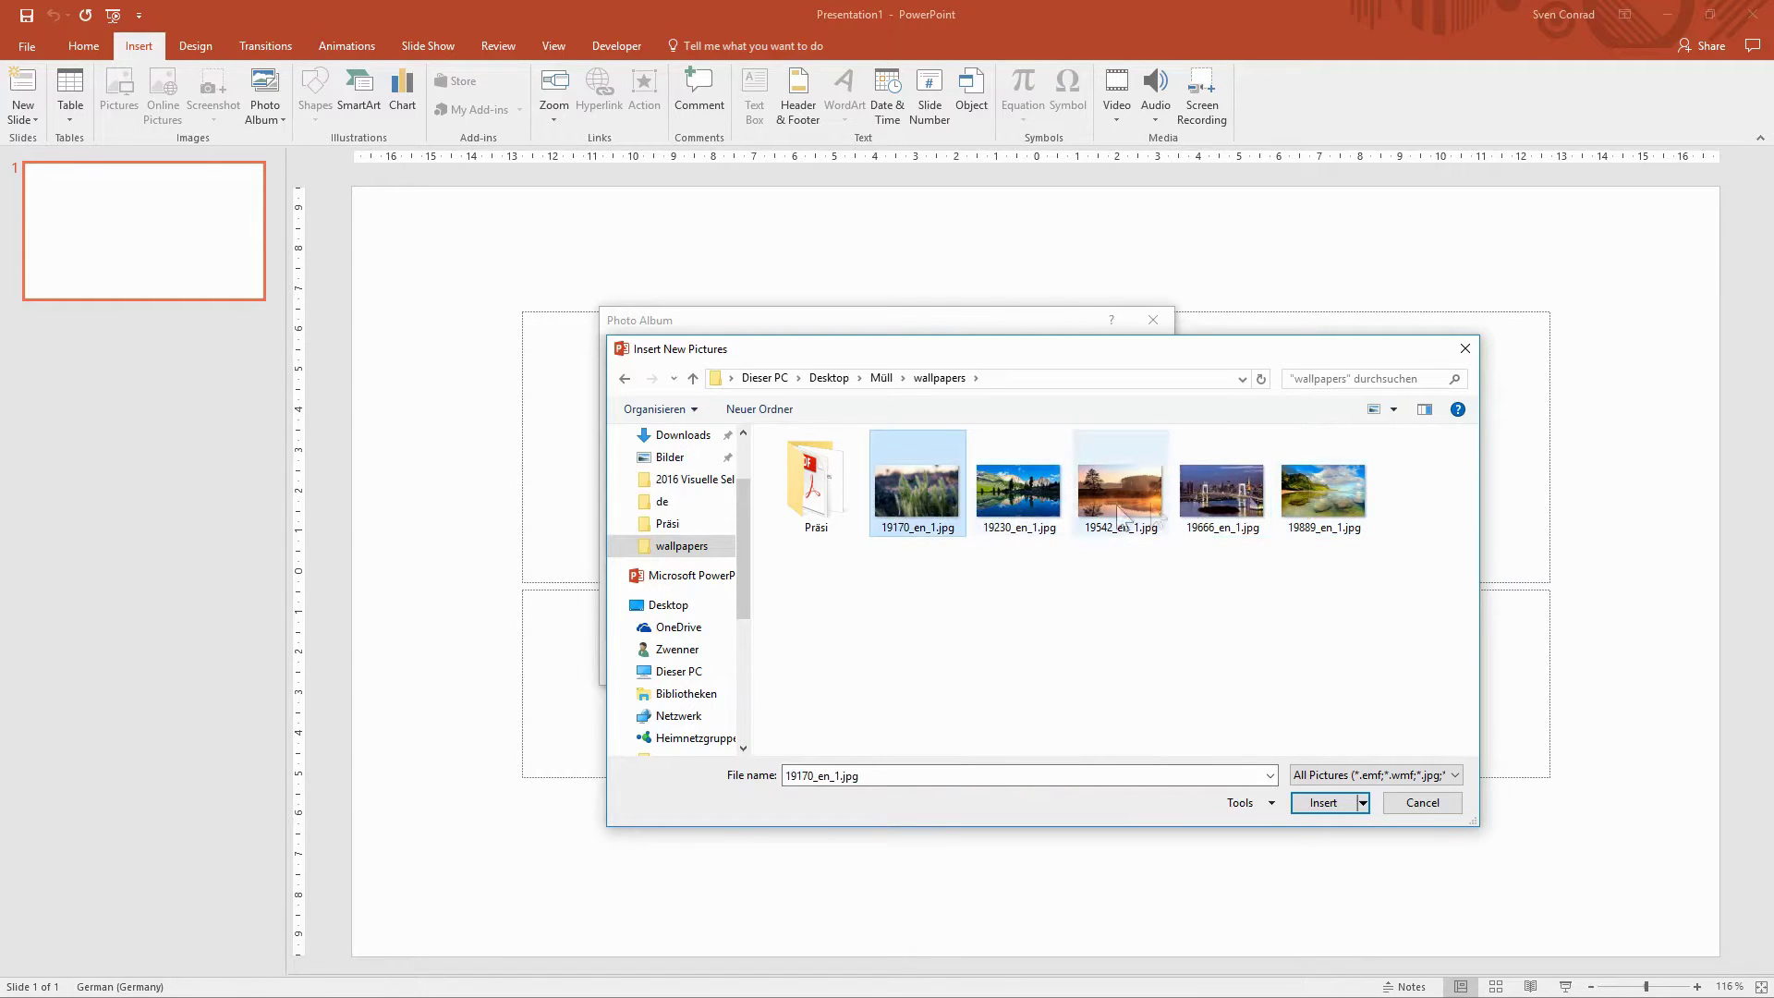
{"action": "left_click", "coordinate": [1332, 497], "text": "shift"}
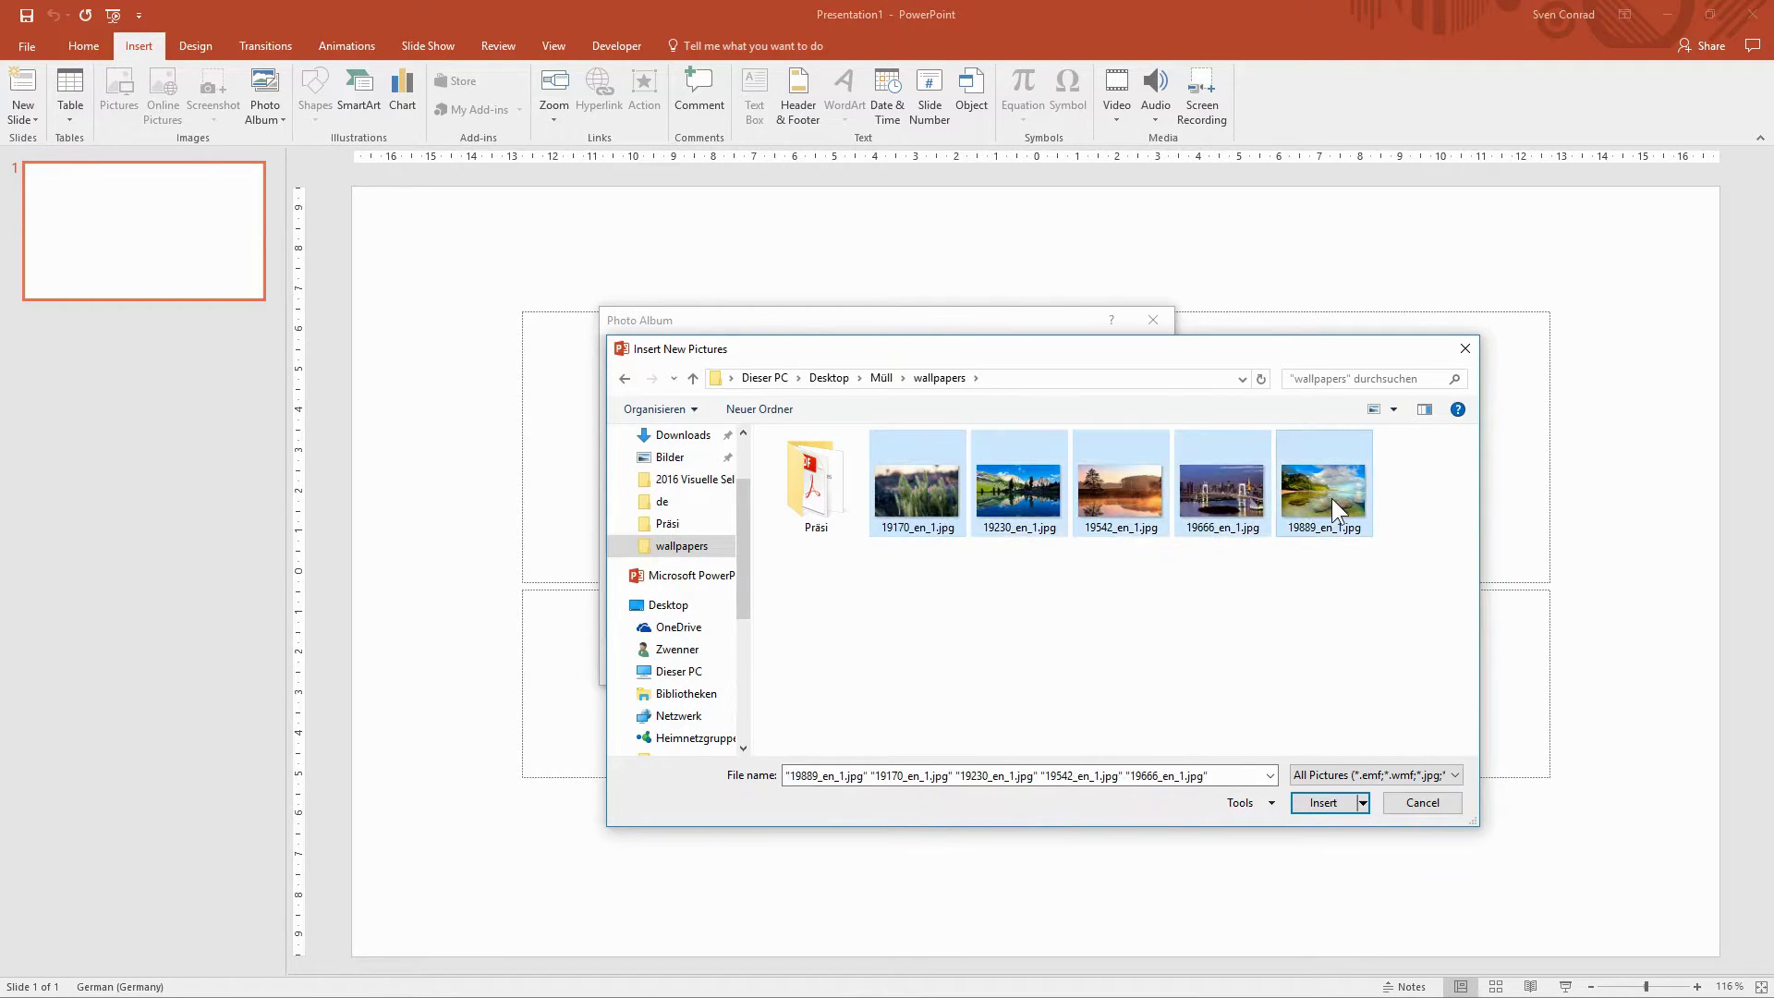
{"action": "left_click", "coordinate": [1312, 800]}
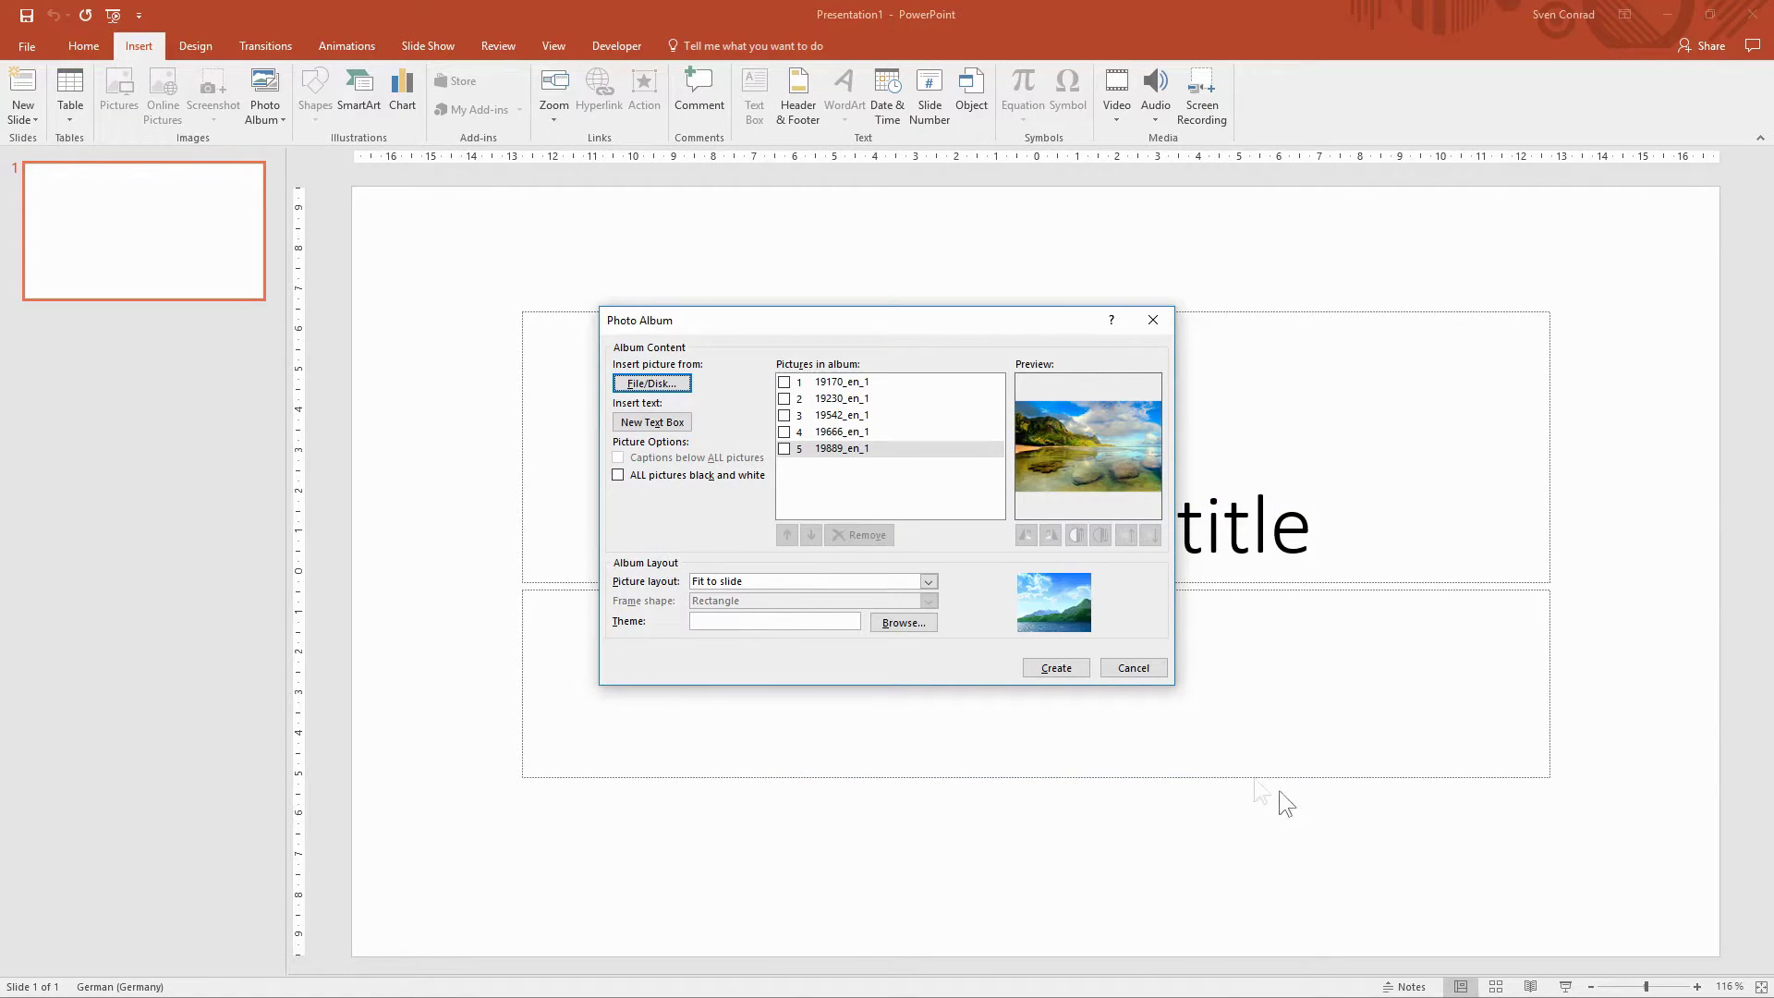
- Move 19889_en_1 up to second place and preview 19230_en_1 and 19542_en_1, keeping them landscape
{"action": "left_click", "coordinate": [784, 449]}
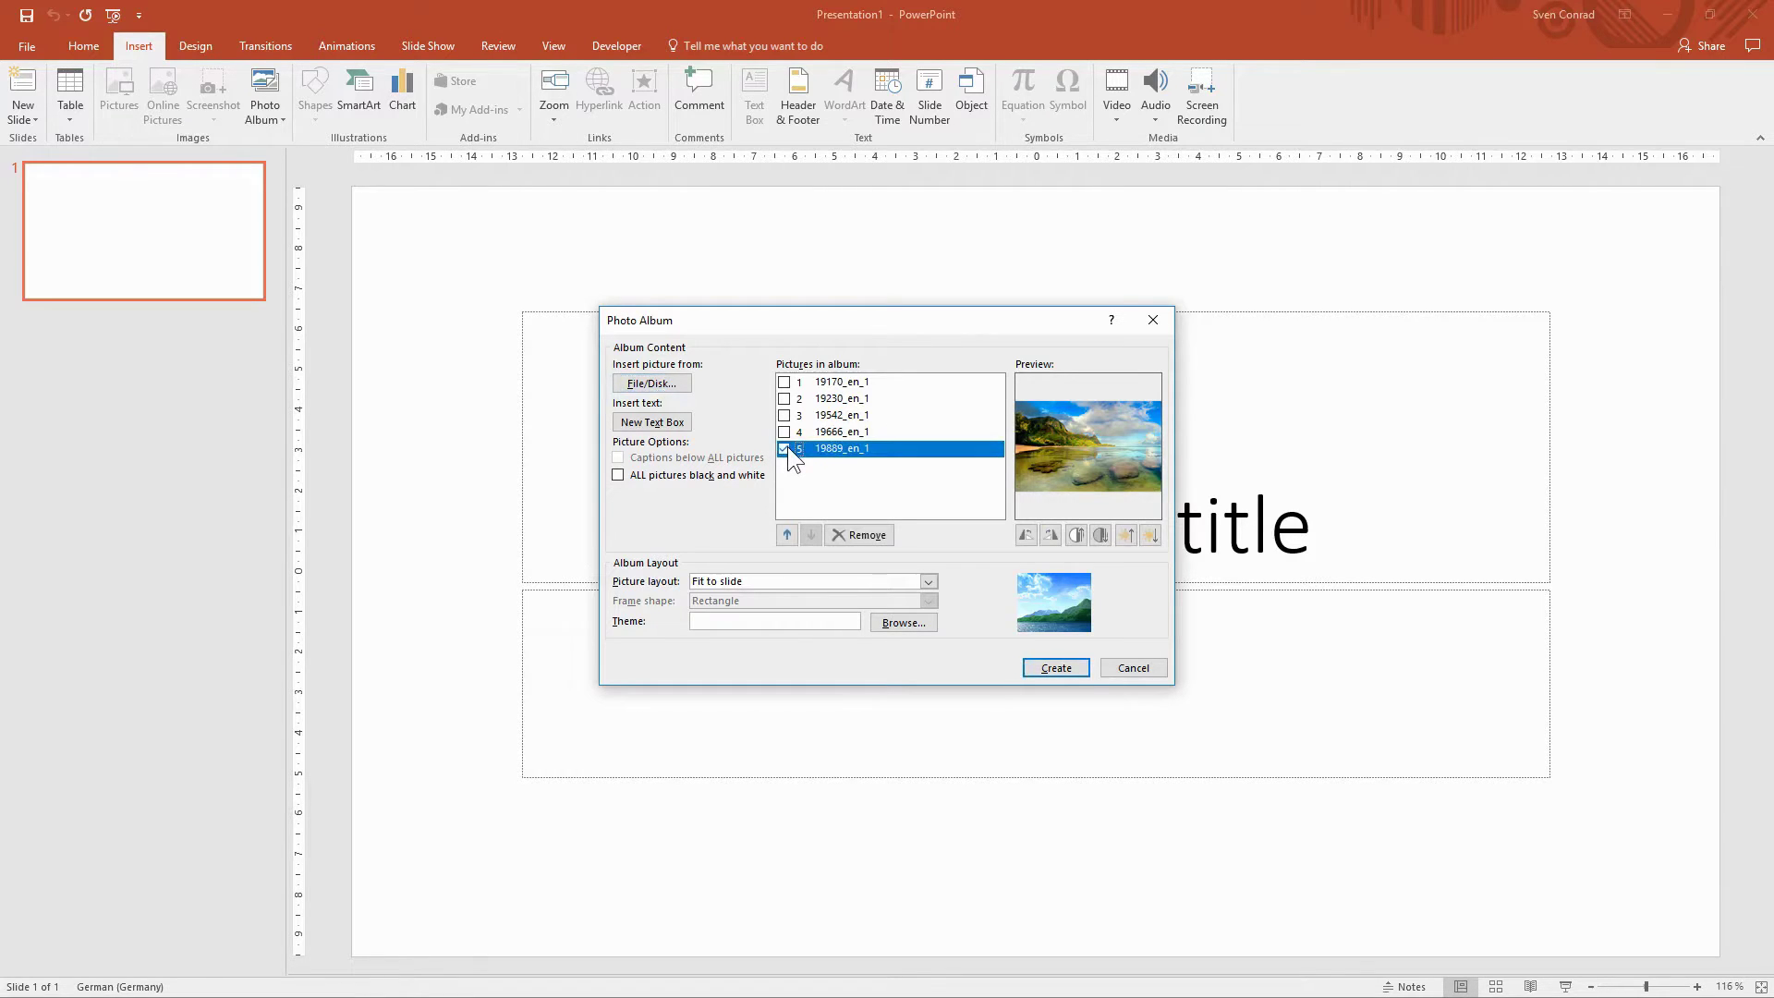
{"action": "left_click", "coordinate": [788, 536]}
{"action": "left_click", "coordinate": [788, 536]}
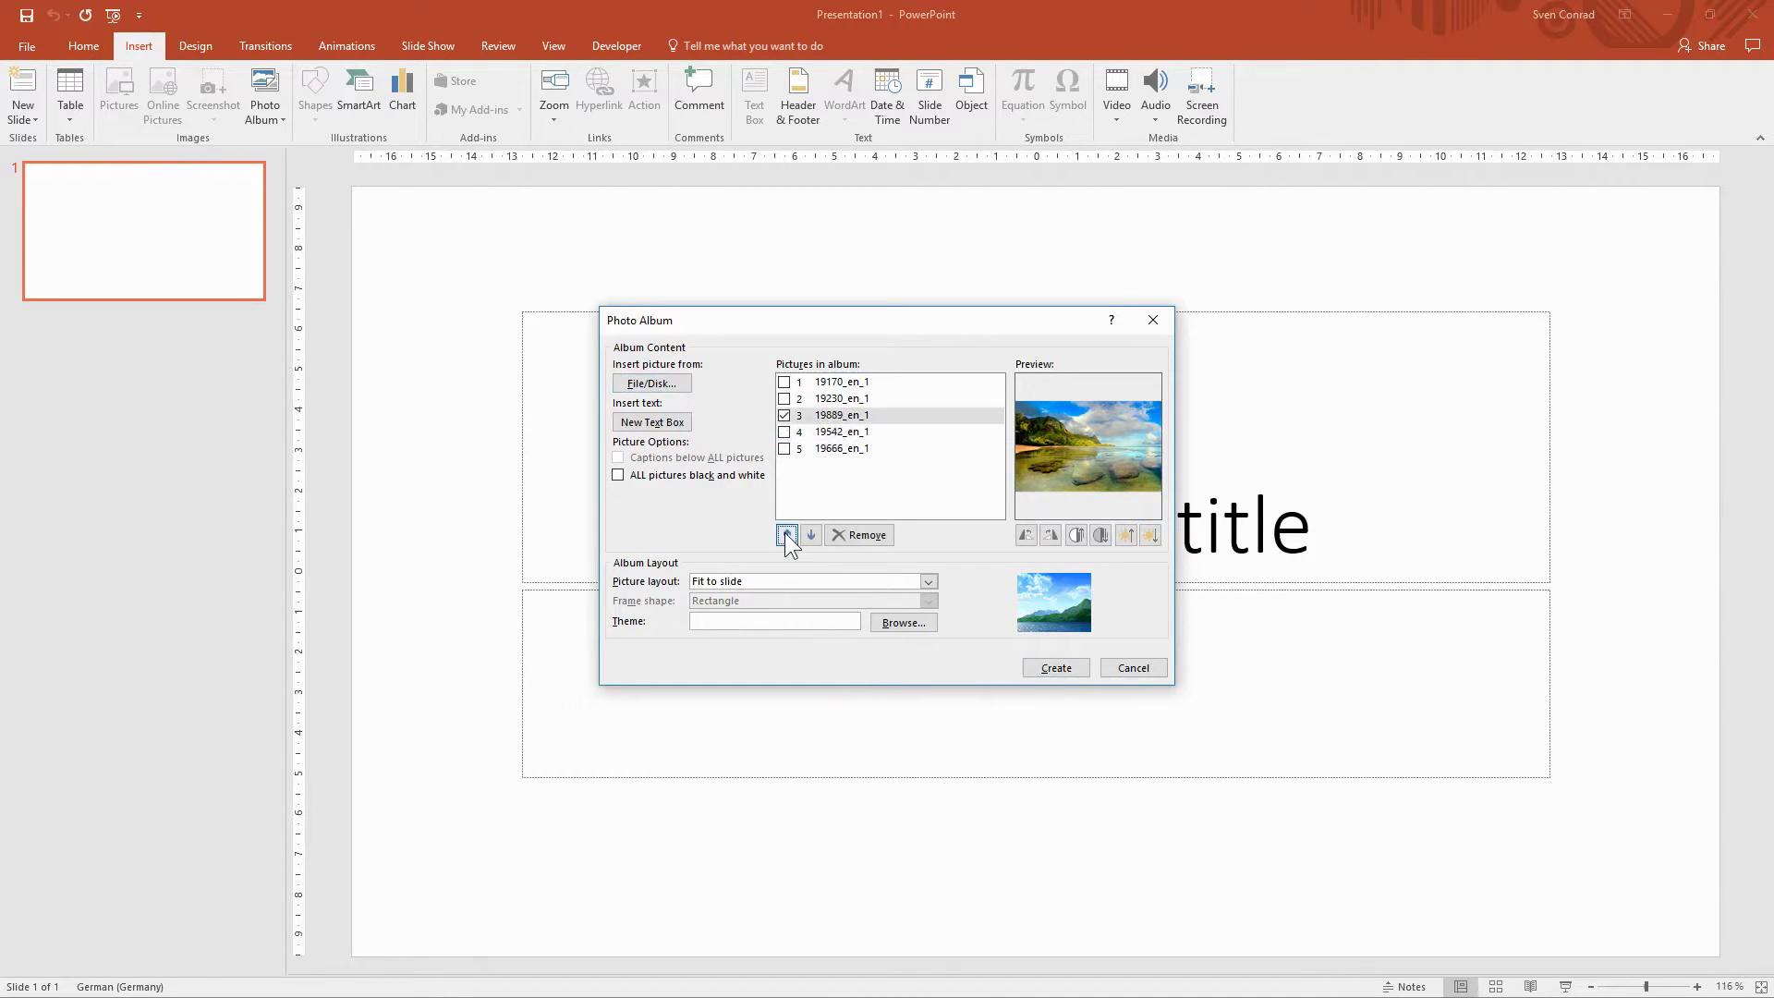
{"action": "left_click", "coordinate": [787, 536]}
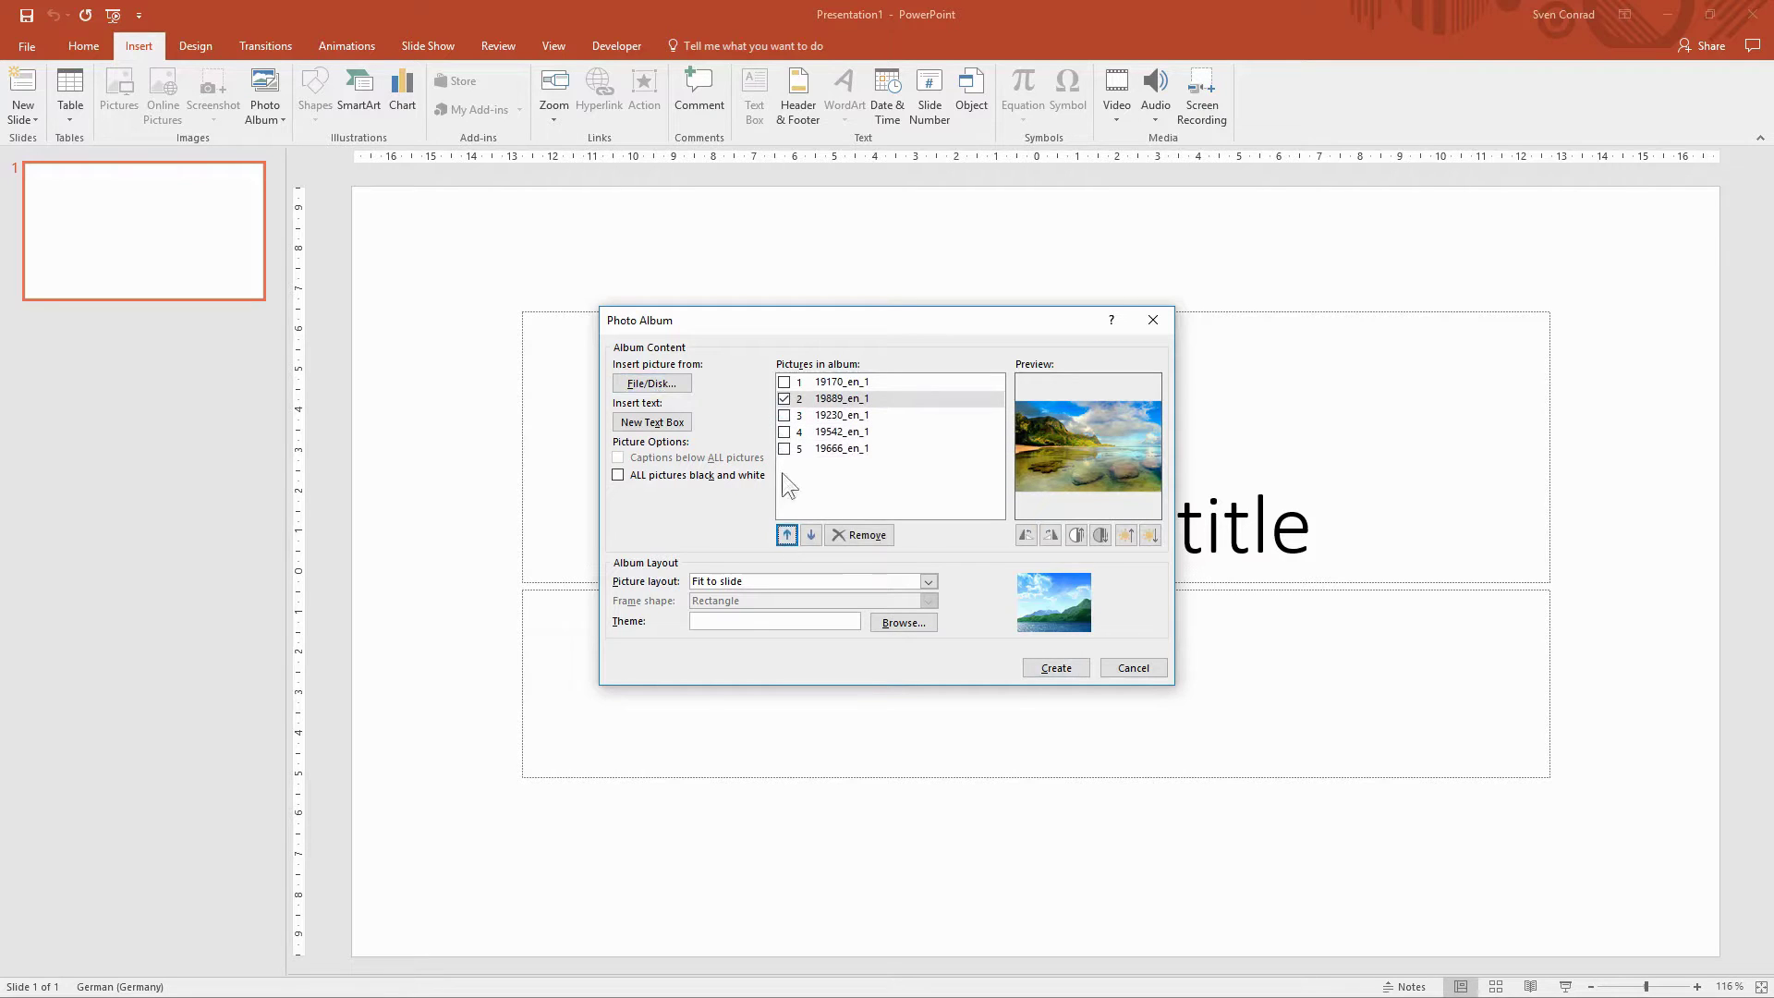
{"action": "left_click", "coordinate": [797, 400]}
{"action": "left_click", "coordinate": [823, 417]}
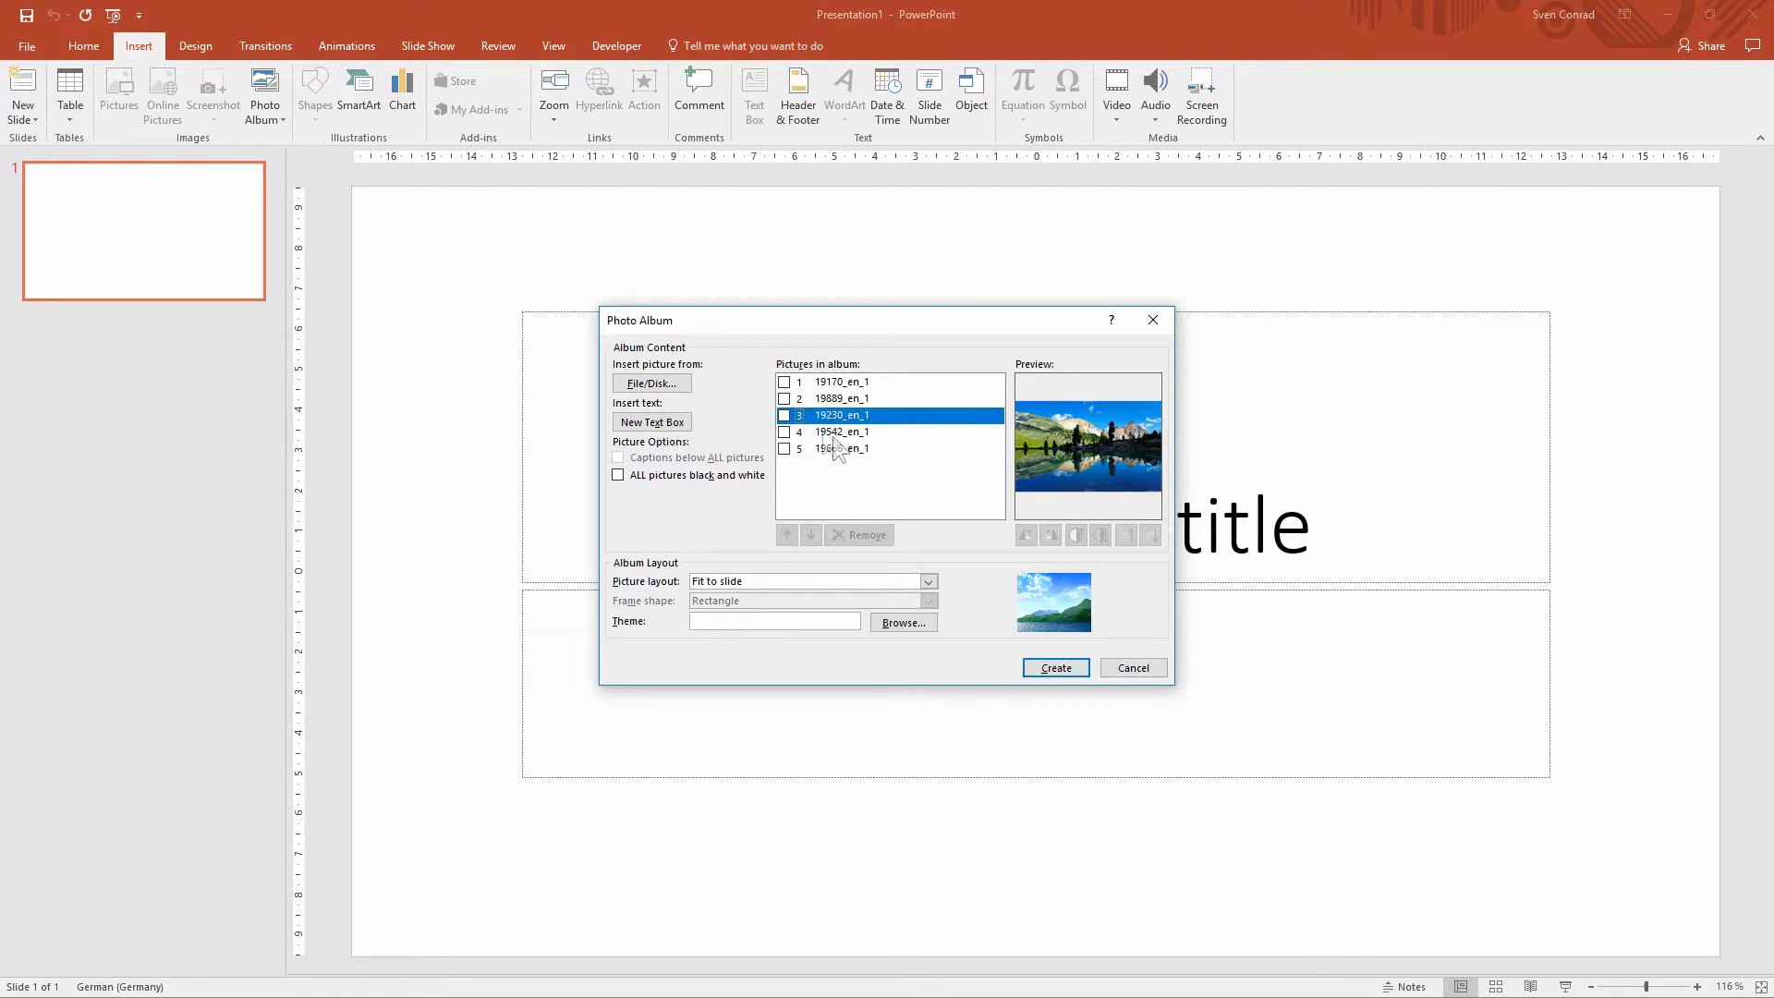
{"action": "left_click", "coordinate": [783, 416]}
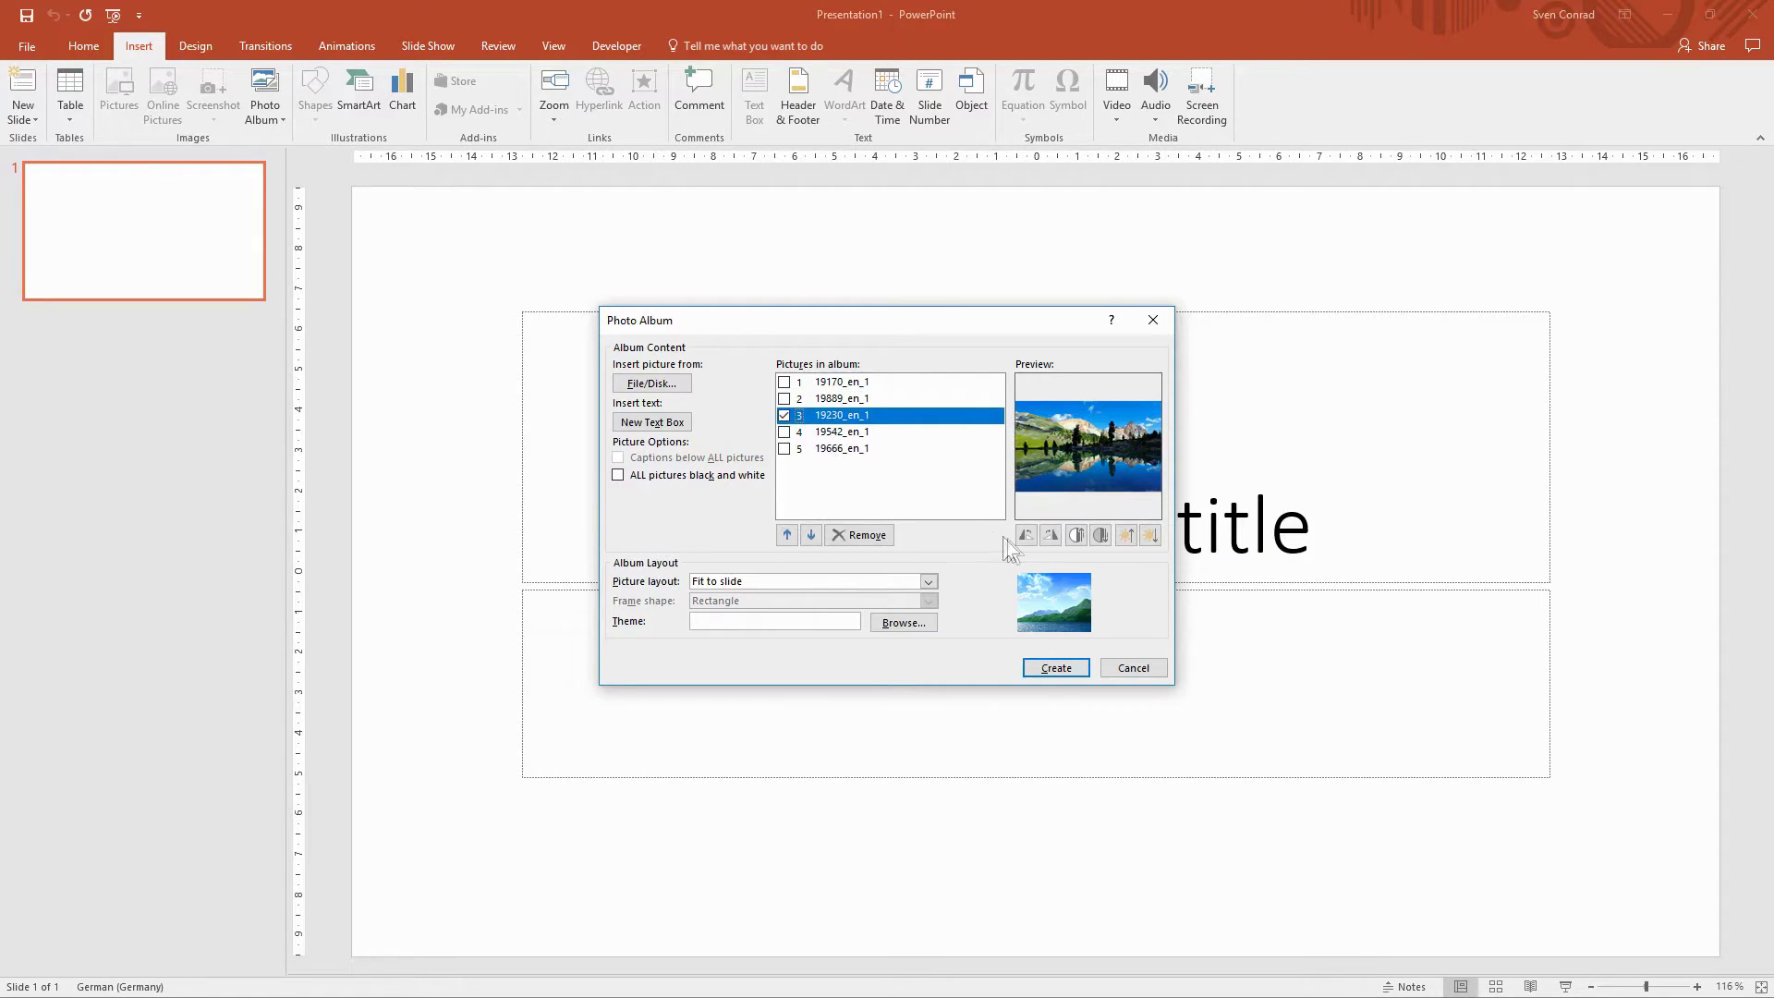
{"action": "left_click", "coordinate": [1051, 536]}
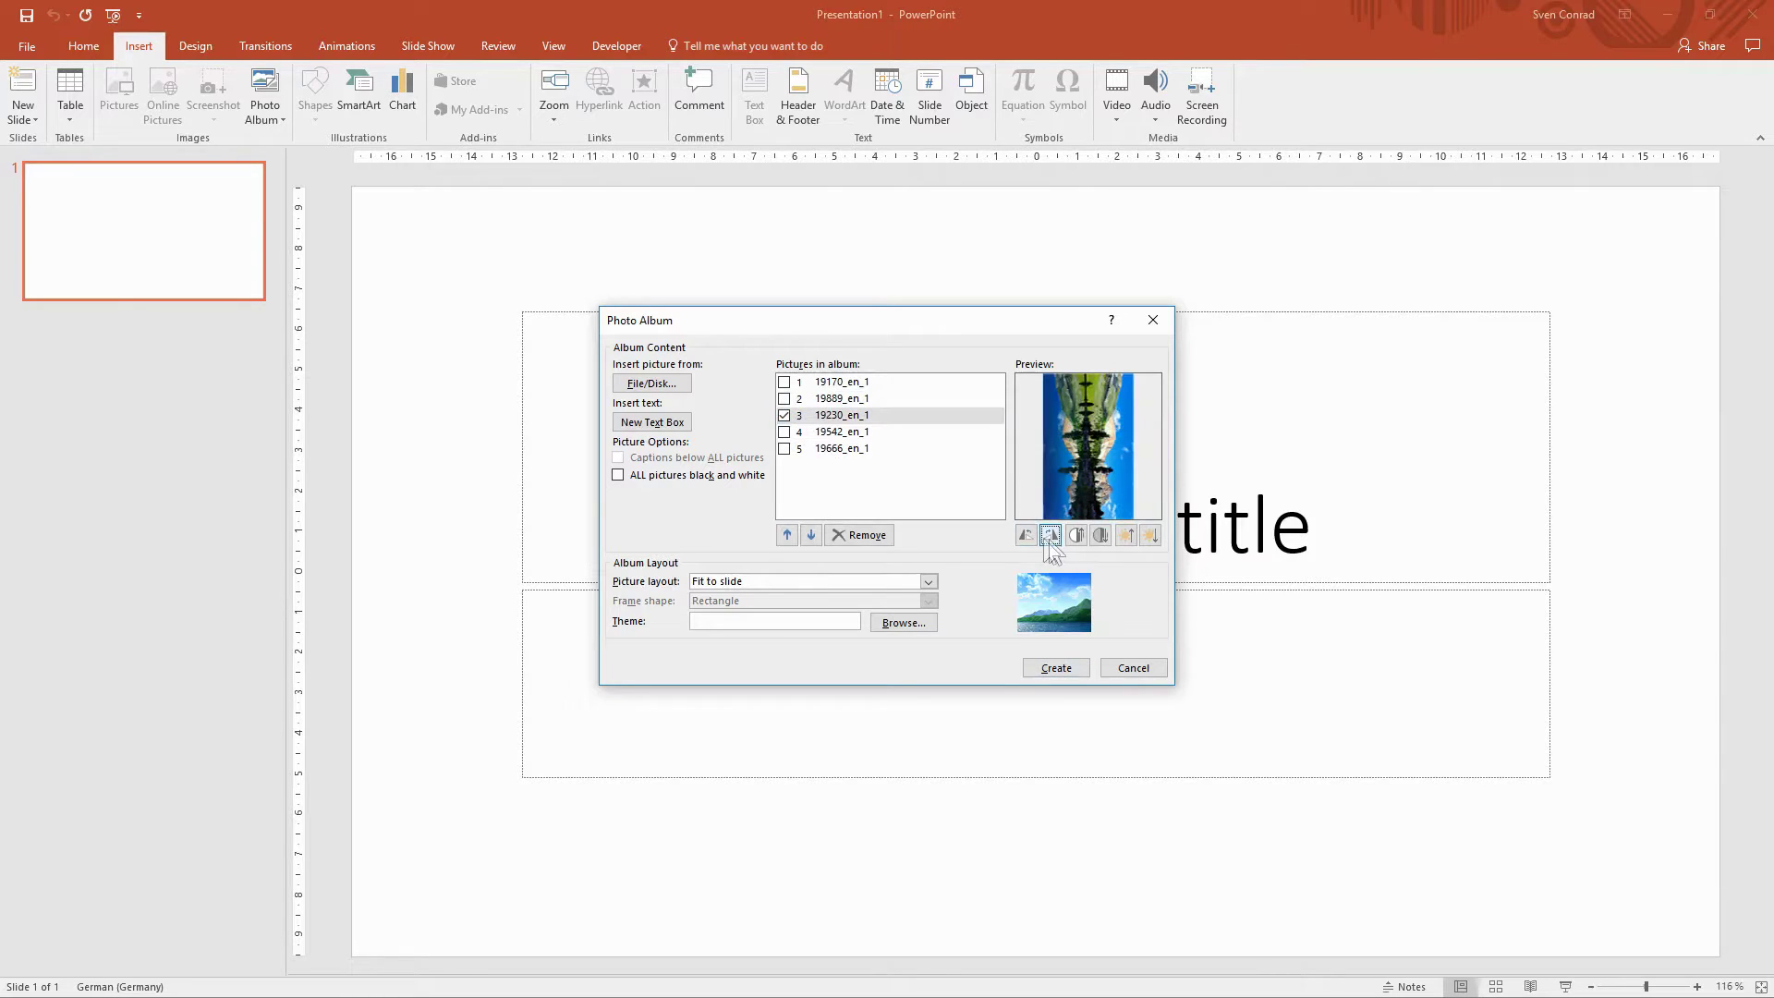
{"action": "left_click", "coordinate": [1027, 535]}
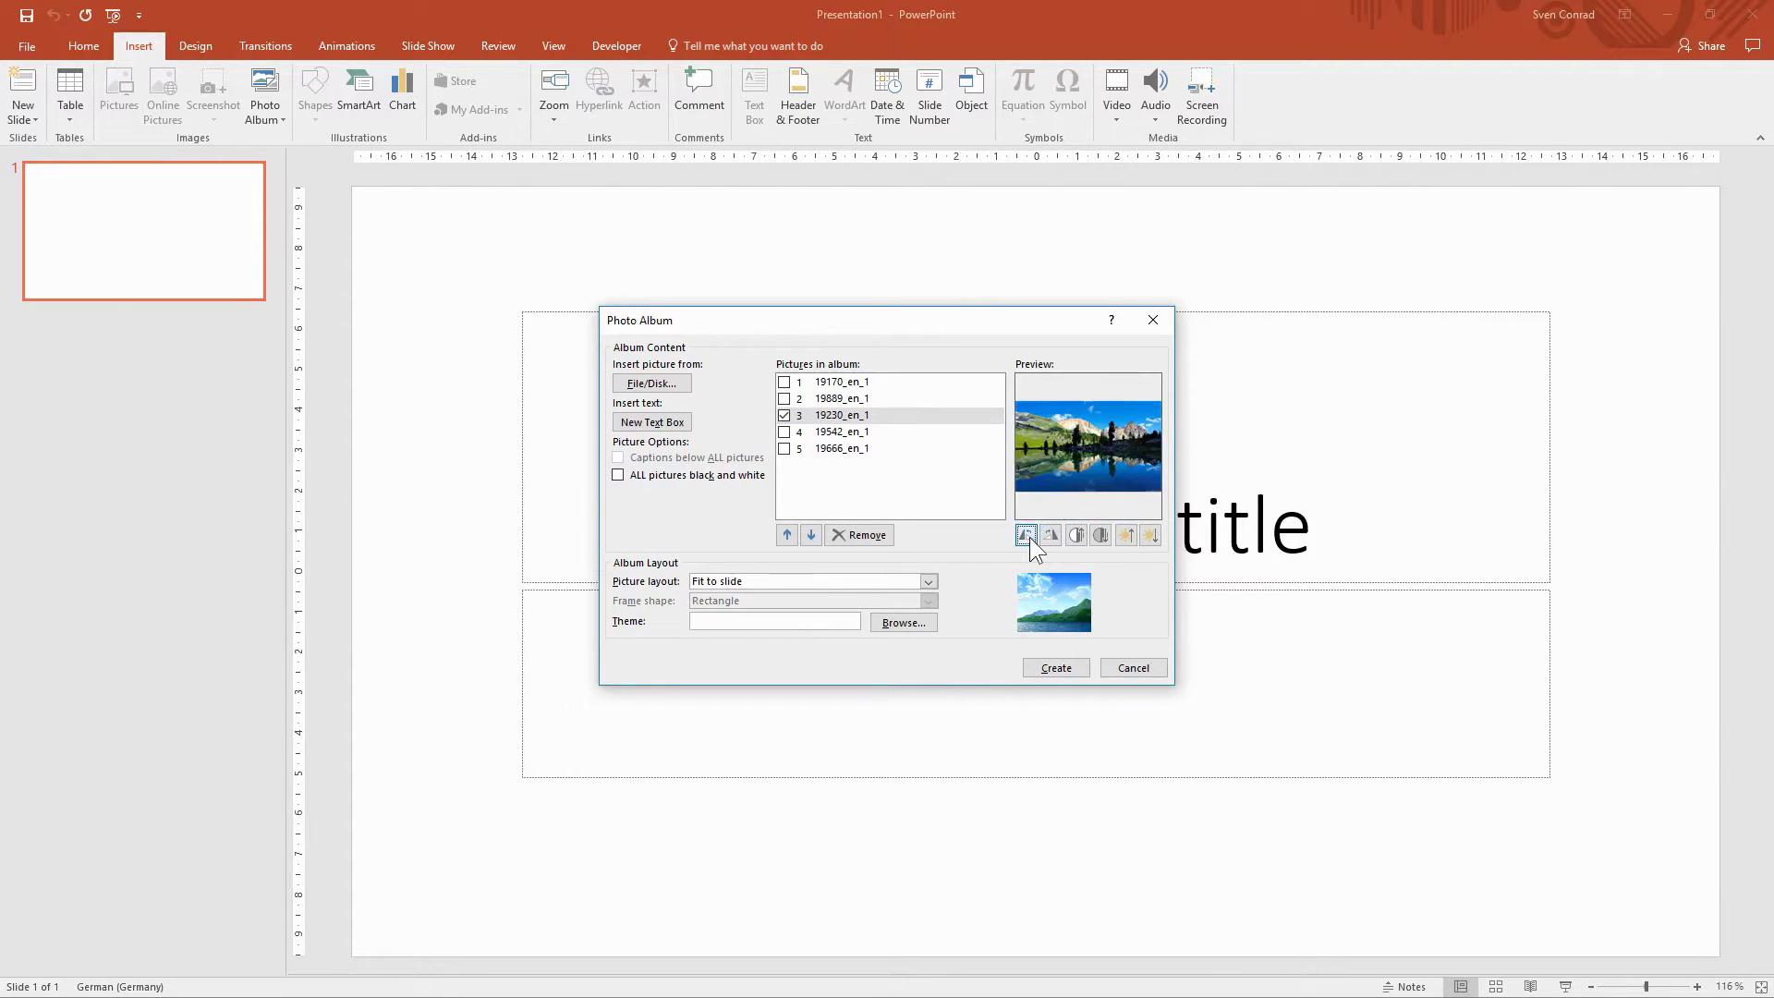
{"action": "left_click", "coordinate": [785, 433]}
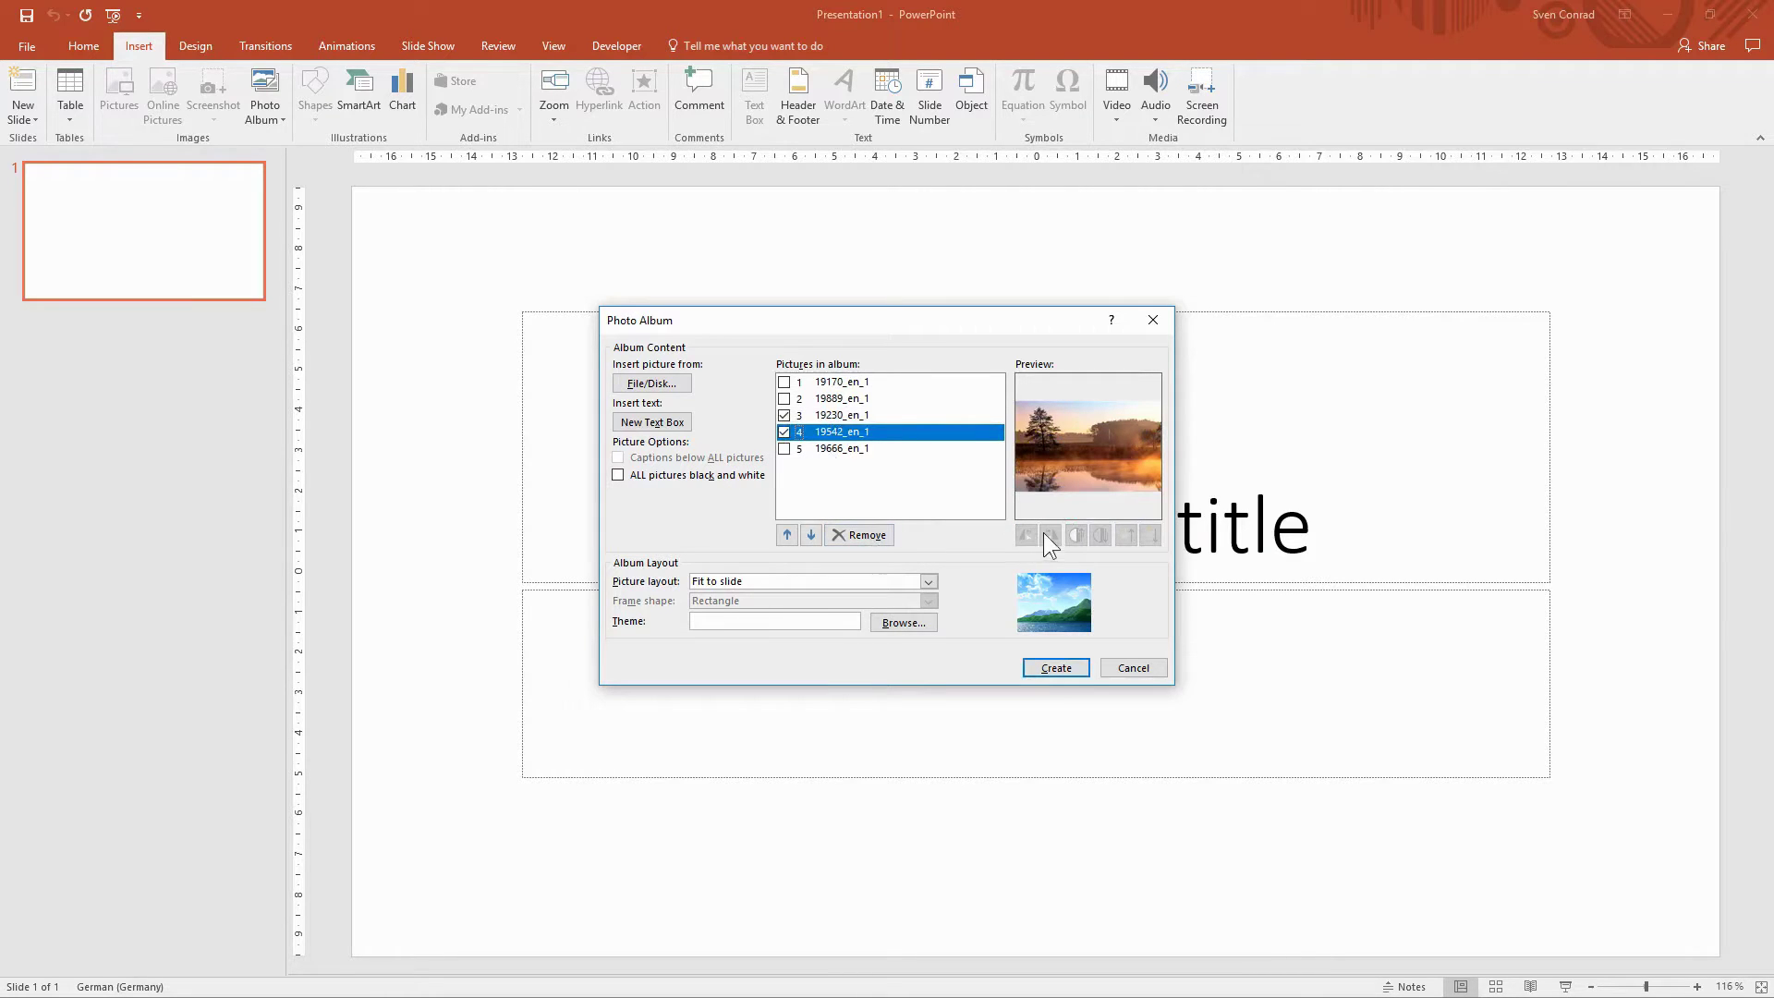
{"action": "left_click", "coordinate": [784, 415]}
{"action": "left_click", "coordinate": [784, 431]}
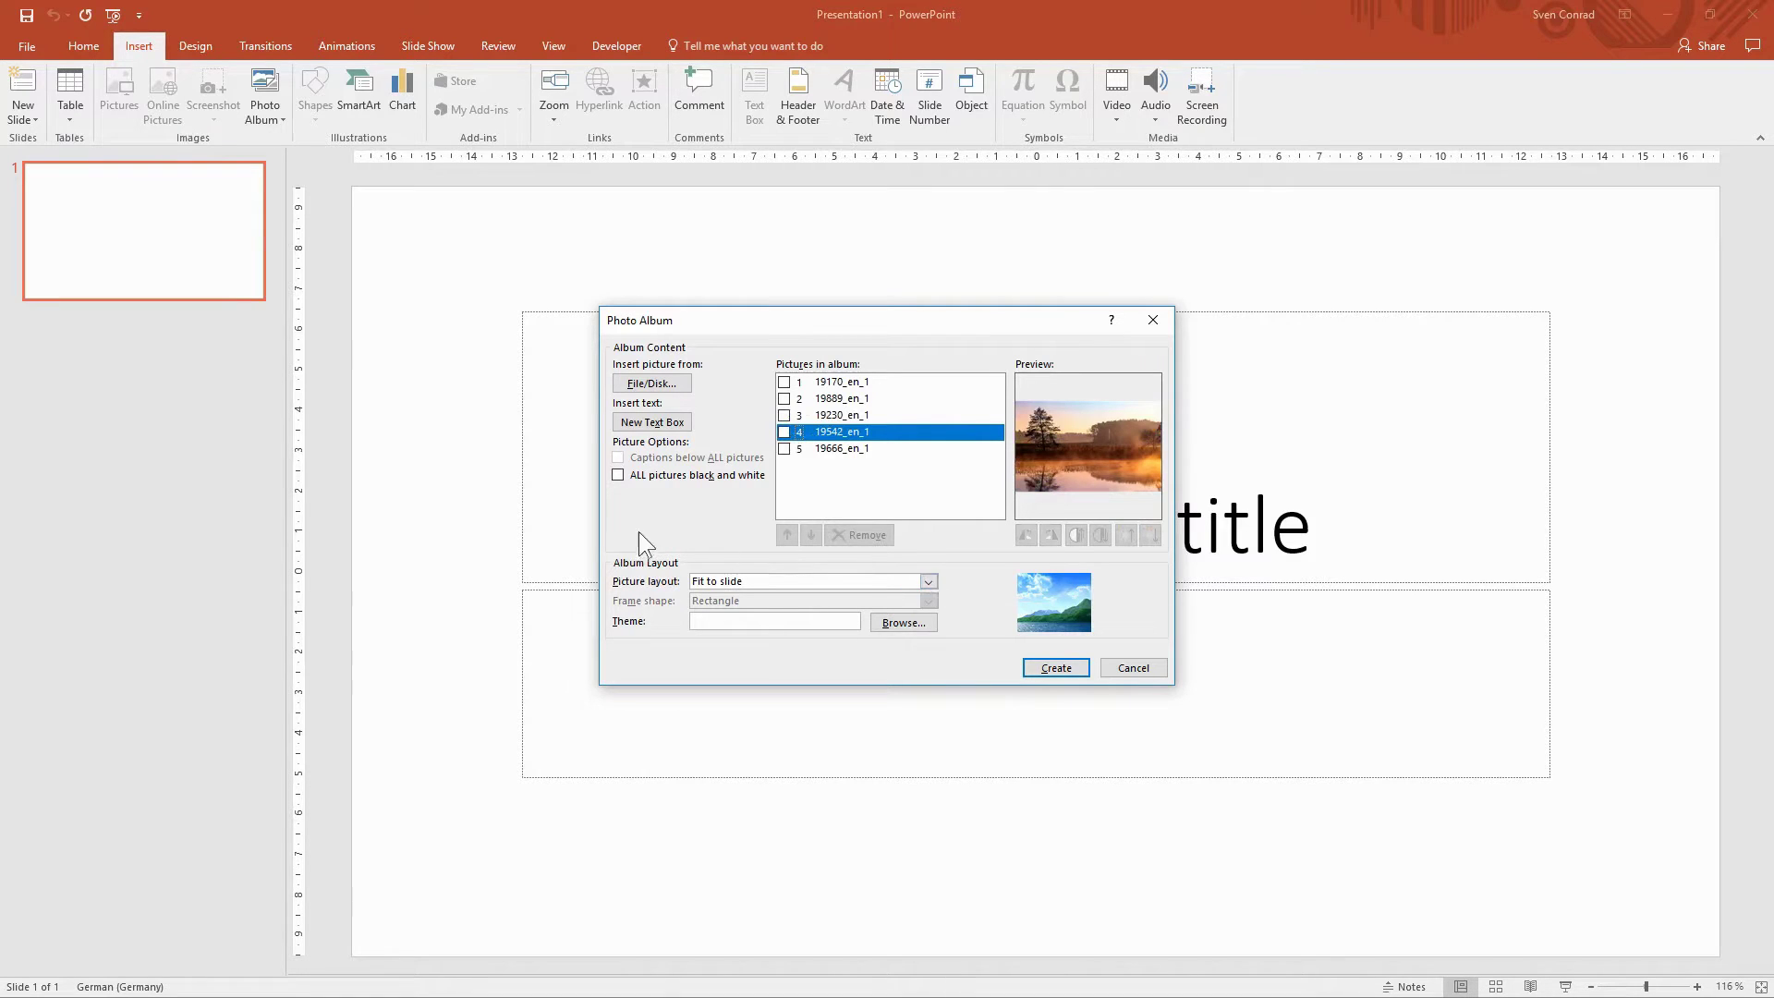
- Choose the 1 picture layout with captions below all pictures and create the album
{"action": "left_click", "coordinate": [928, 580]}
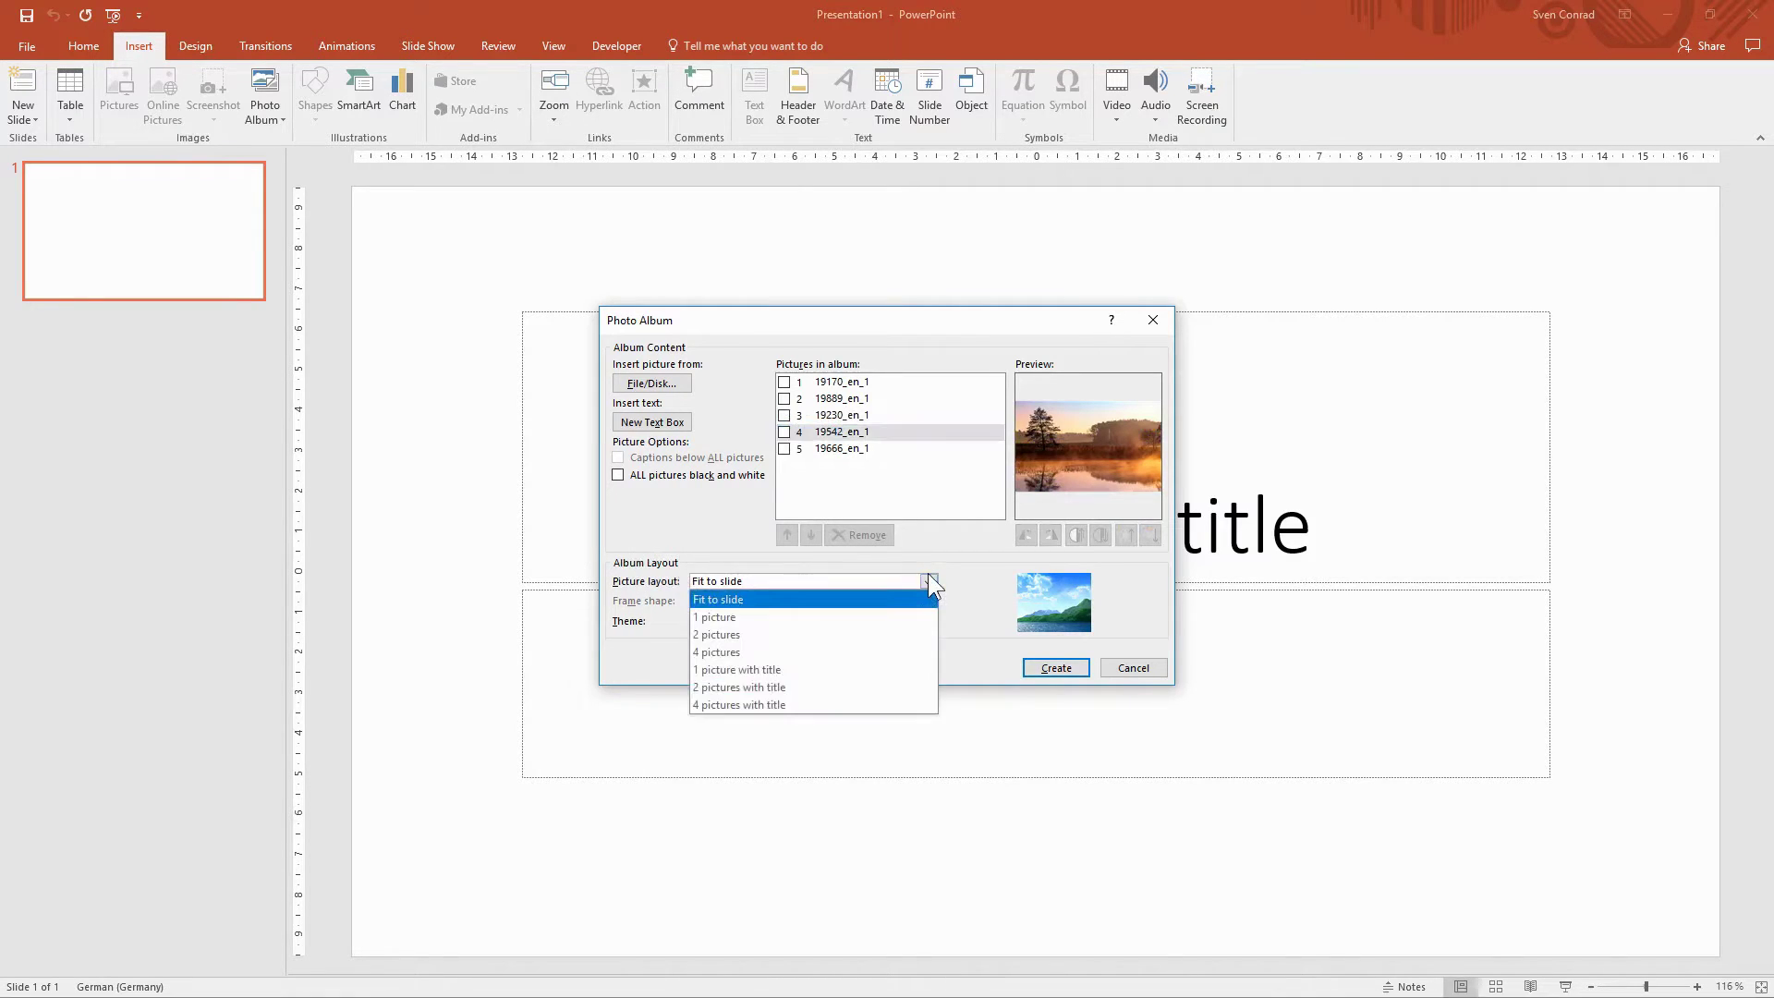
{"action": "left_click", "coordinate": [750, 619]}
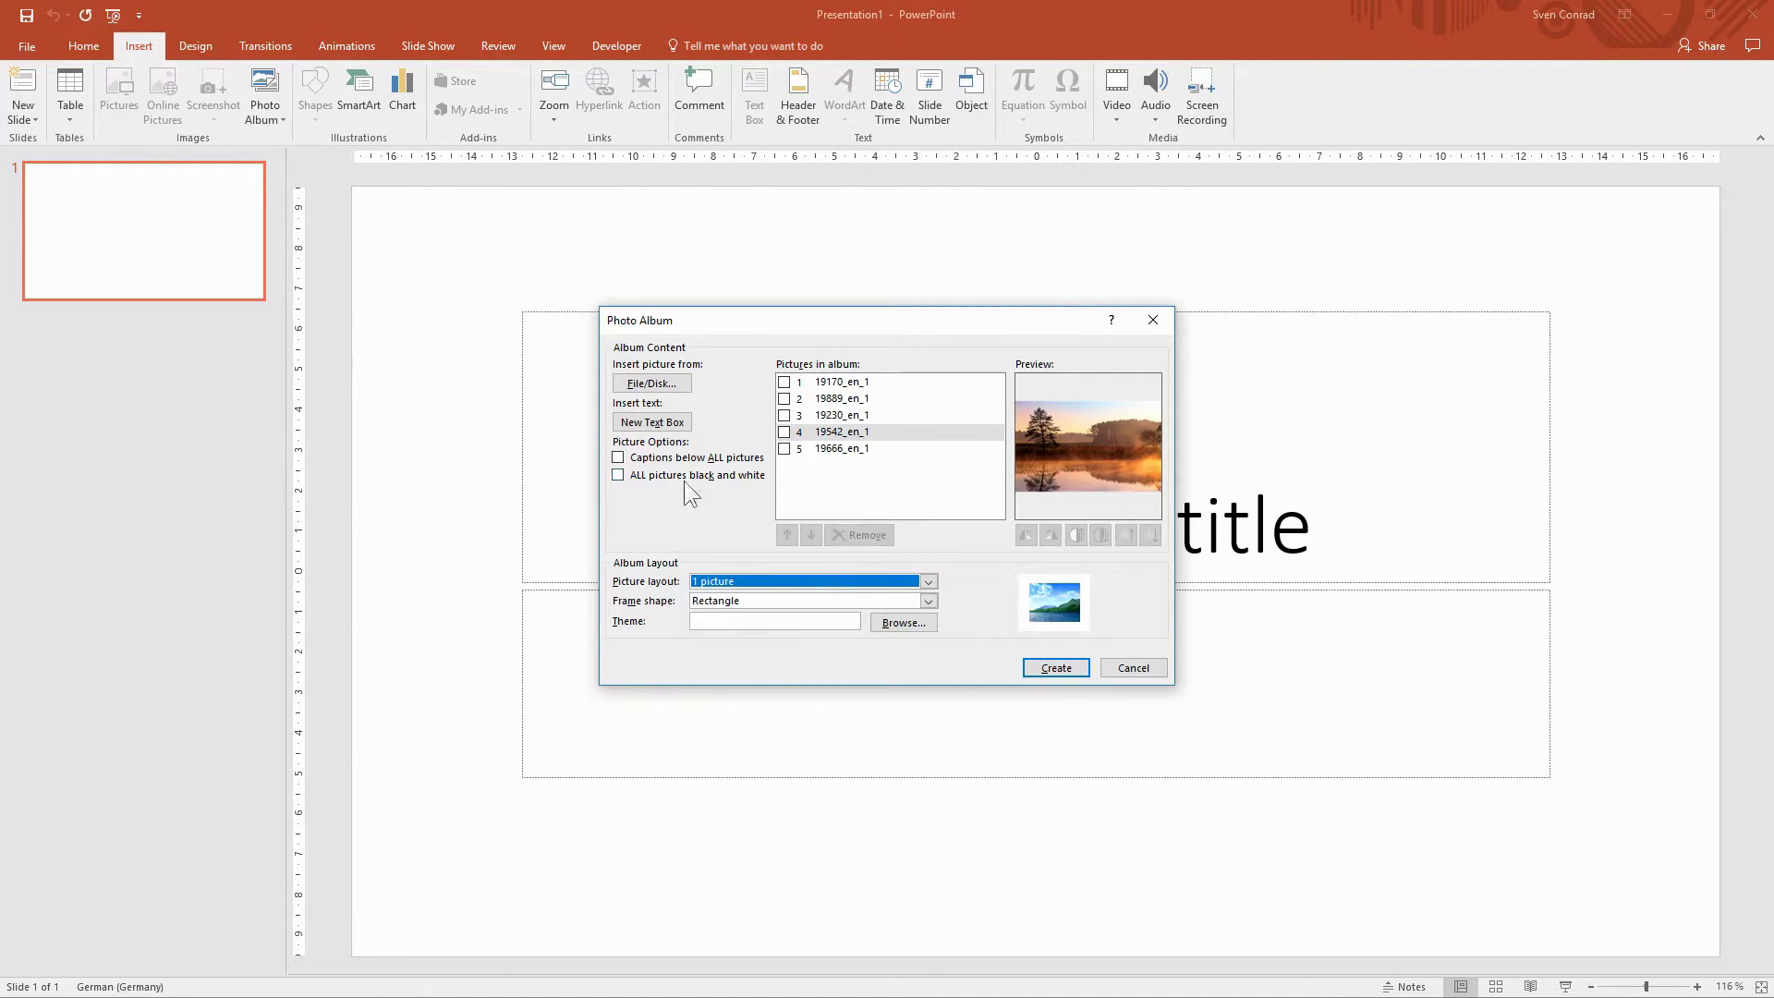
{"action": "left_click", "coordinate": [617, 458]}
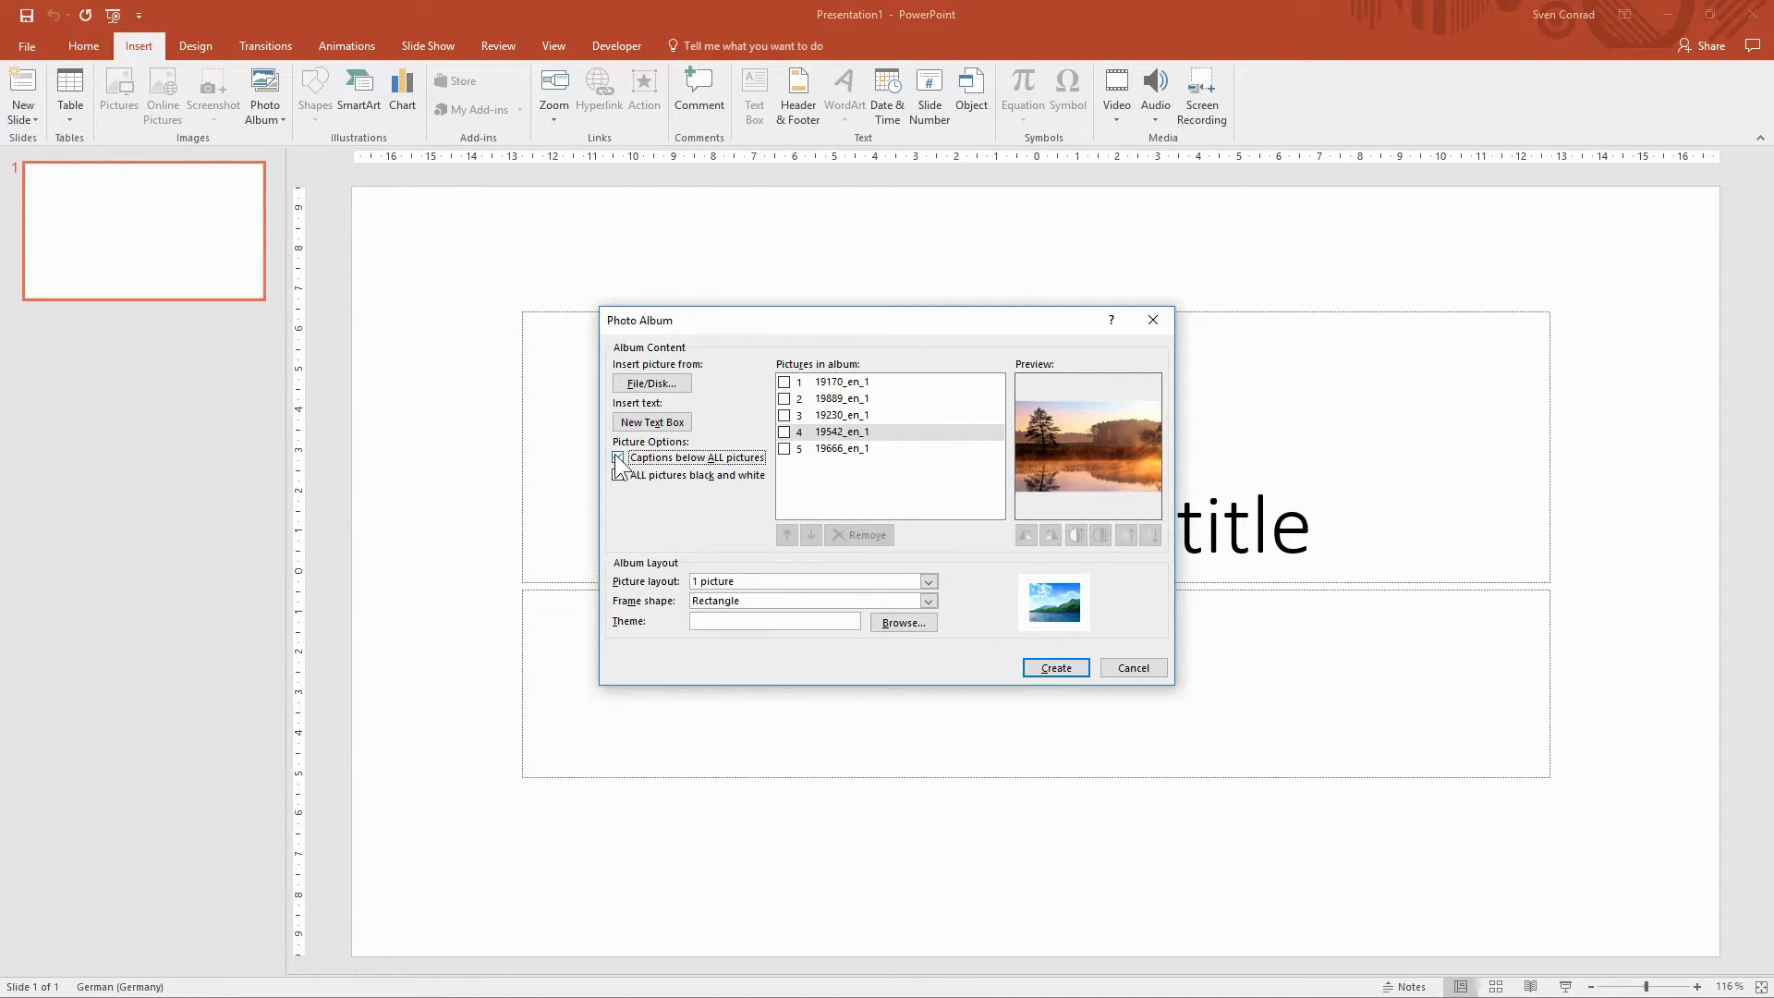
{"action": "left_click", "coordinate": [1057, 667]}
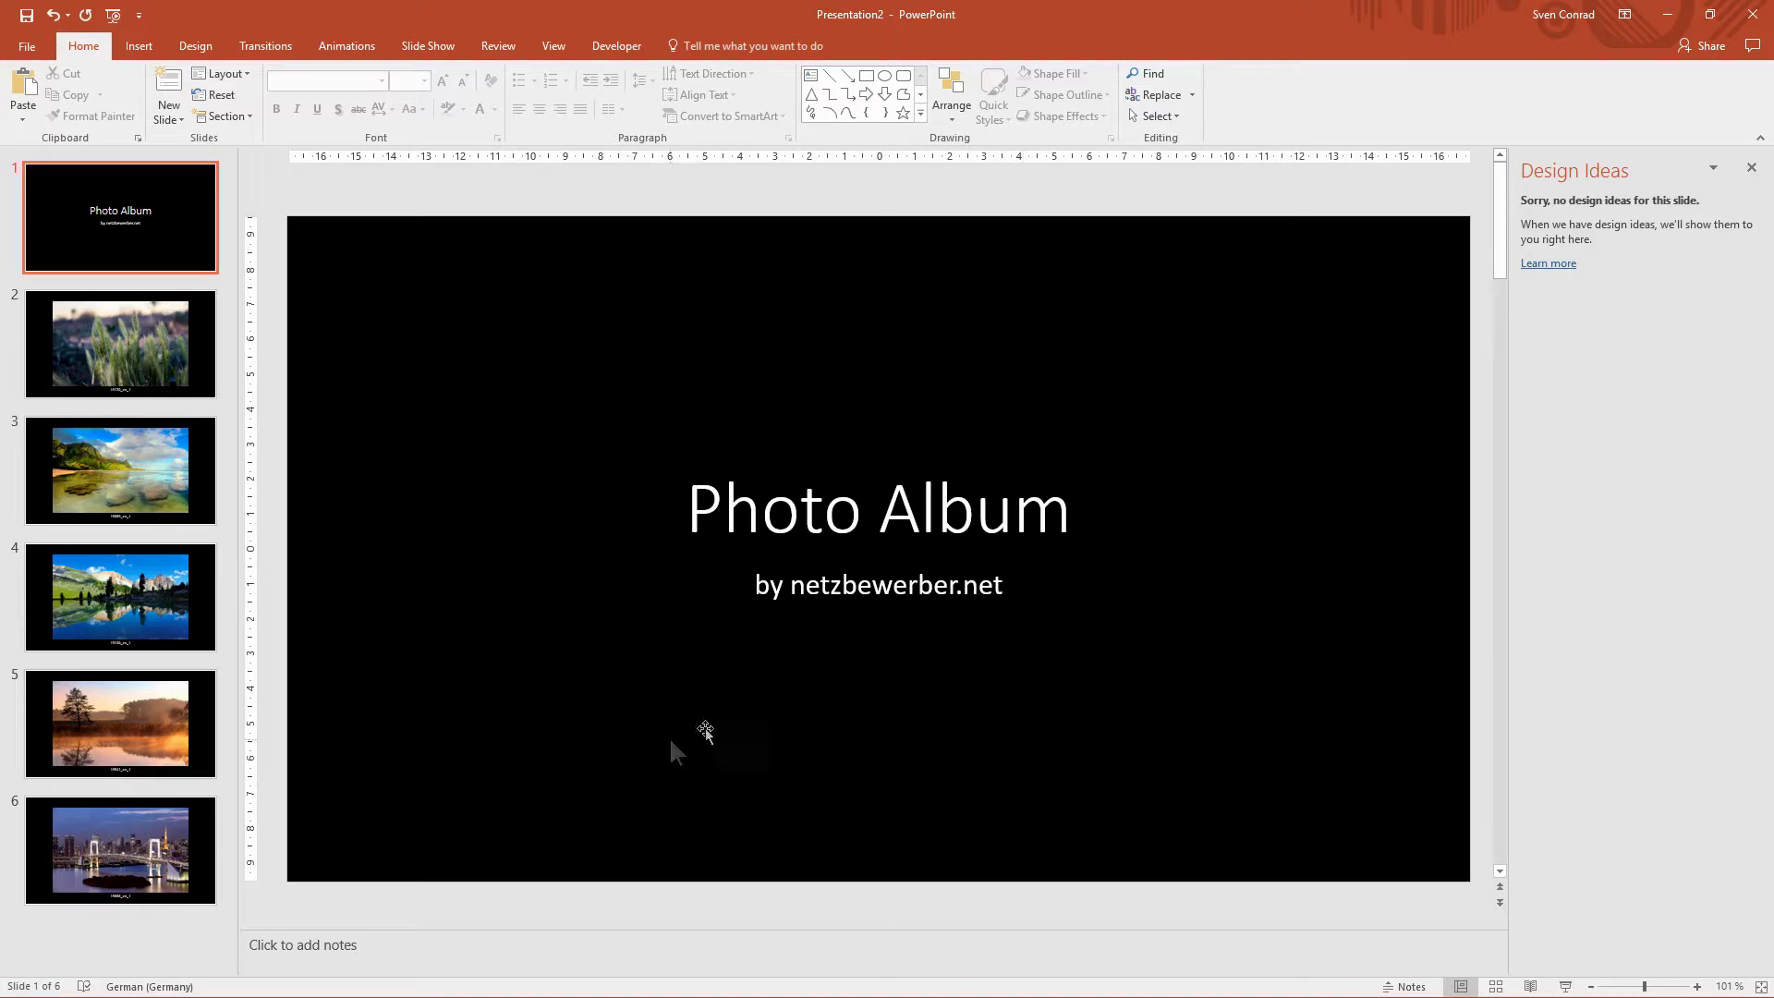
- Apply the white Office Theme to all six album slides
{"action": "left_click", "coordinate": [193, 50]}
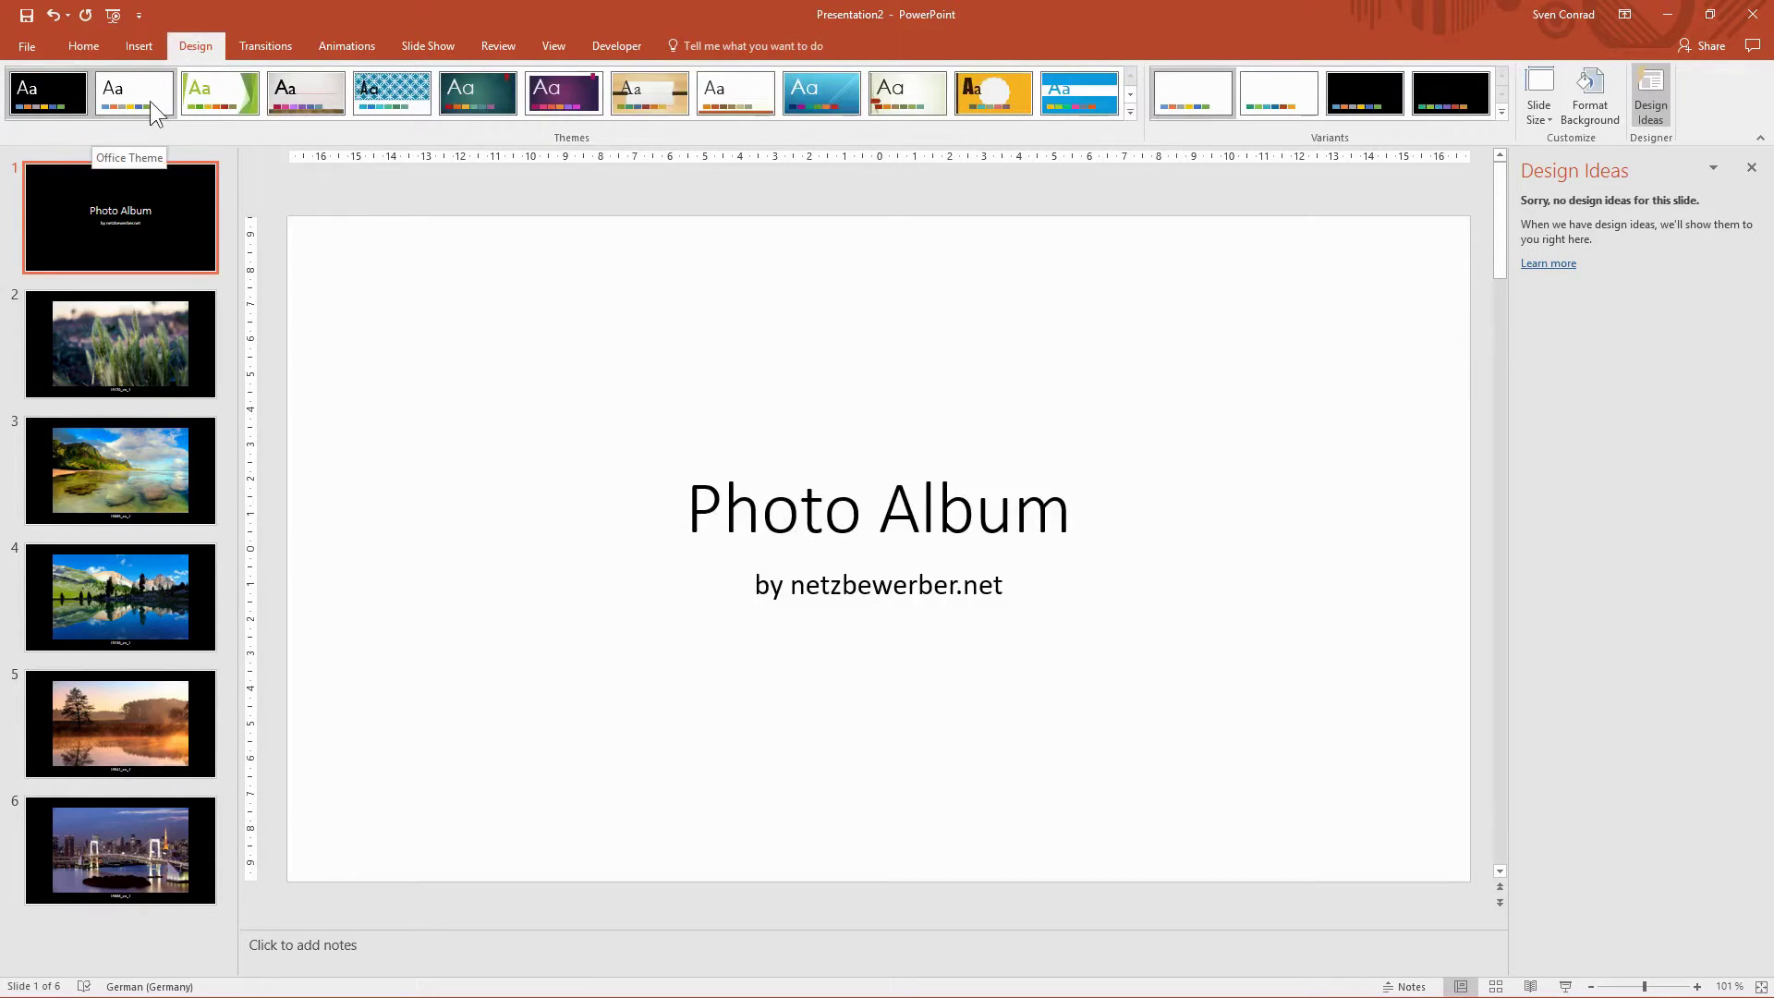
{"action": "left_click", "coordinate": [150, 102]}
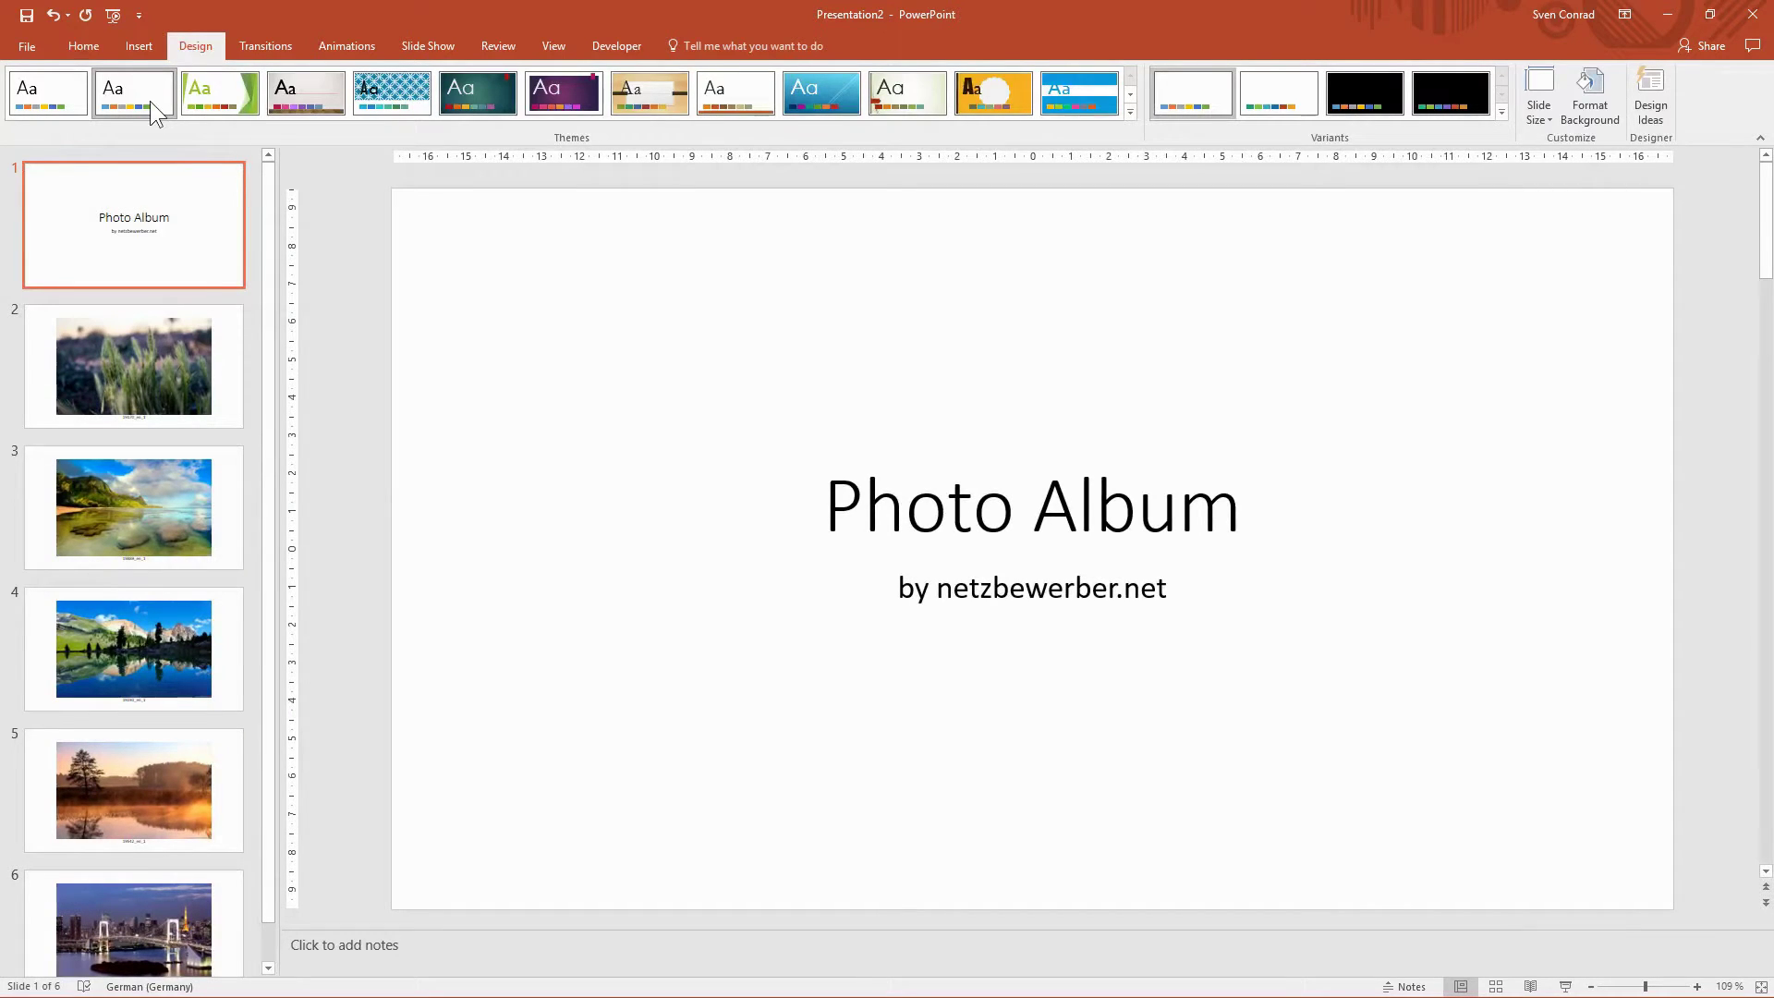
- Replace the 'Photo Album' title with 'References'
{"action": "left_click", "coordinate": [979, 499]}
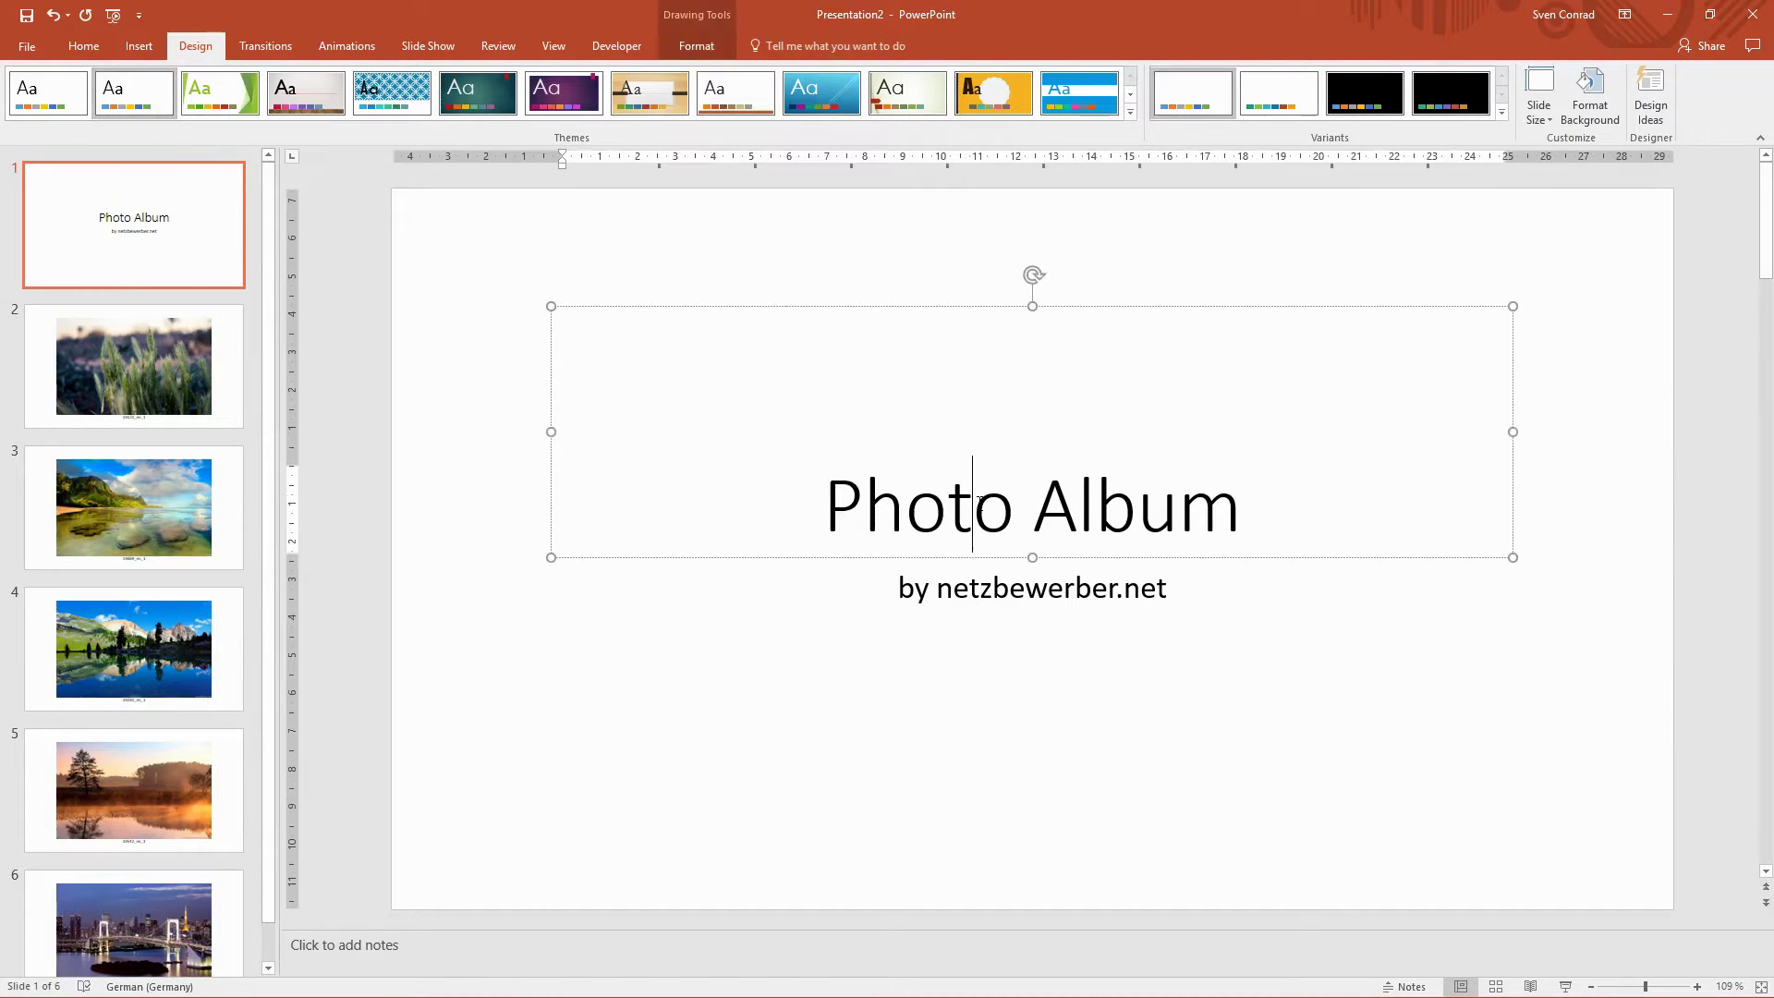
{"action": "left_click", "coordinate": [1228, 513]}
{"action": "left_click_drag", "start_coordinate": [1228, 513], "coordinate": [830, 496]}
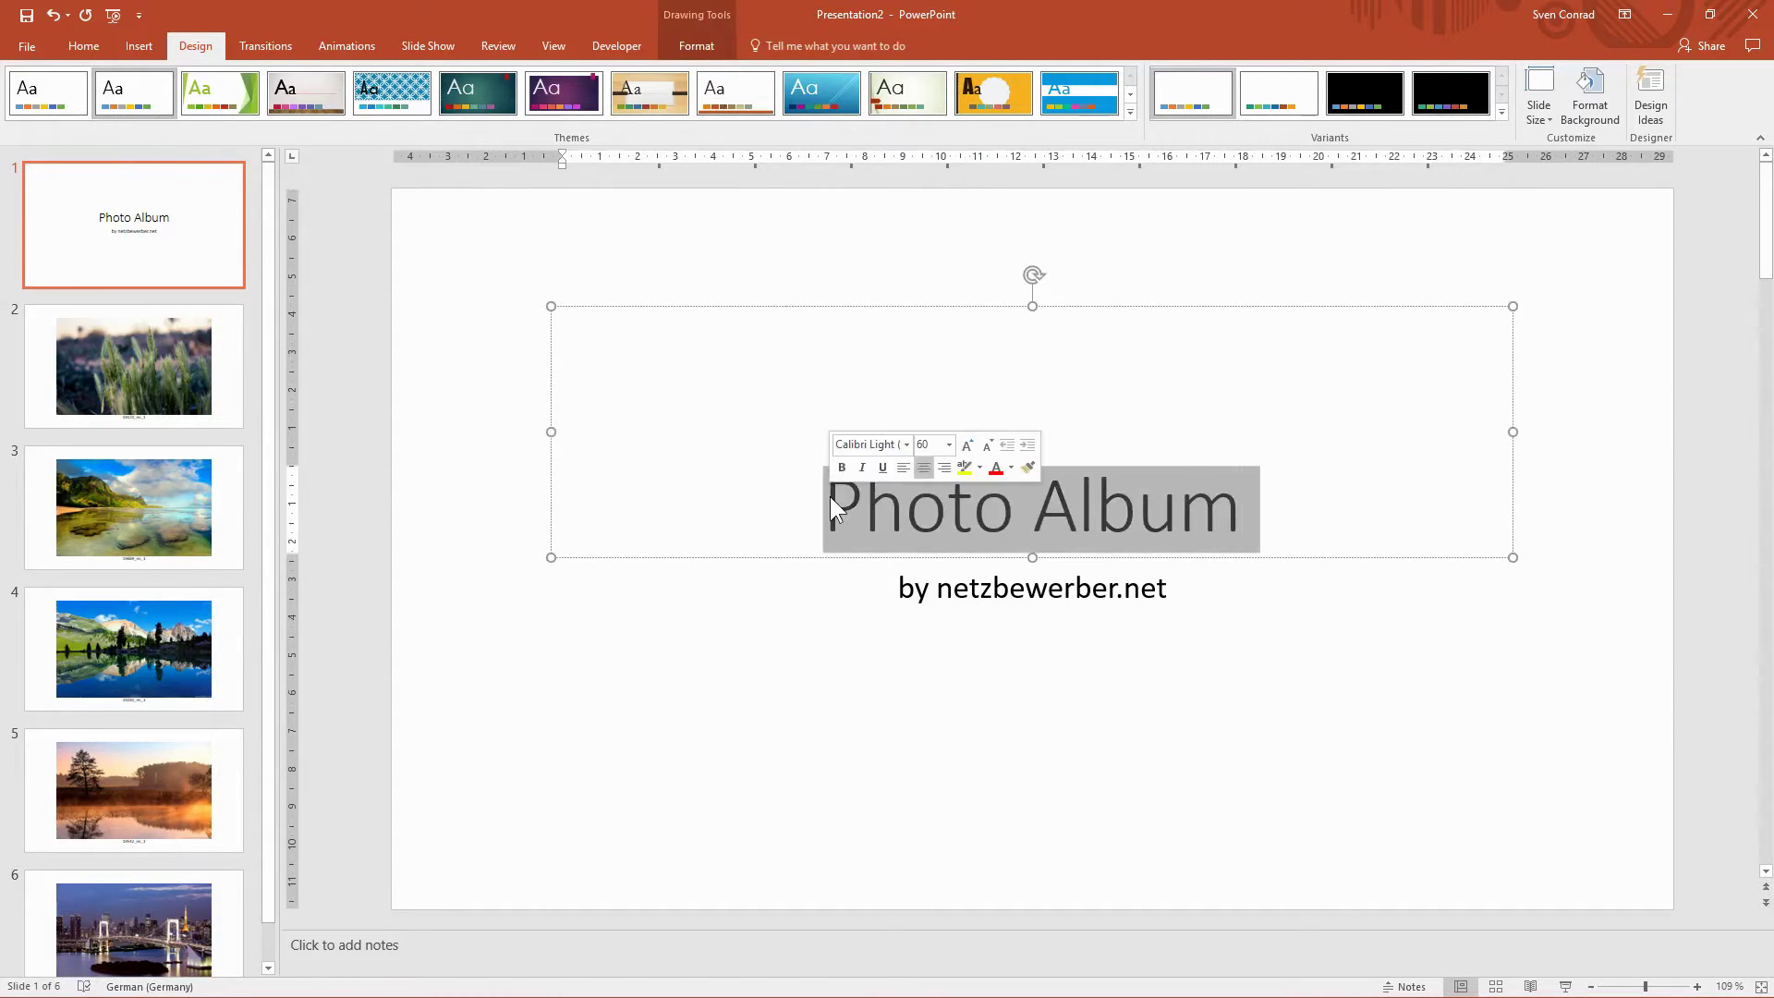
{"action": "type", "text": "Re"}
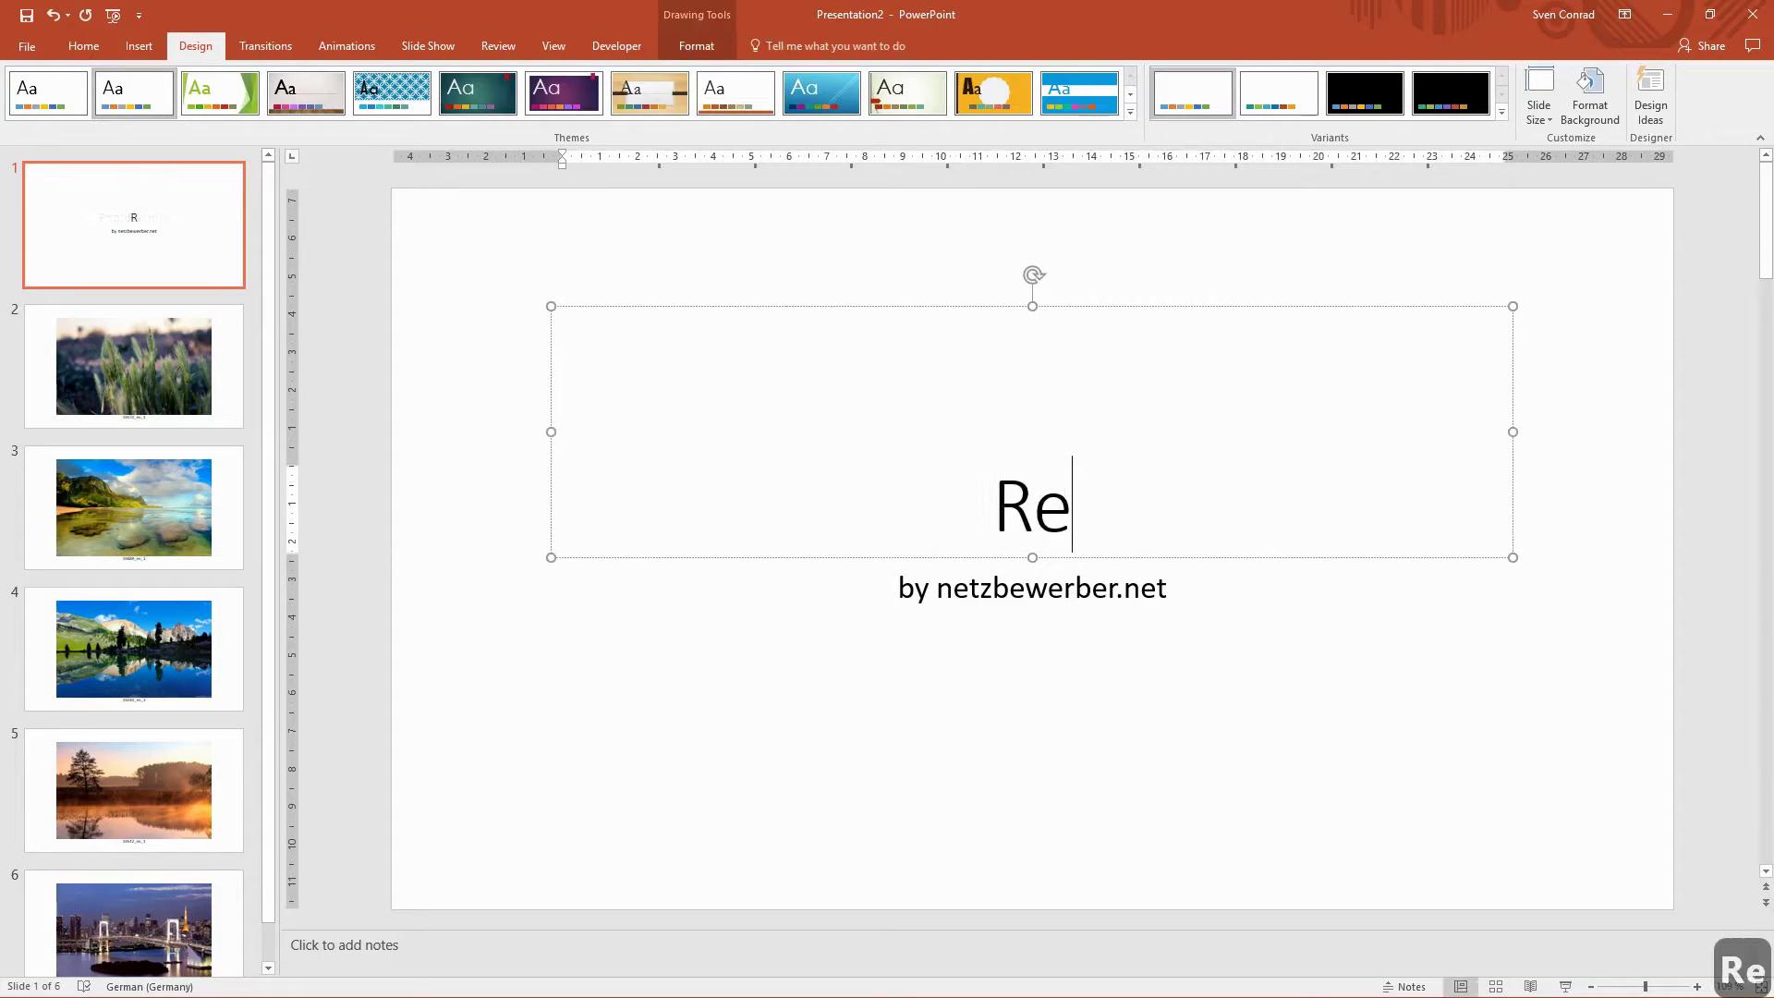
{"action": "type", "text": "ferences"}
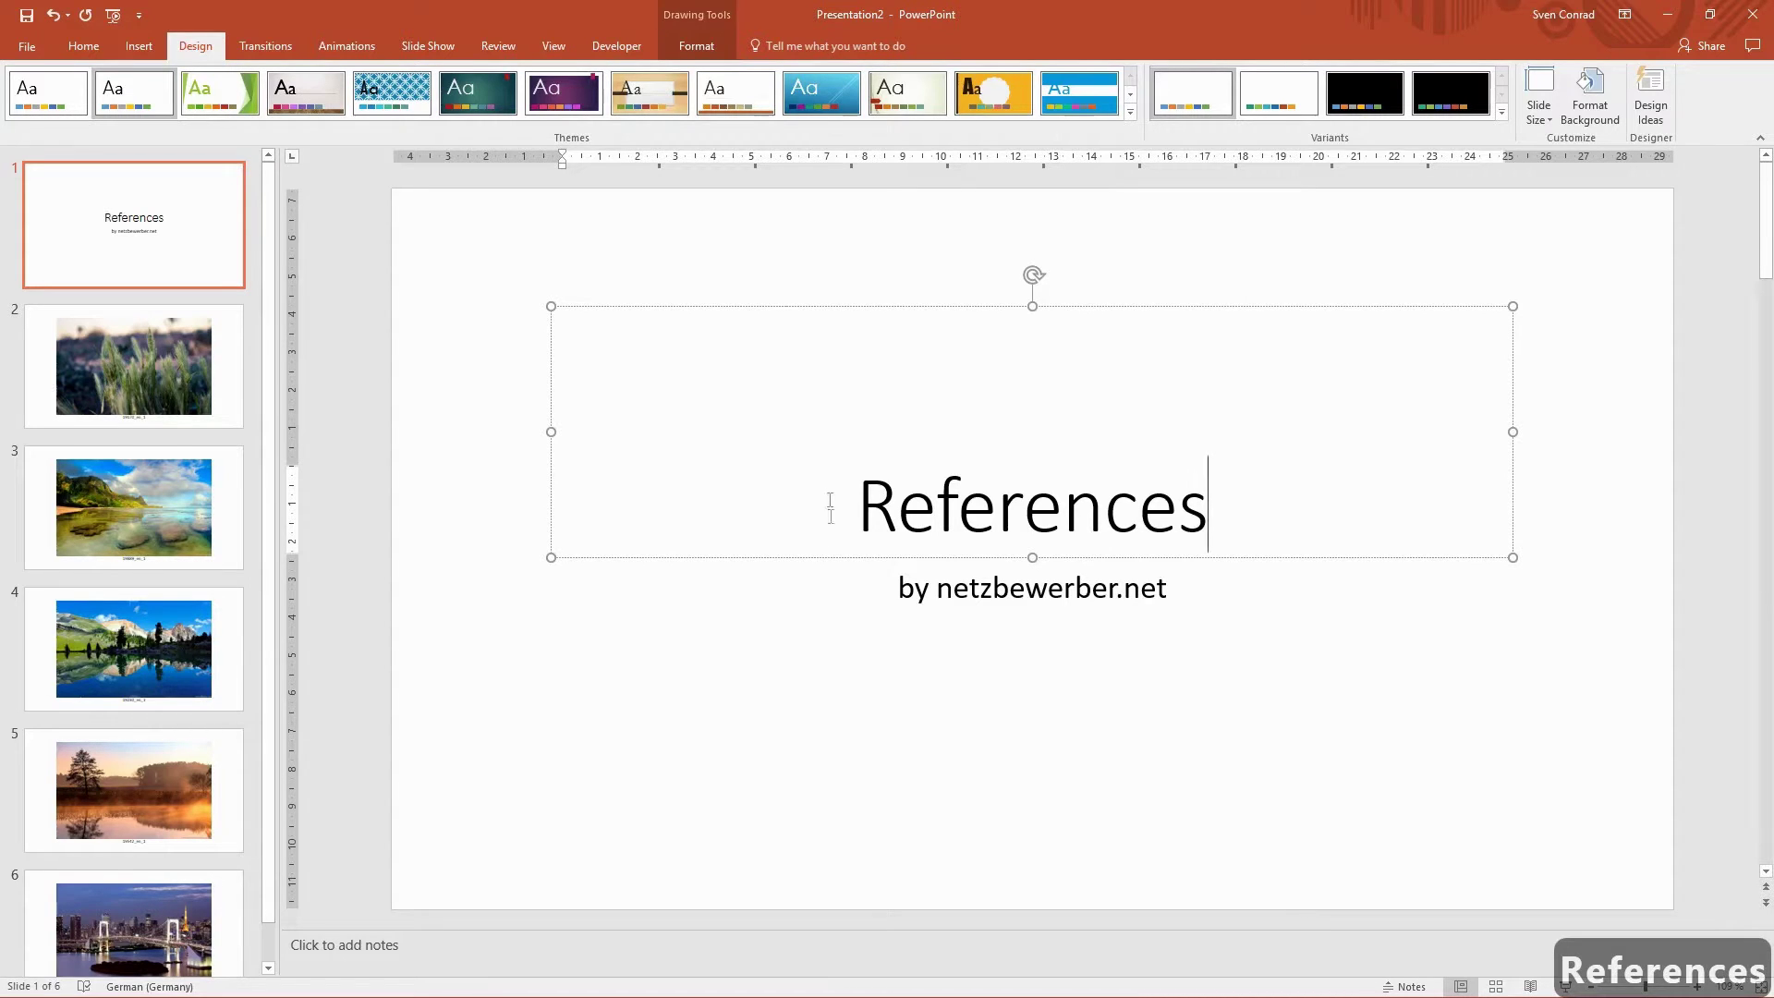
- Replace the web address in the subtitle with the author's name
{"action": "left_click", "coordinate": [941, 587]}
{"action": "left_click_drag", "start_coordinate": [951, 588], "coordinate": [1191, 590]}
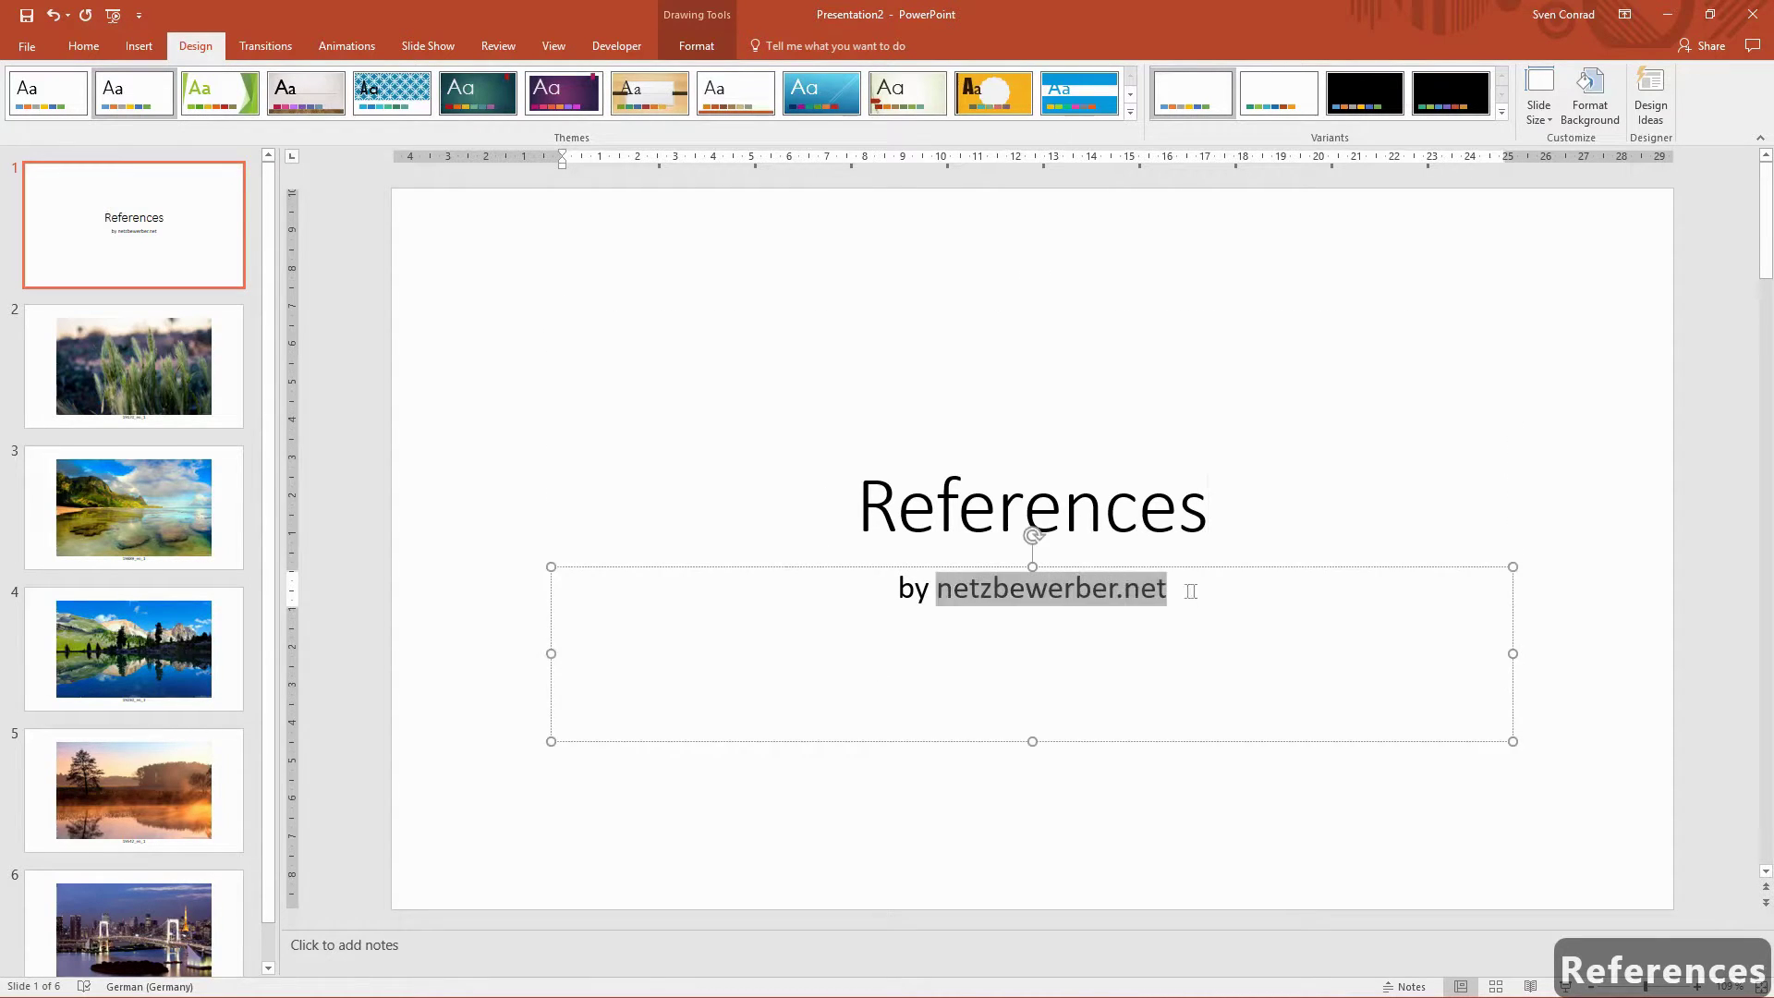
{"action": "type", "text": "Joh"}
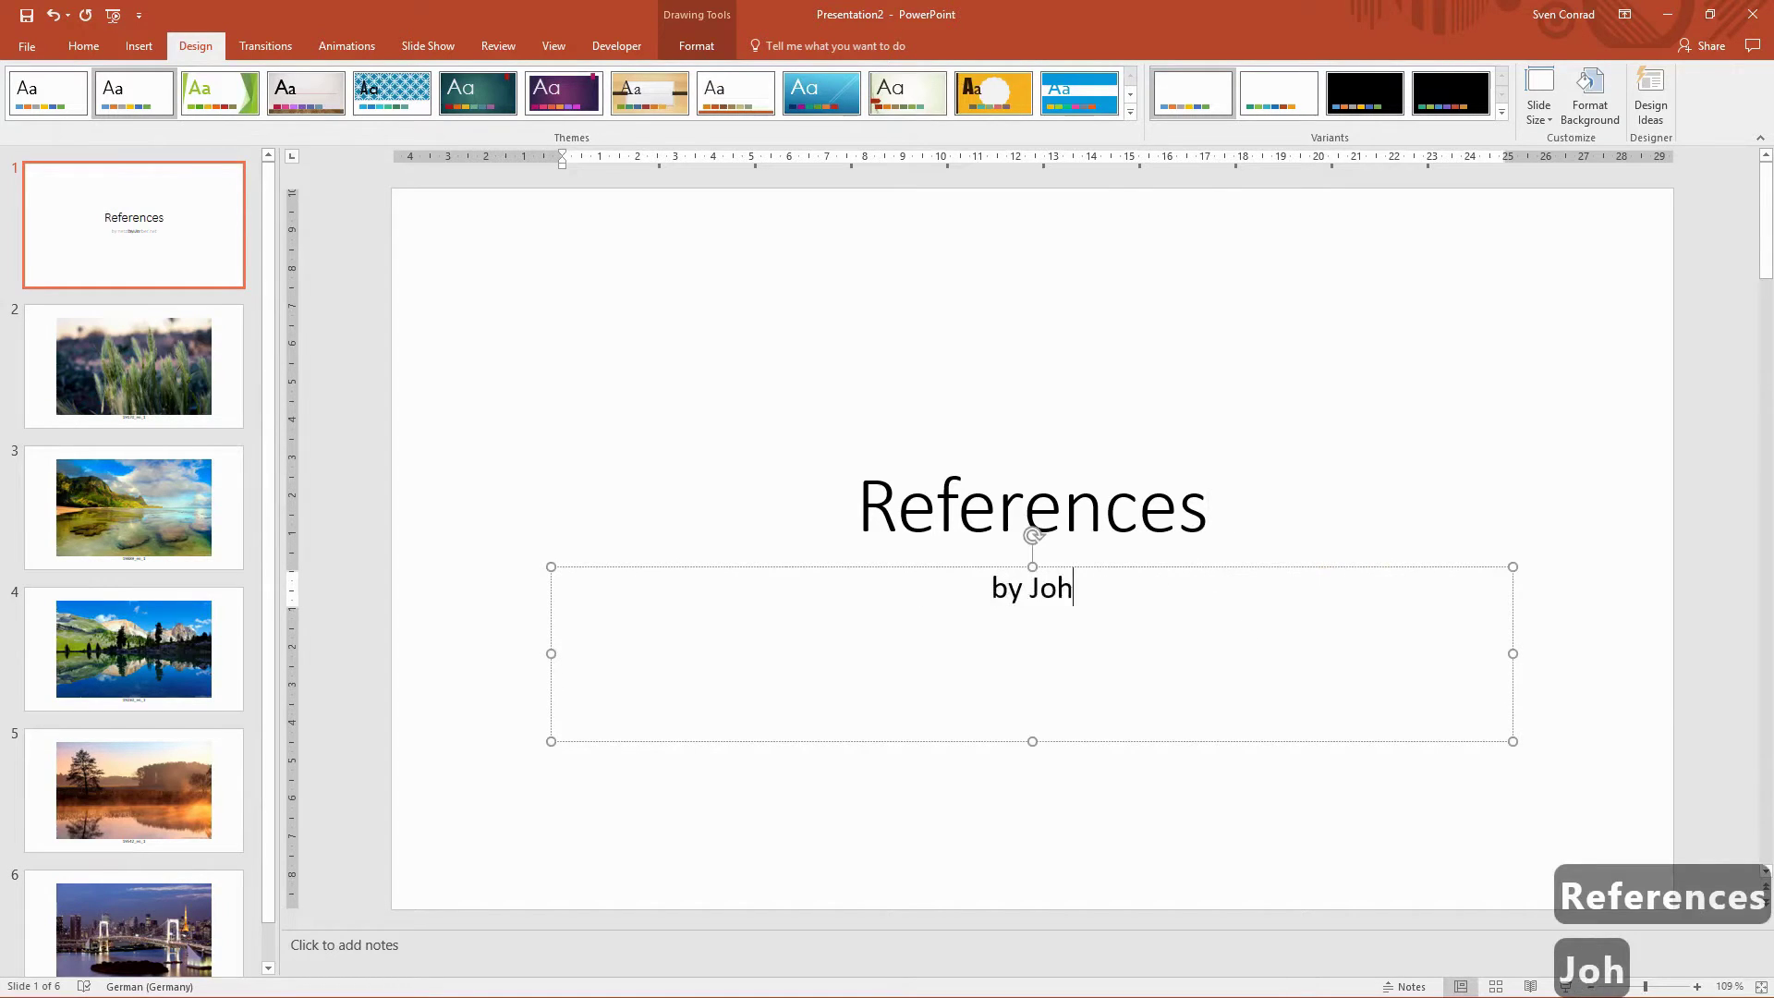
{"action": "type", "text": "n Doe"}
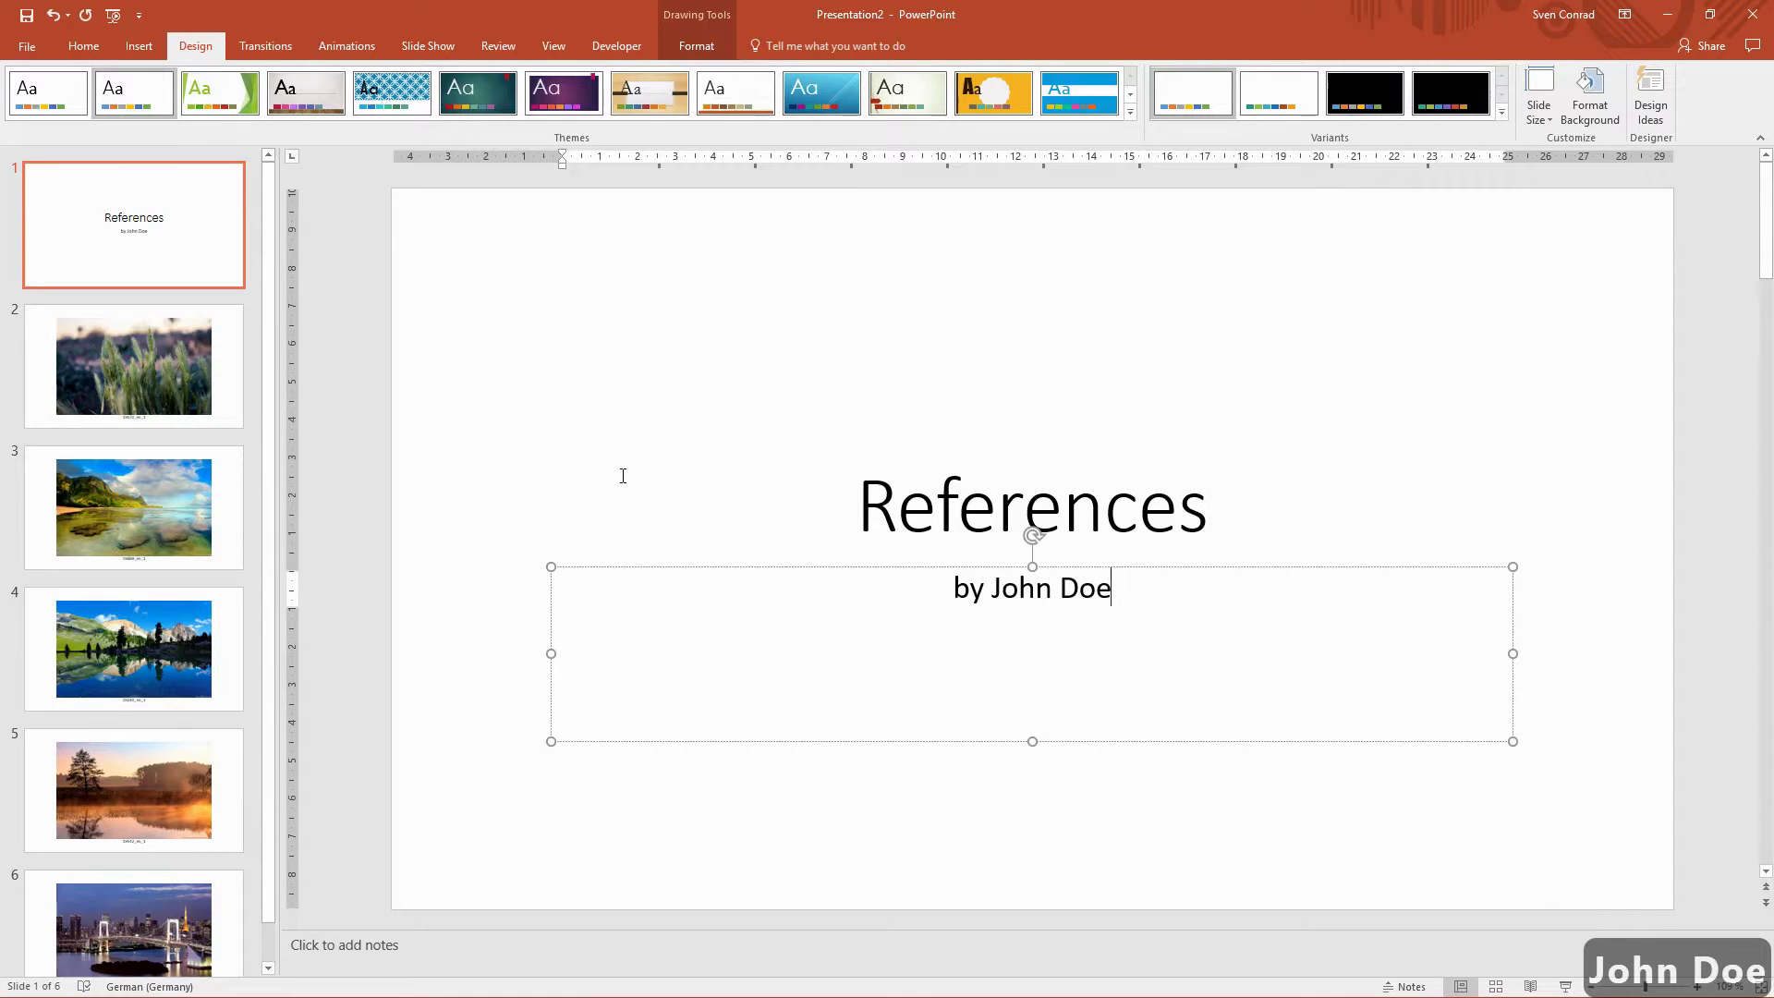
{"action": "left_click", "coordinate": [623, 476]}
- Change slide 2's caption to 'Reference 1 | customer | occasion | contribution'
{"action": "left_click", "coordinate": [137, 375]}
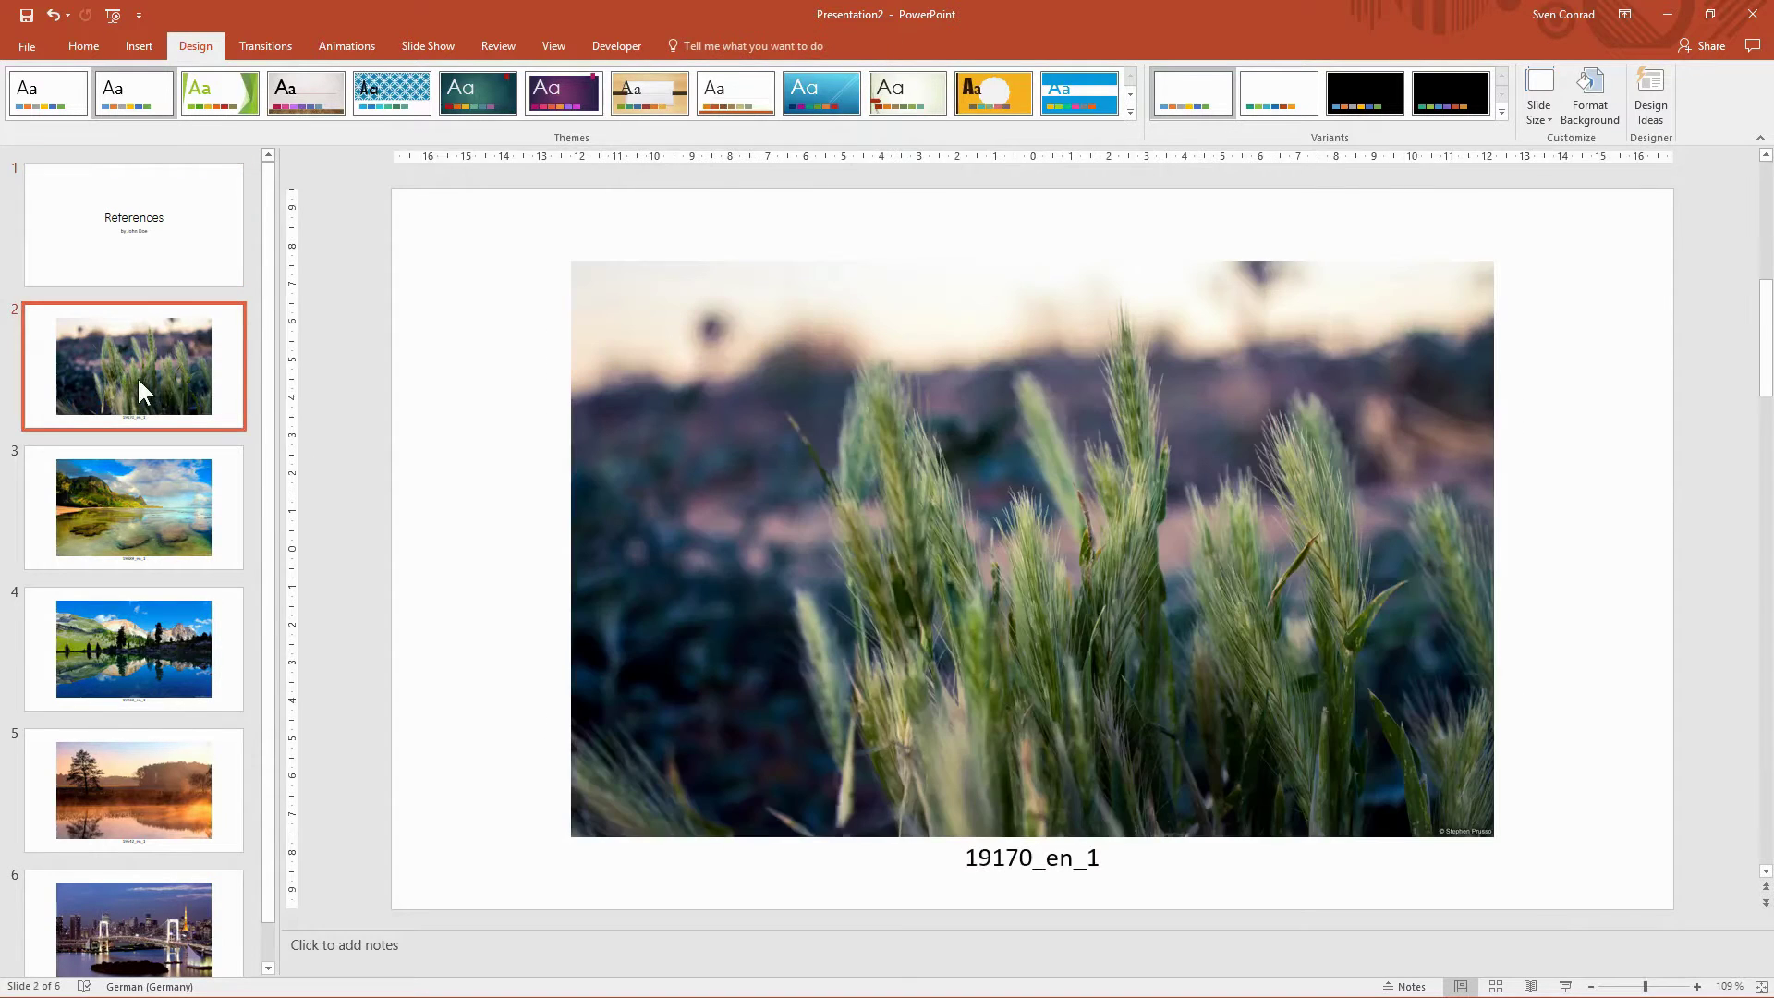
{"action": "left_click_drag", "start_coordinate": [965, 859], "coordinate": [1109, 864]}
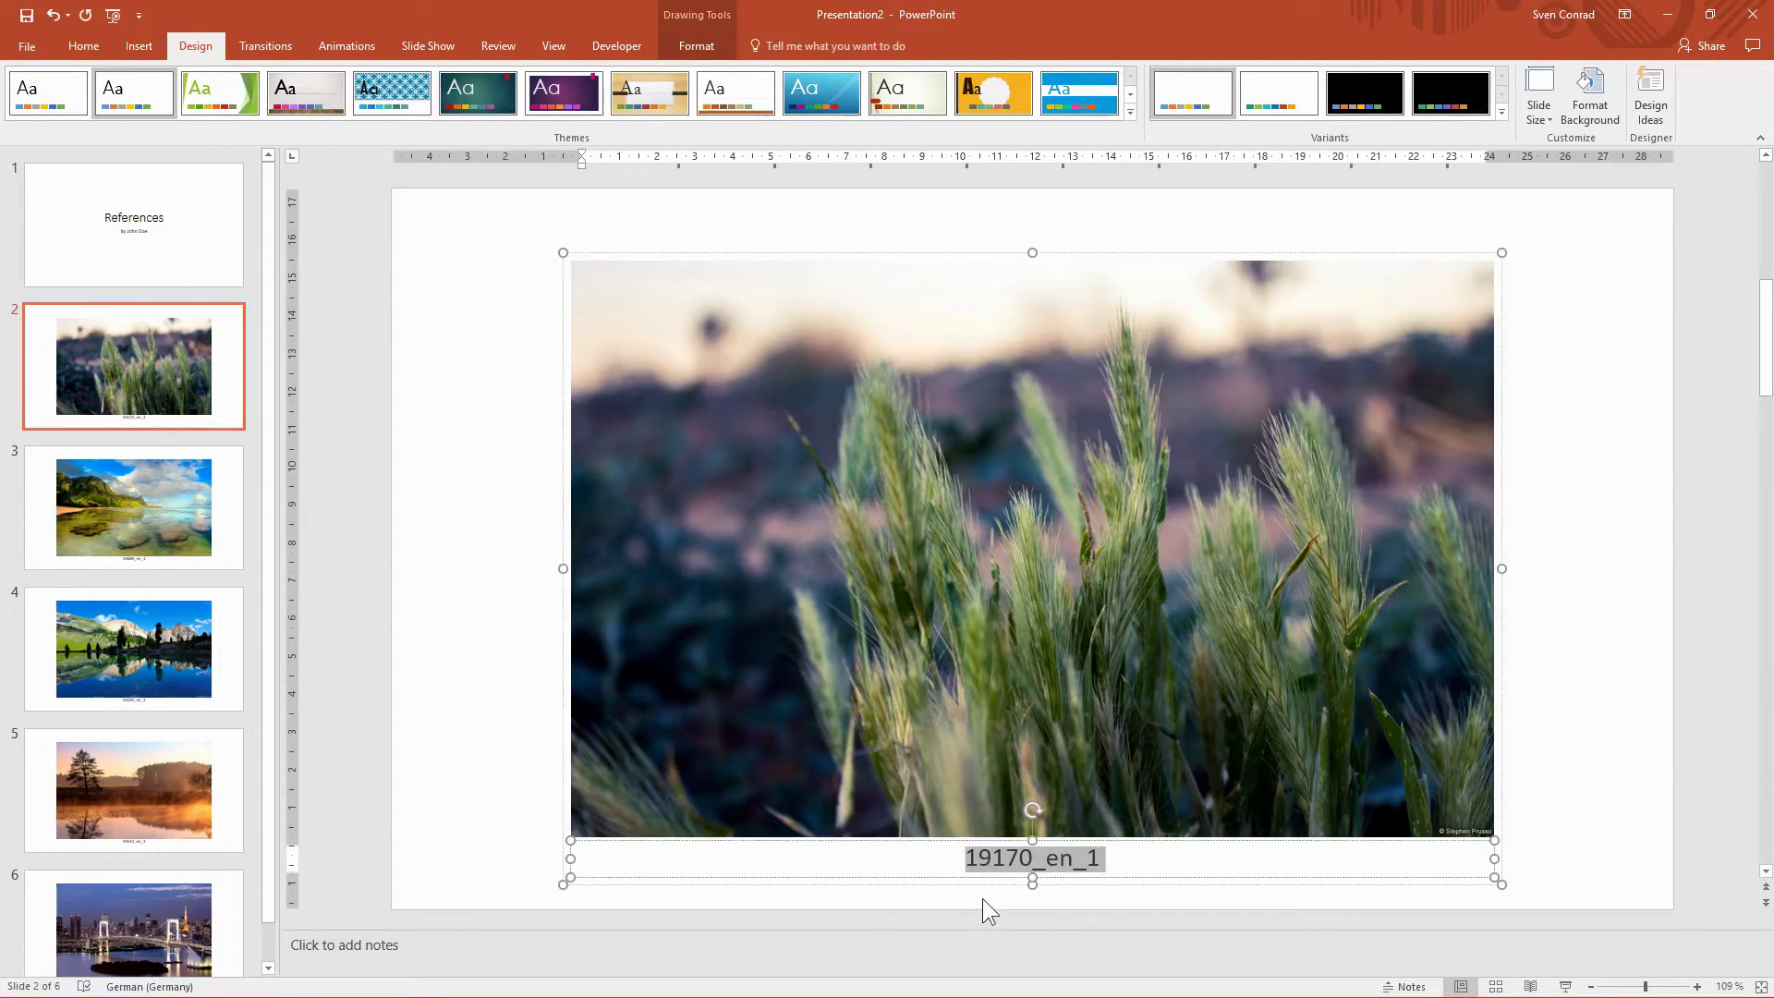
{"action": "type", "text": "Re"}
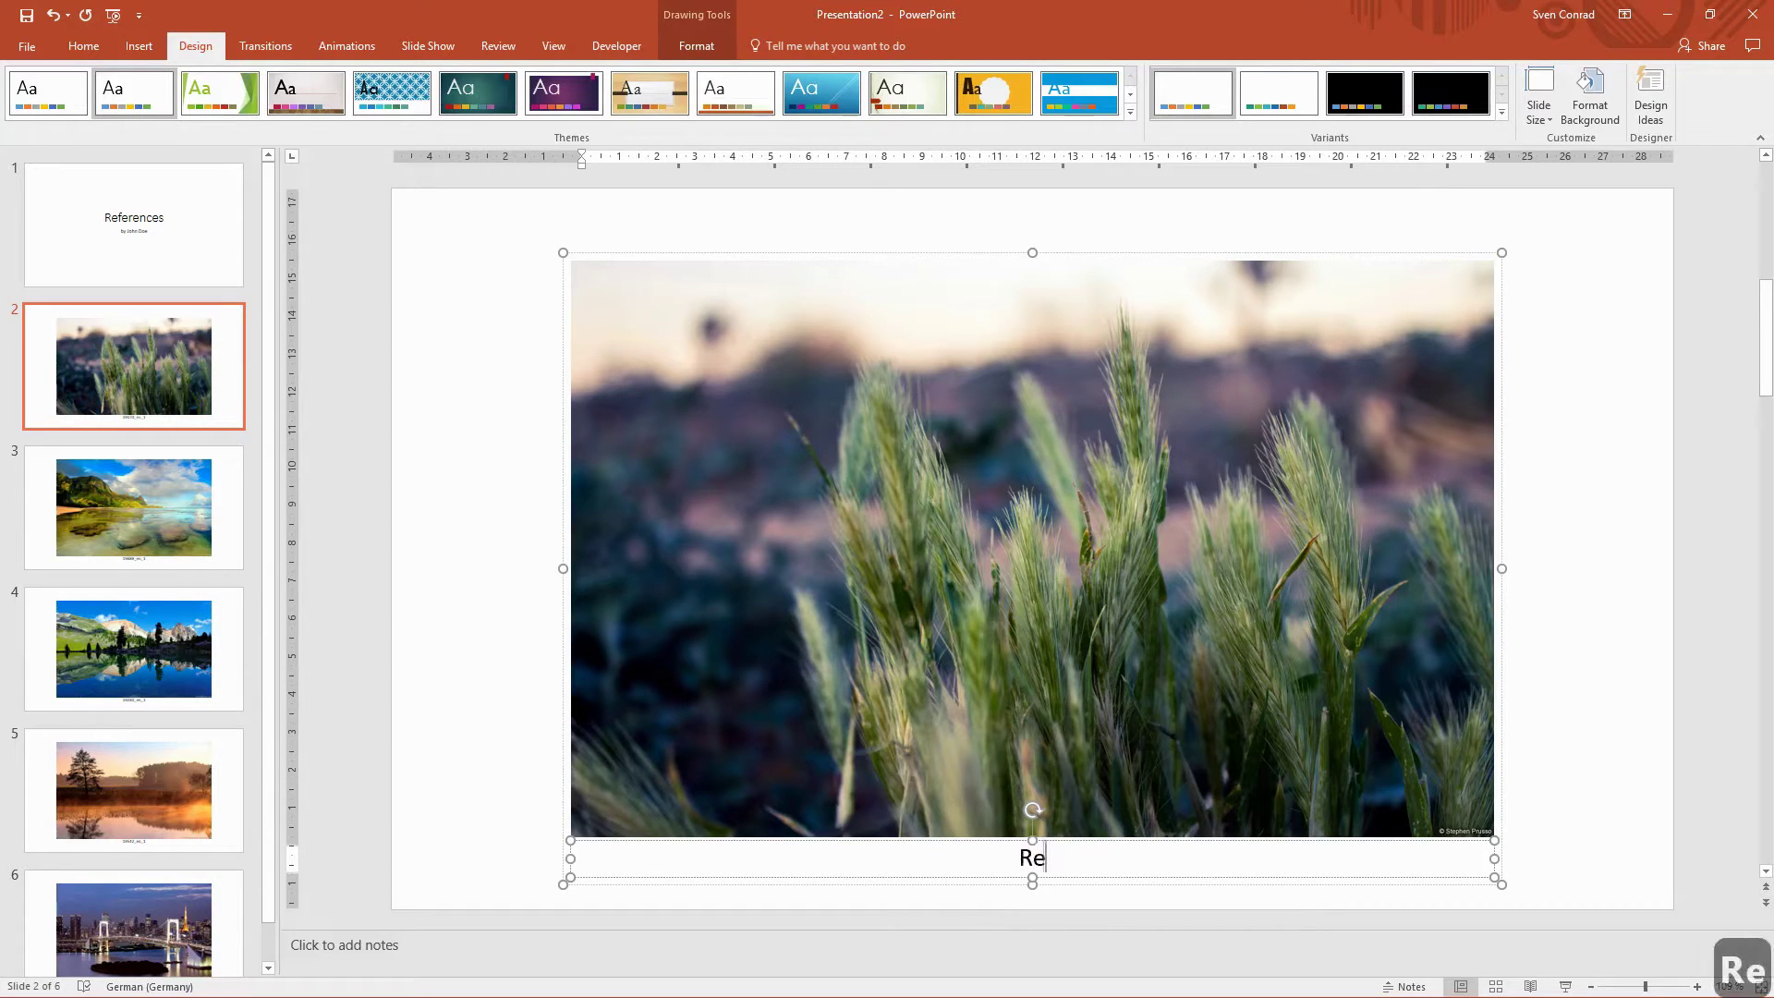
{"action": "type", "text": "ference 1"}
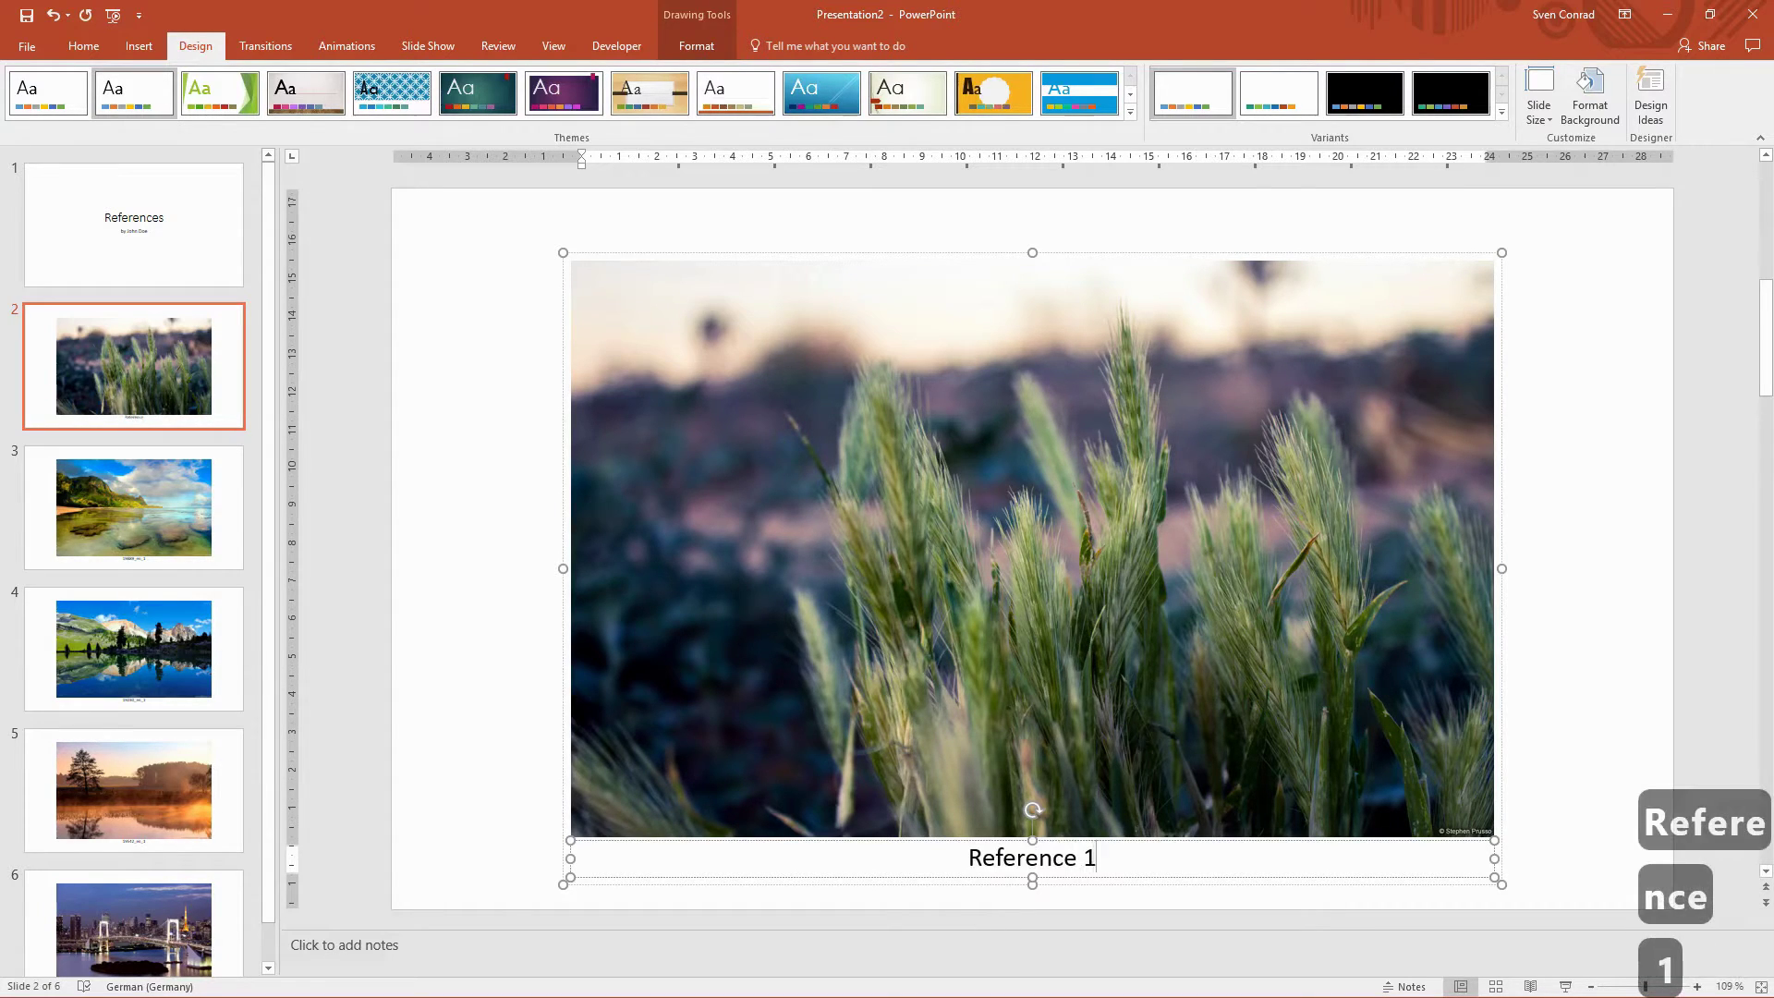
{"action": "type", "text": " | customer |"}
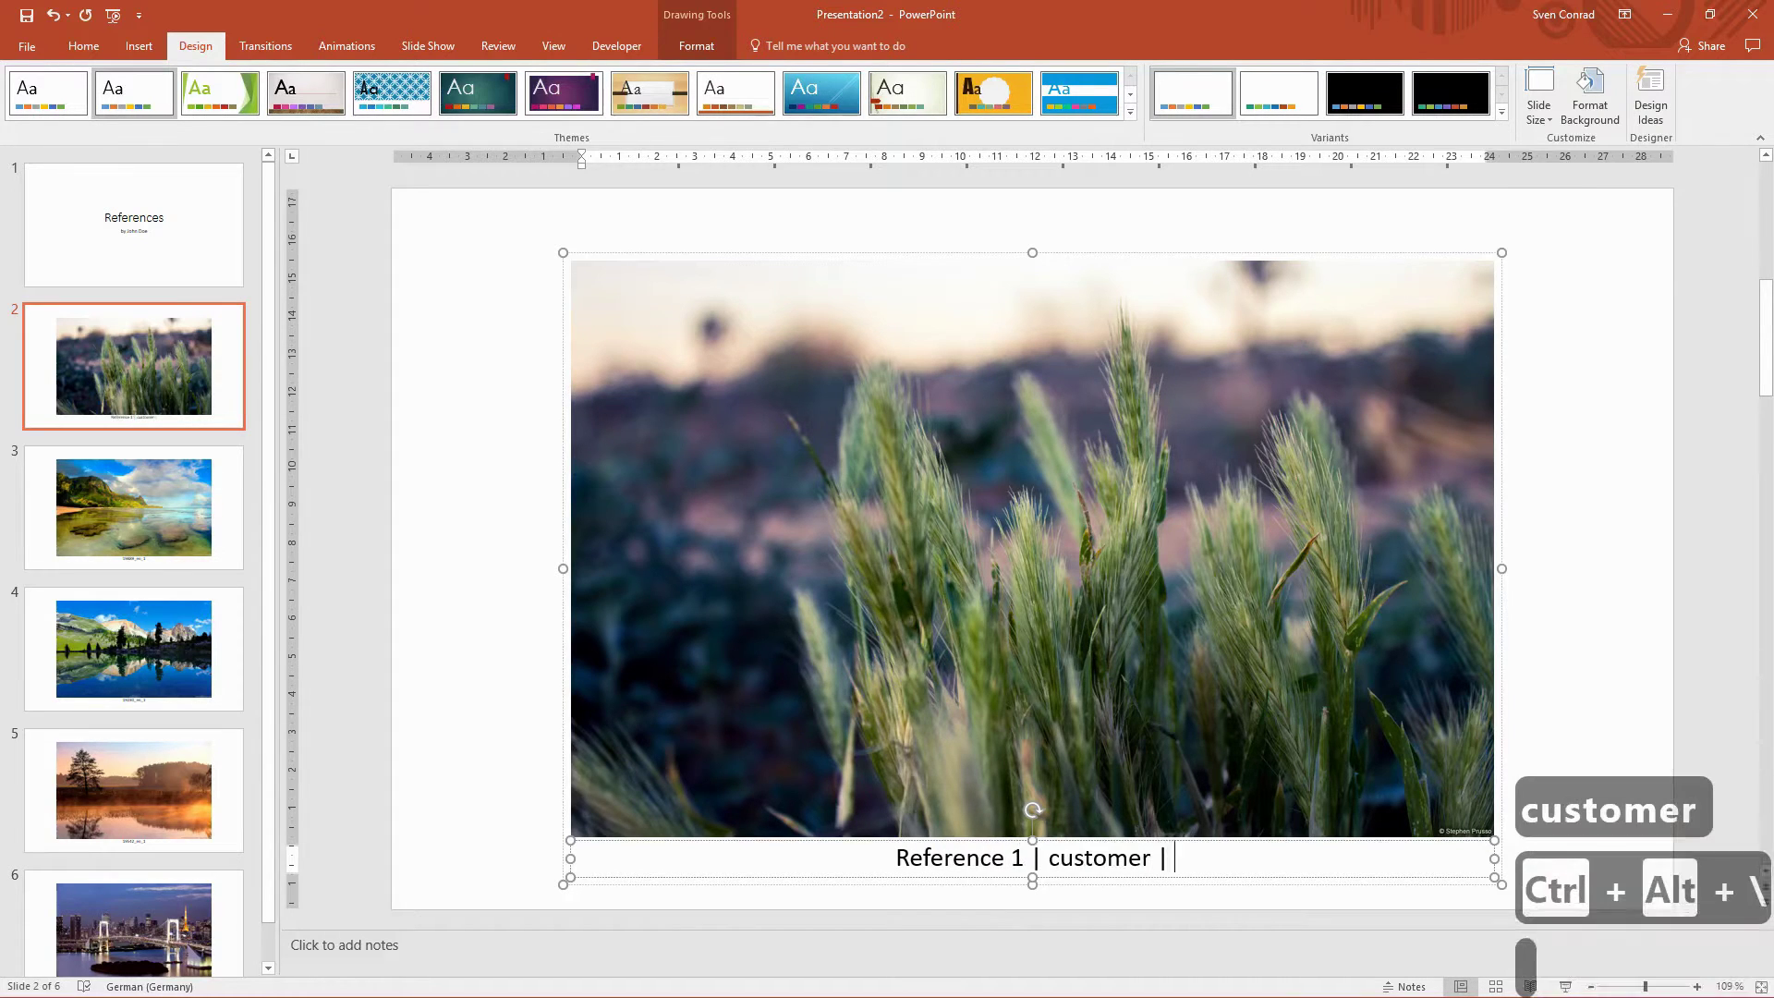
{"action": "type", "text": " occasioin"}
{"action": "key", "text": "BackSpace"}
{"action": "key", "text": "BackSpace"}
{"action": "type", "text": "n "}
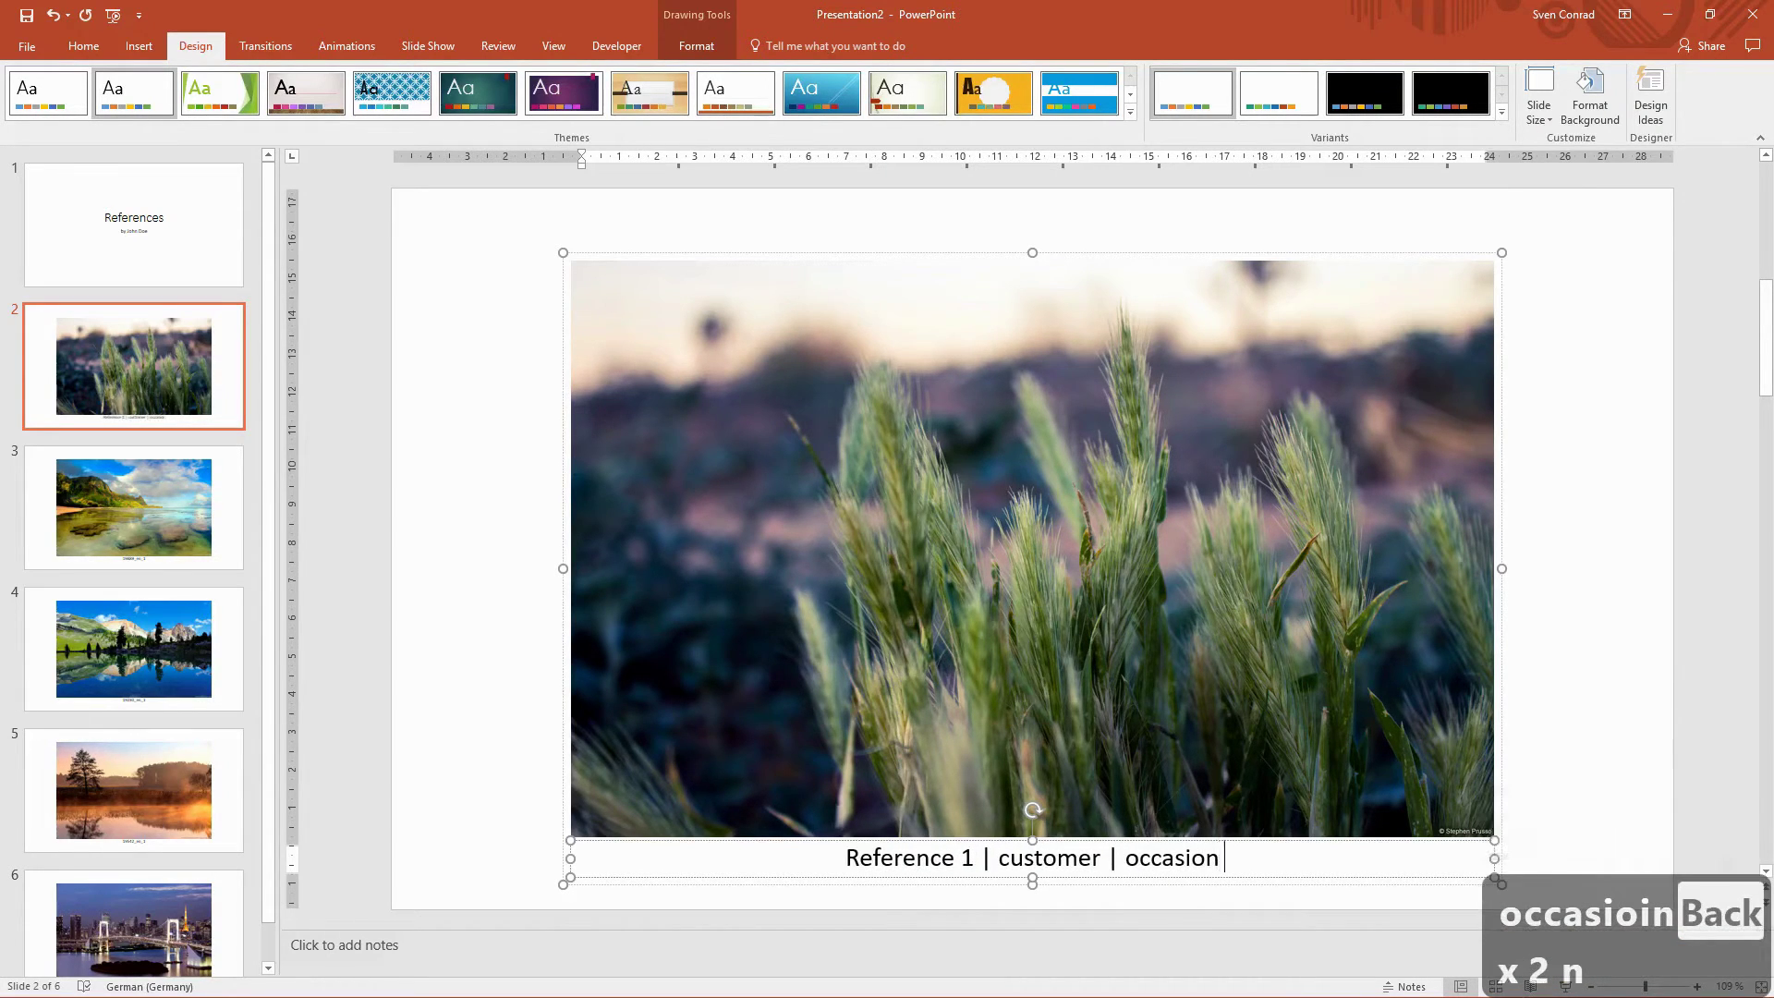
{"action": "type", "text": "| contribution"}
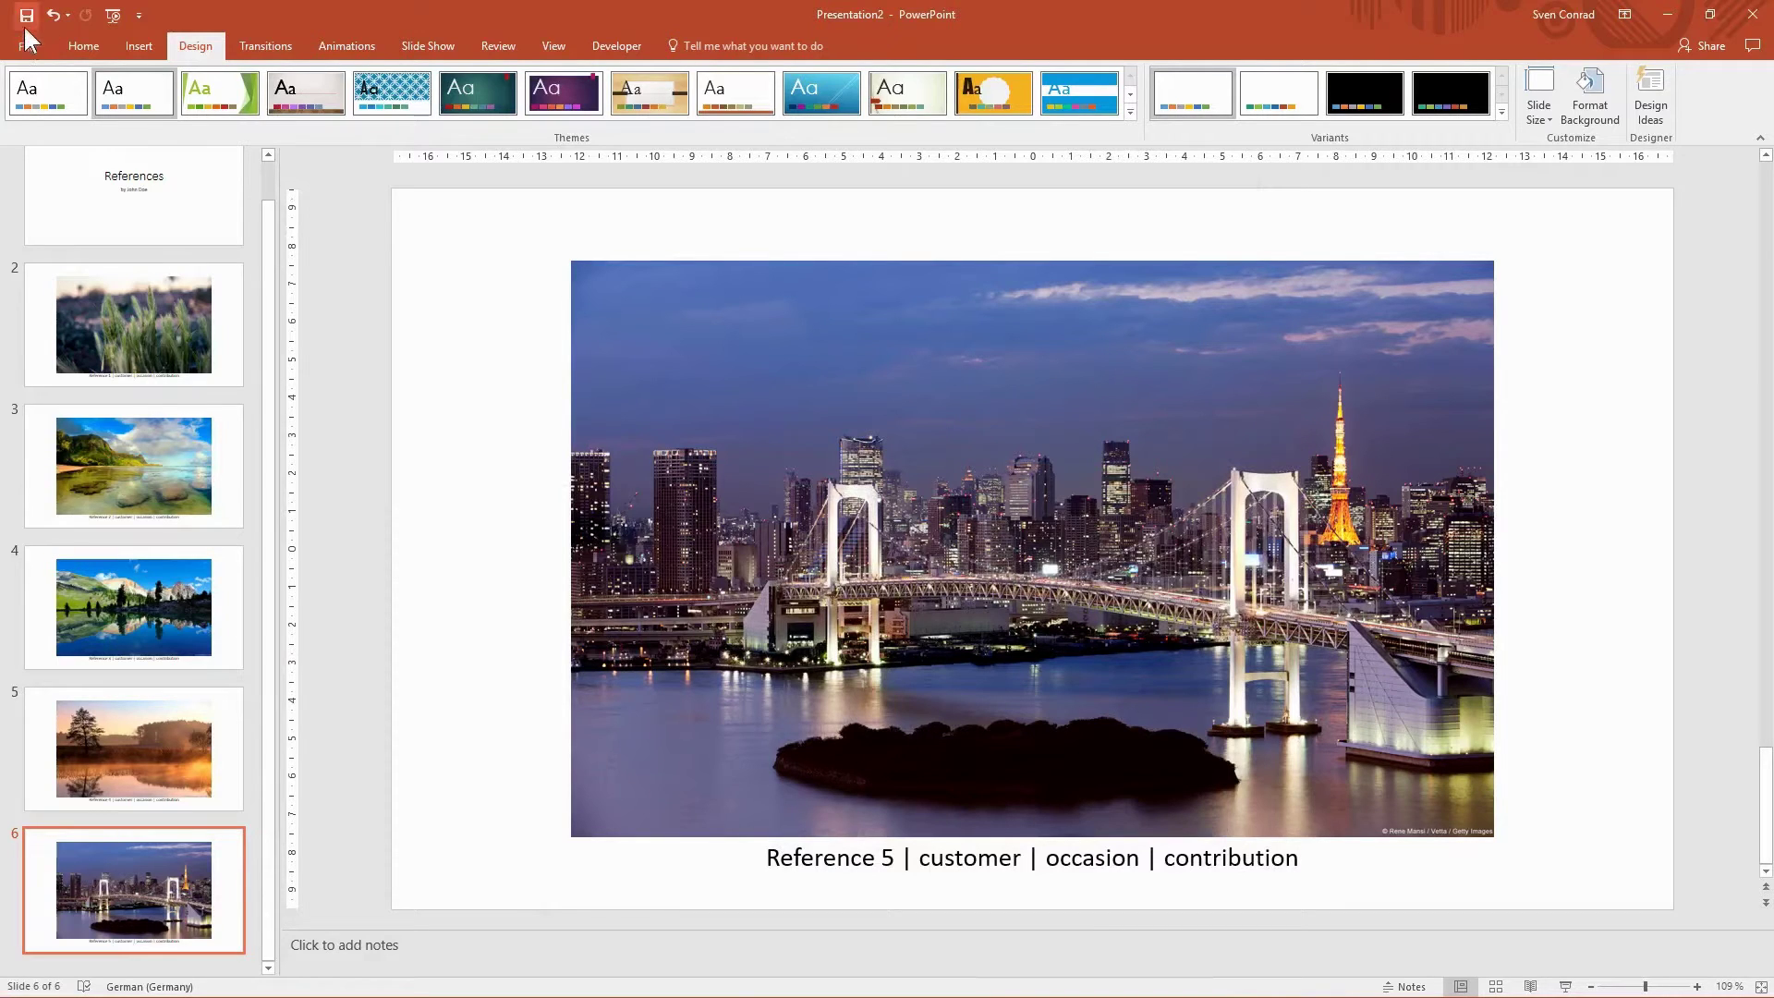
{"action": "left_click", "coordinate": [27, 45]}
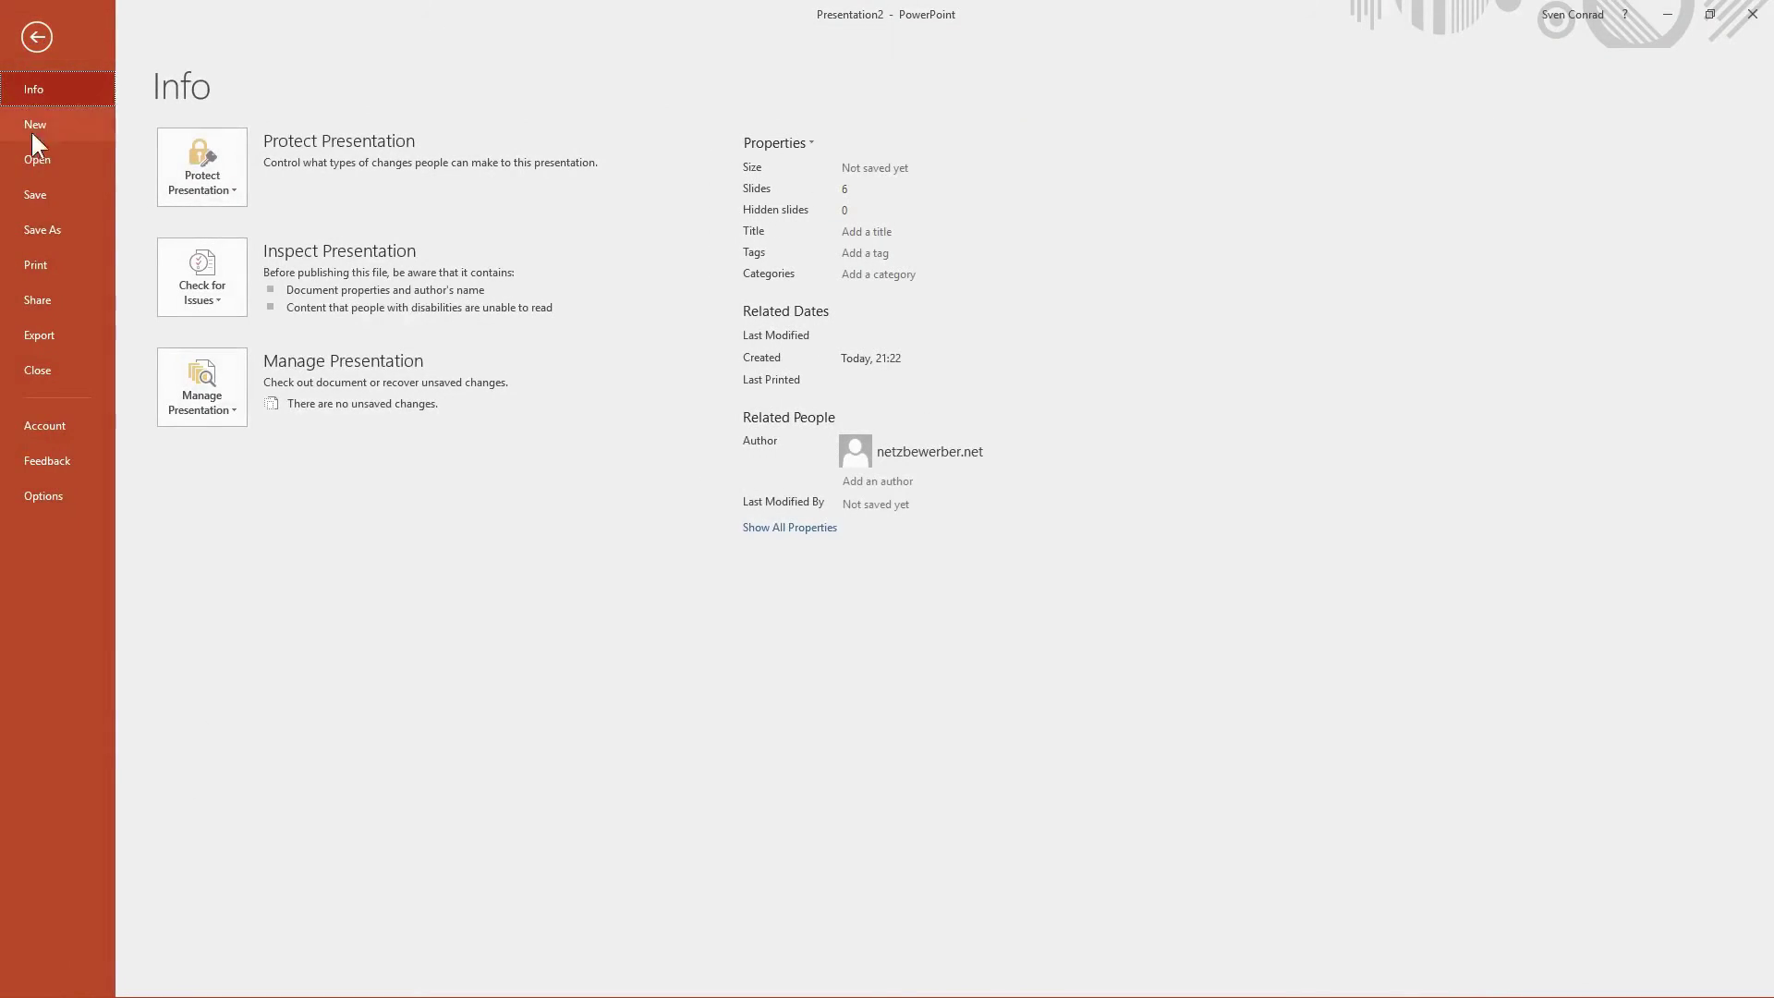
- Save the album in the wallpapers folder as 2016-11-24_References followed by the author's name (.pptx)
{"action": "left_click", "coordinate": [52, 231]}
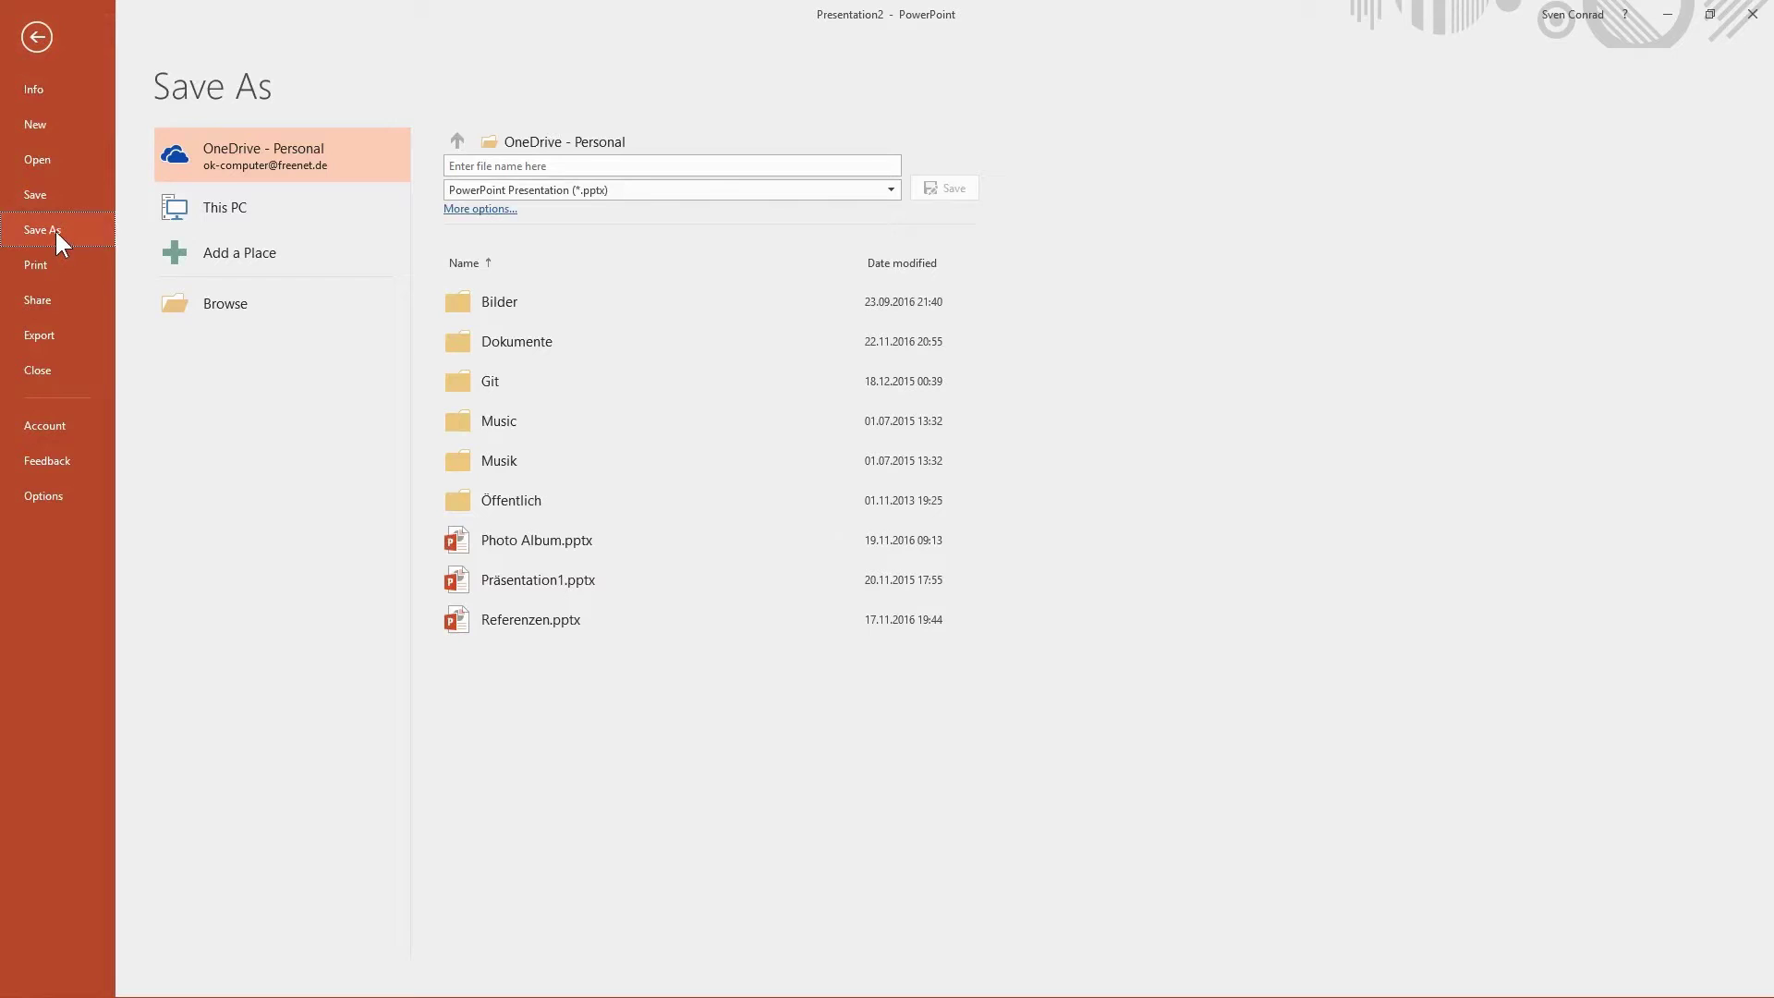
{"action": "left_click", "coordinate": [236, 303]}
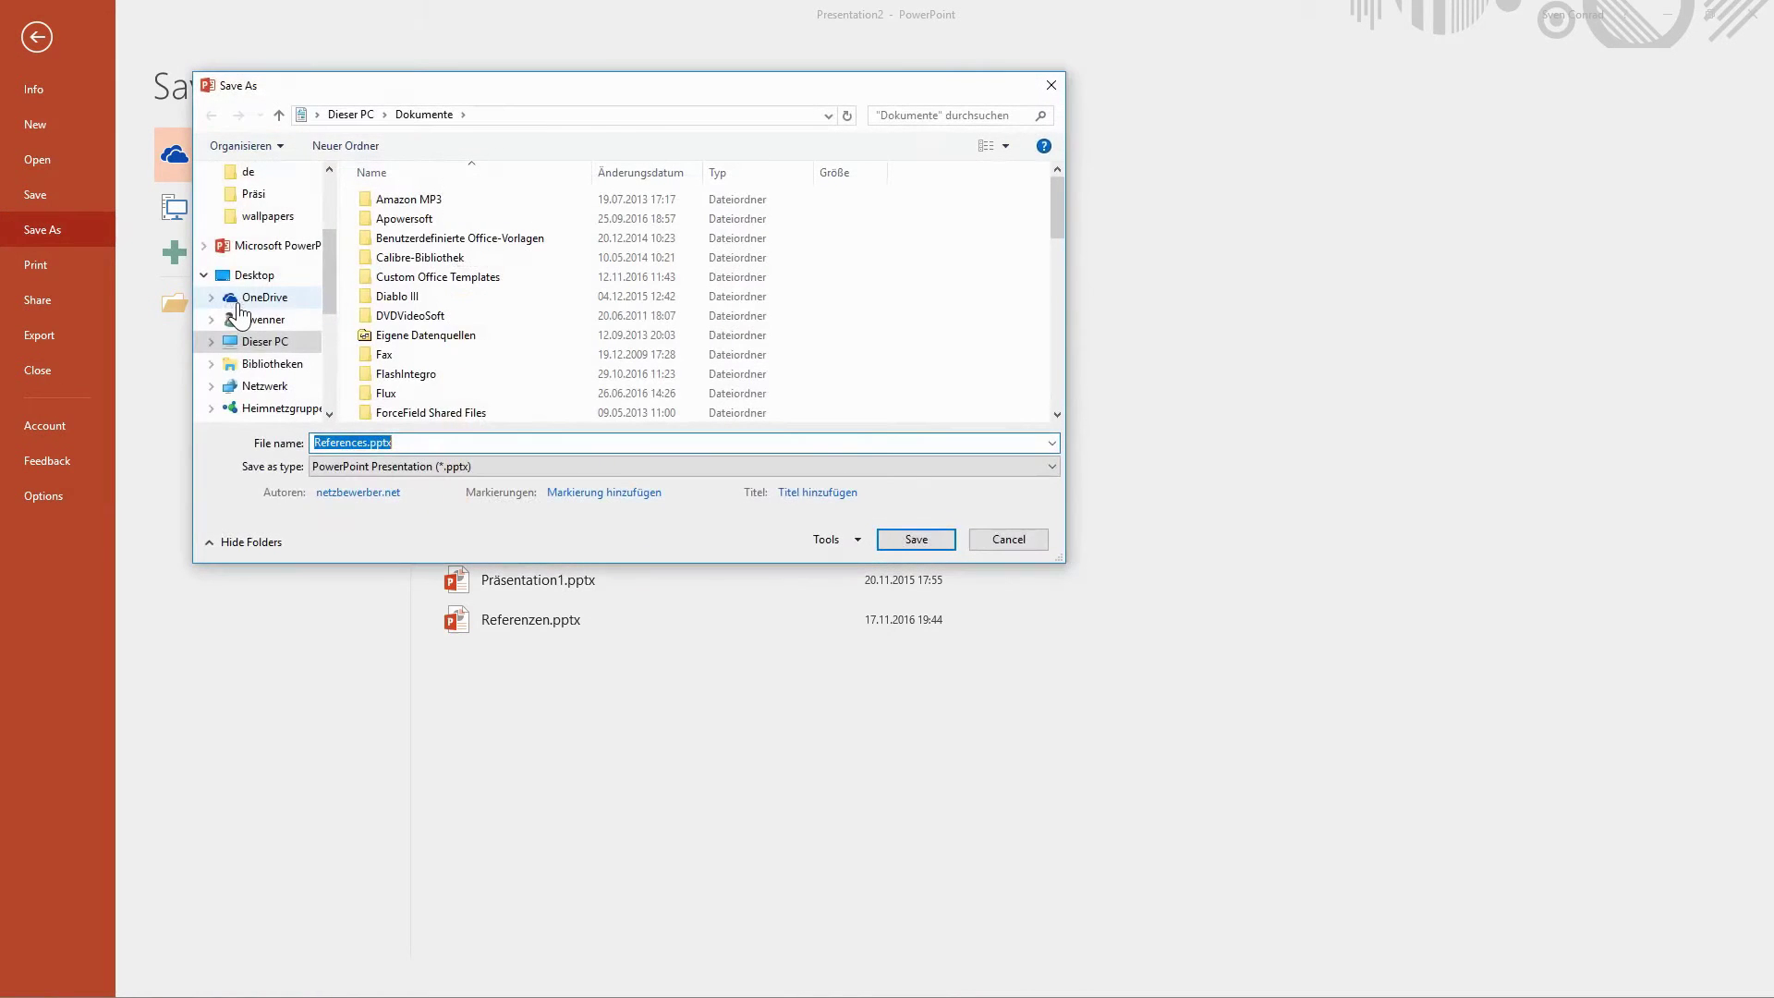
{"action": "left_click", "coordinate": [243, 216]}
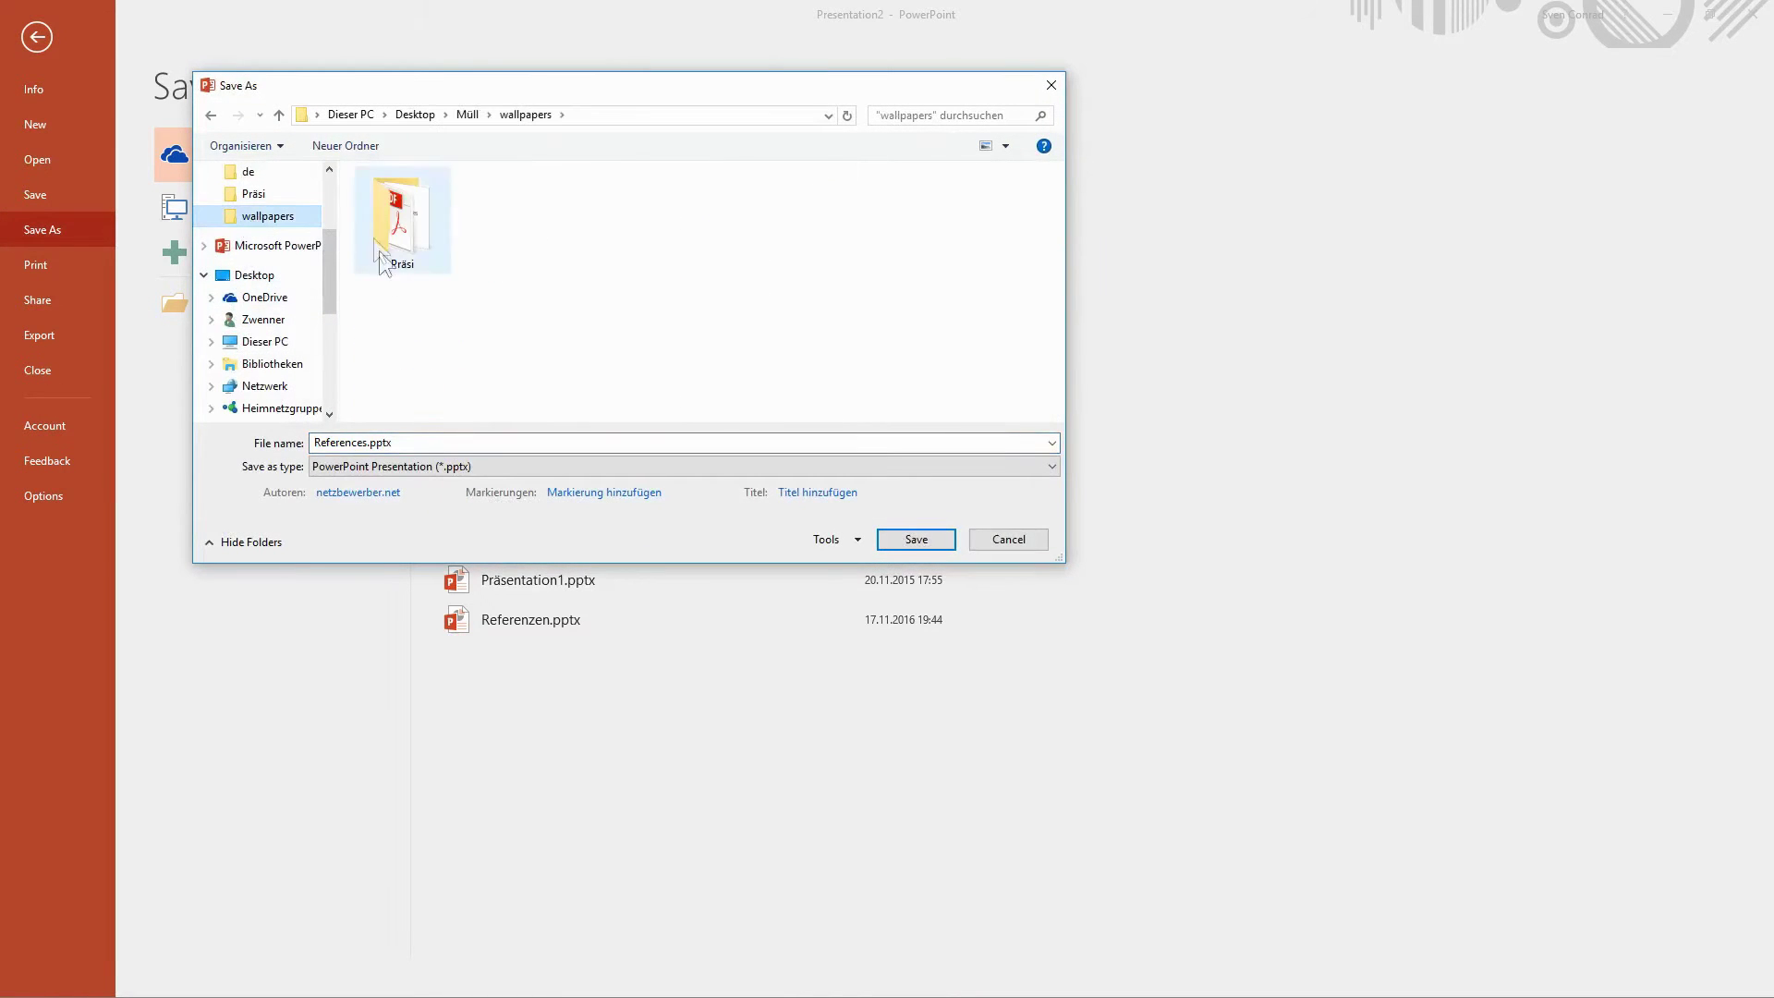
{"action": "left_click", "coordinate": [366, 443]}
{"action": "double_click", "coordinate": [320, 443]}
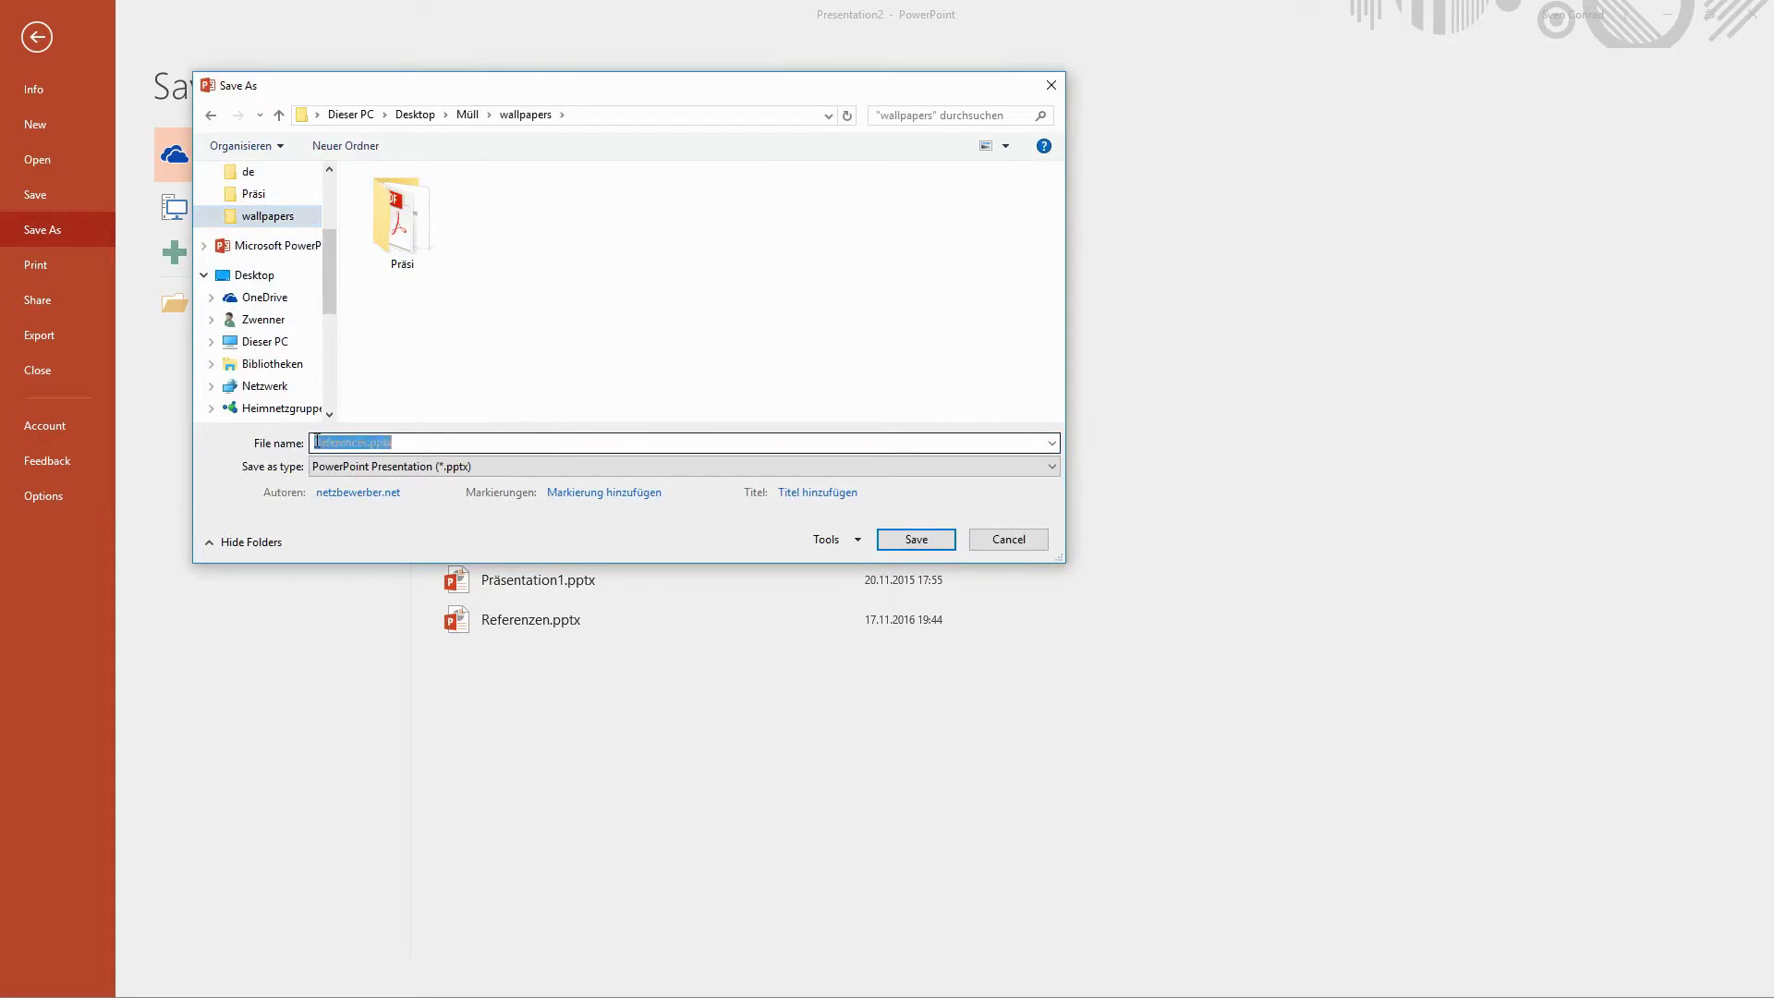
{"action": "left_click", "coordinate": [315, 442]}
{"action": "type", "text": "2016-11-24_"}
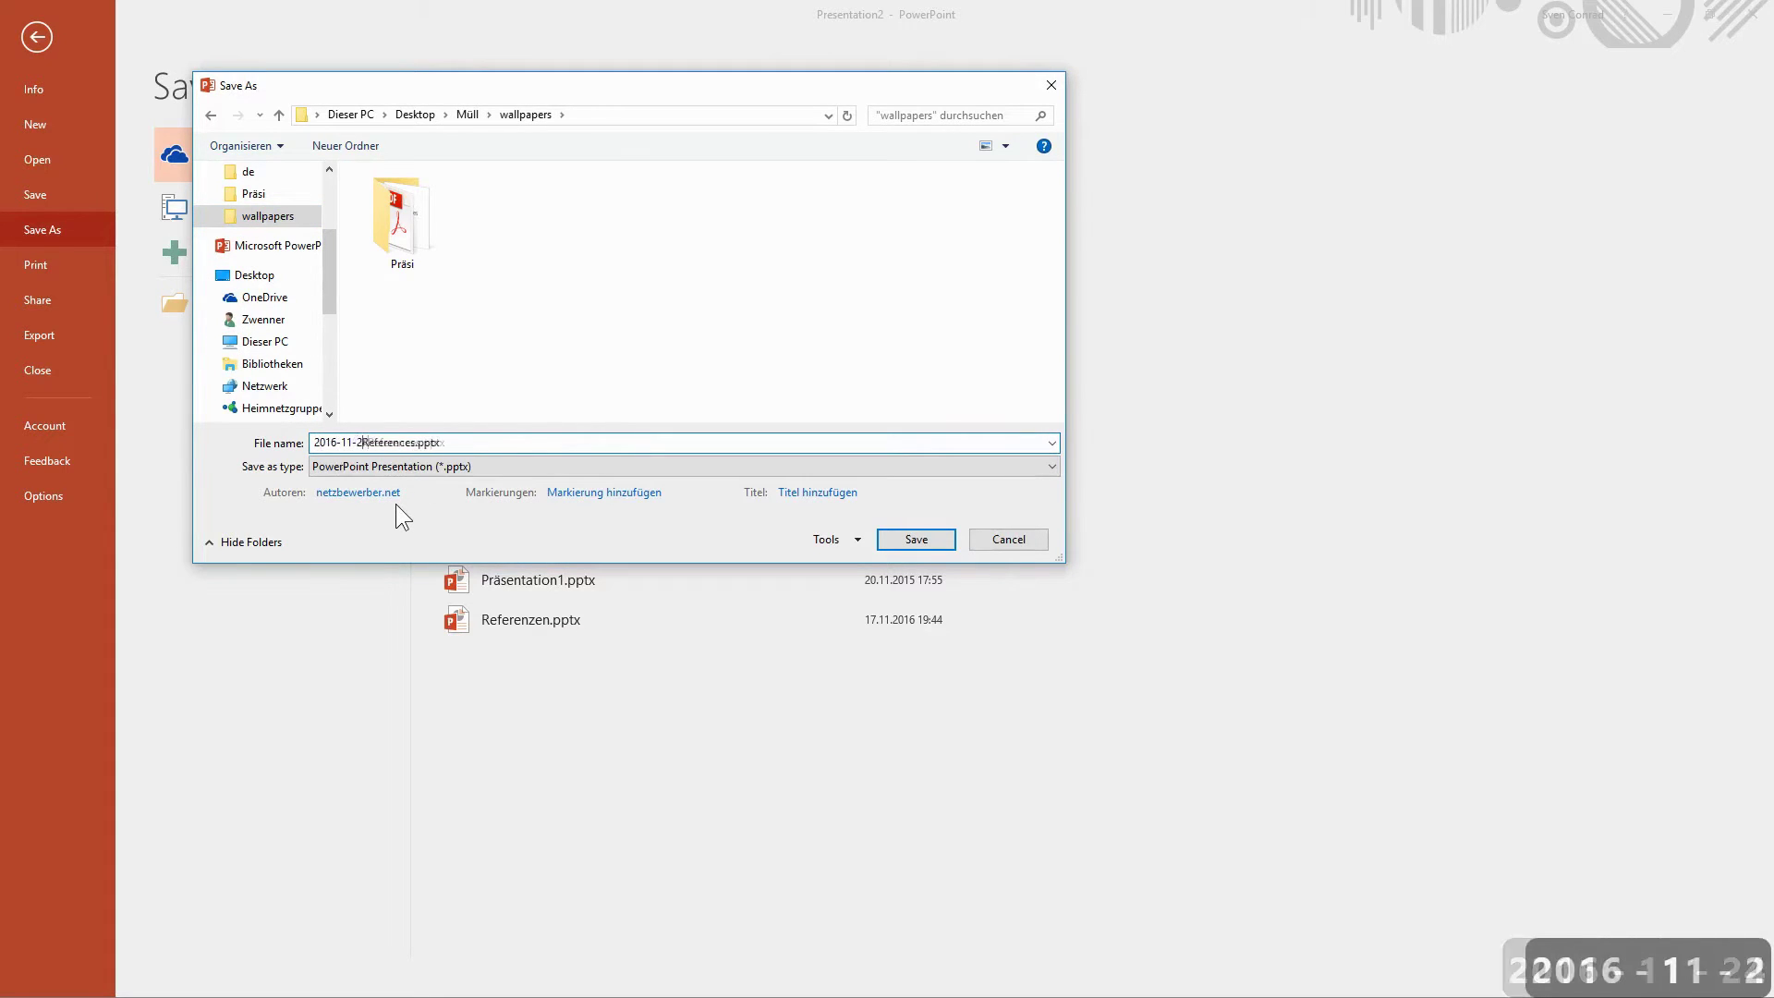
{"action": "key", "text": "Right"}
{"action": "key", "text": "Right"}
{"action": "key", "text": "Right"}
{"action": "key", "text": "Right"}
{"action": "key", "text": "Right"}
{"action": "key", "text": "Right"}
{"action": "key", "text": "Right"}
{"action": "key", "text": "Right"}
{"action": "key", "text": "Right"}
{"action": "key", "text": "Right"}
{"action": "type", "text": "_Doe_John"}
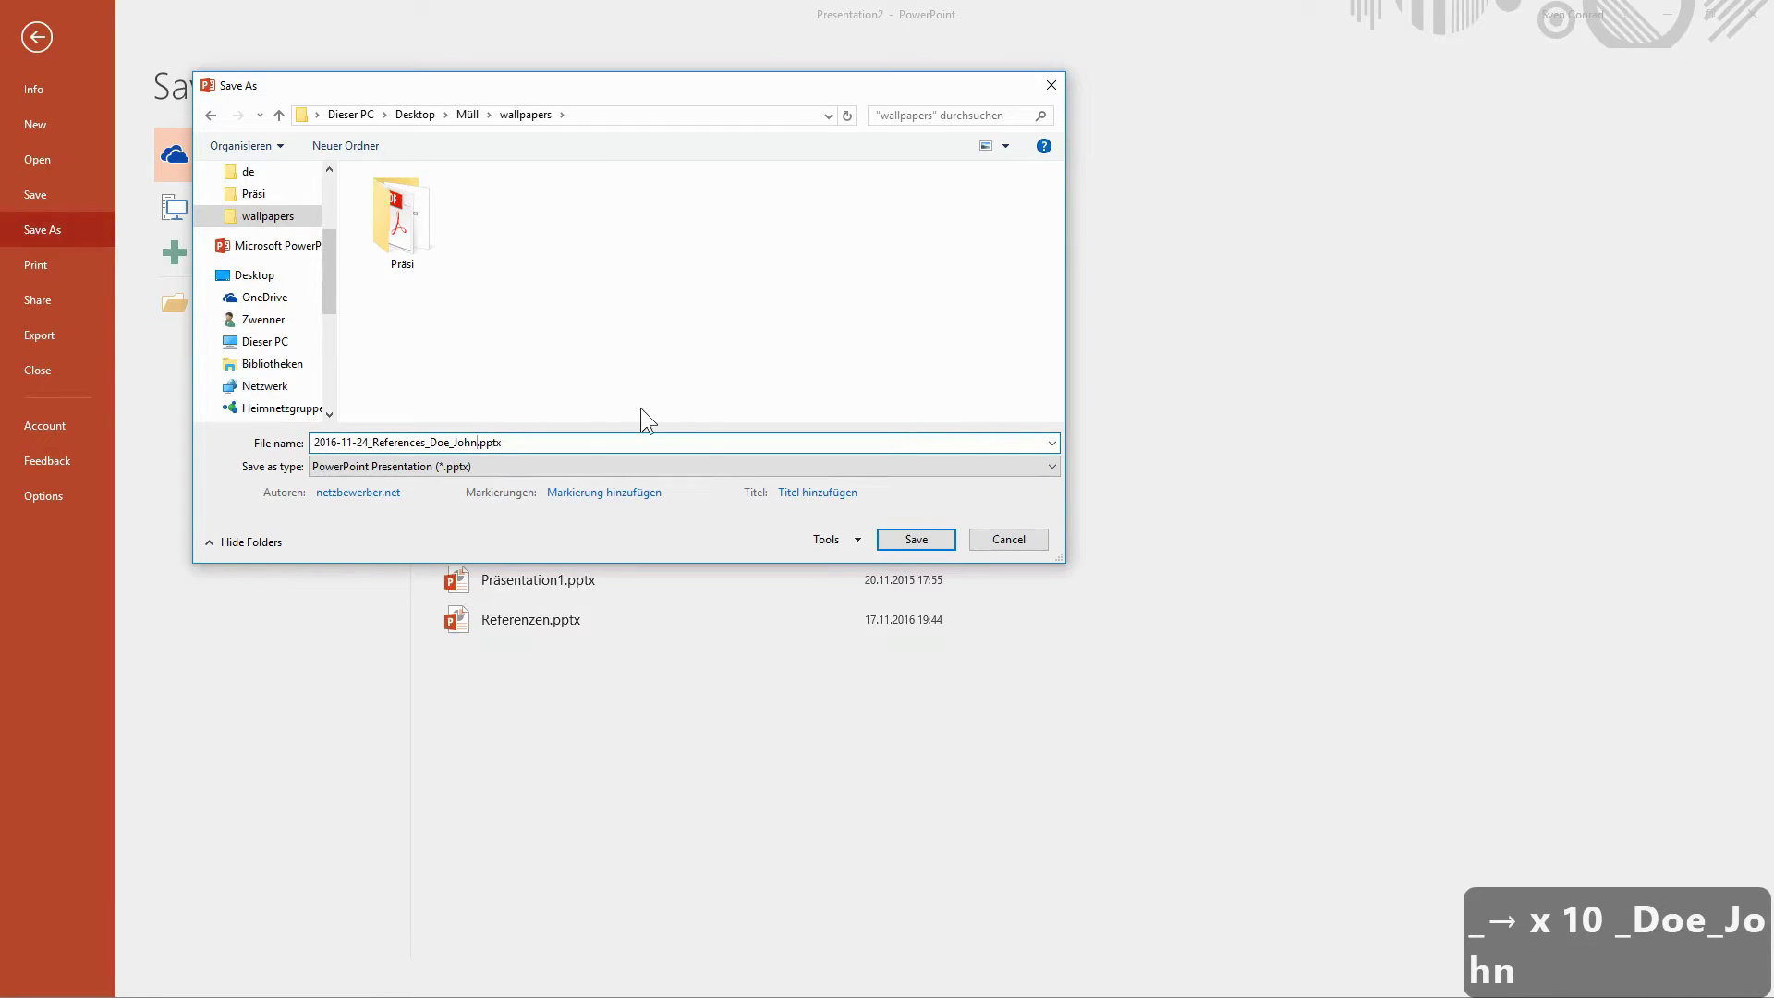
{"action": "left_click", "coordinate": [915, 538]}
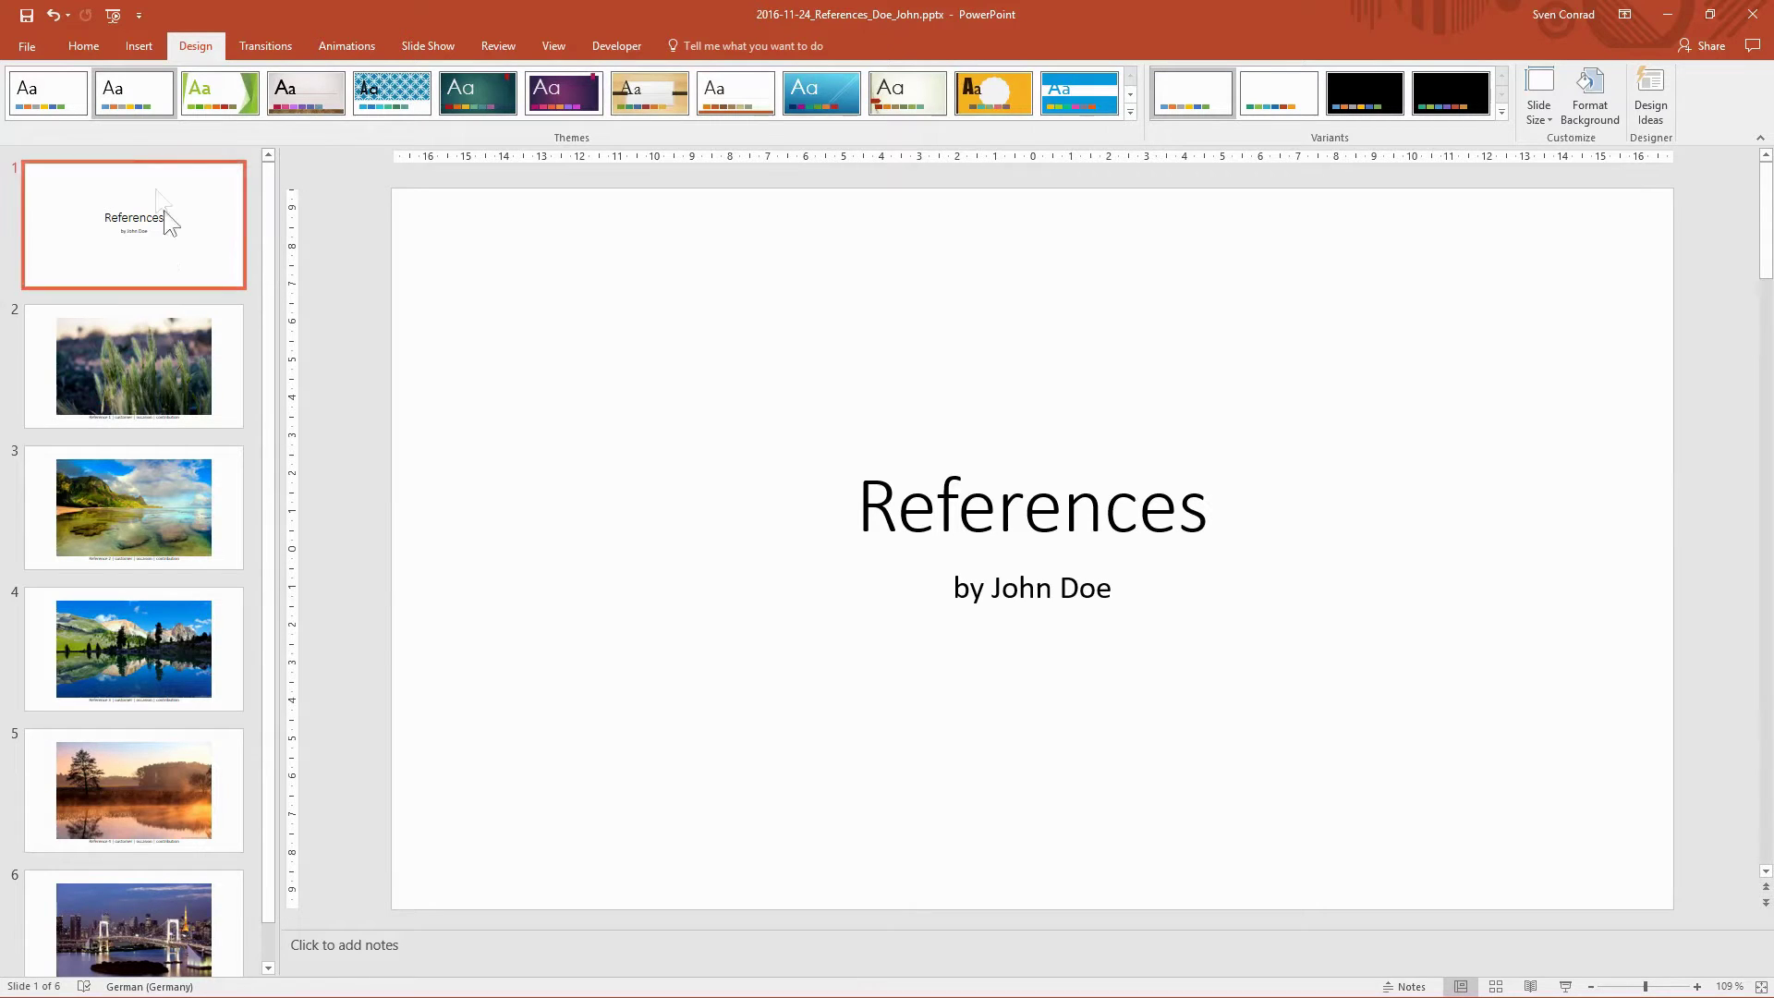
- Start the PDF export of the album, move the publish dialog aside and switch to the wallpapers folder
{"action": "left_click", "coordinate": [41, 50]}
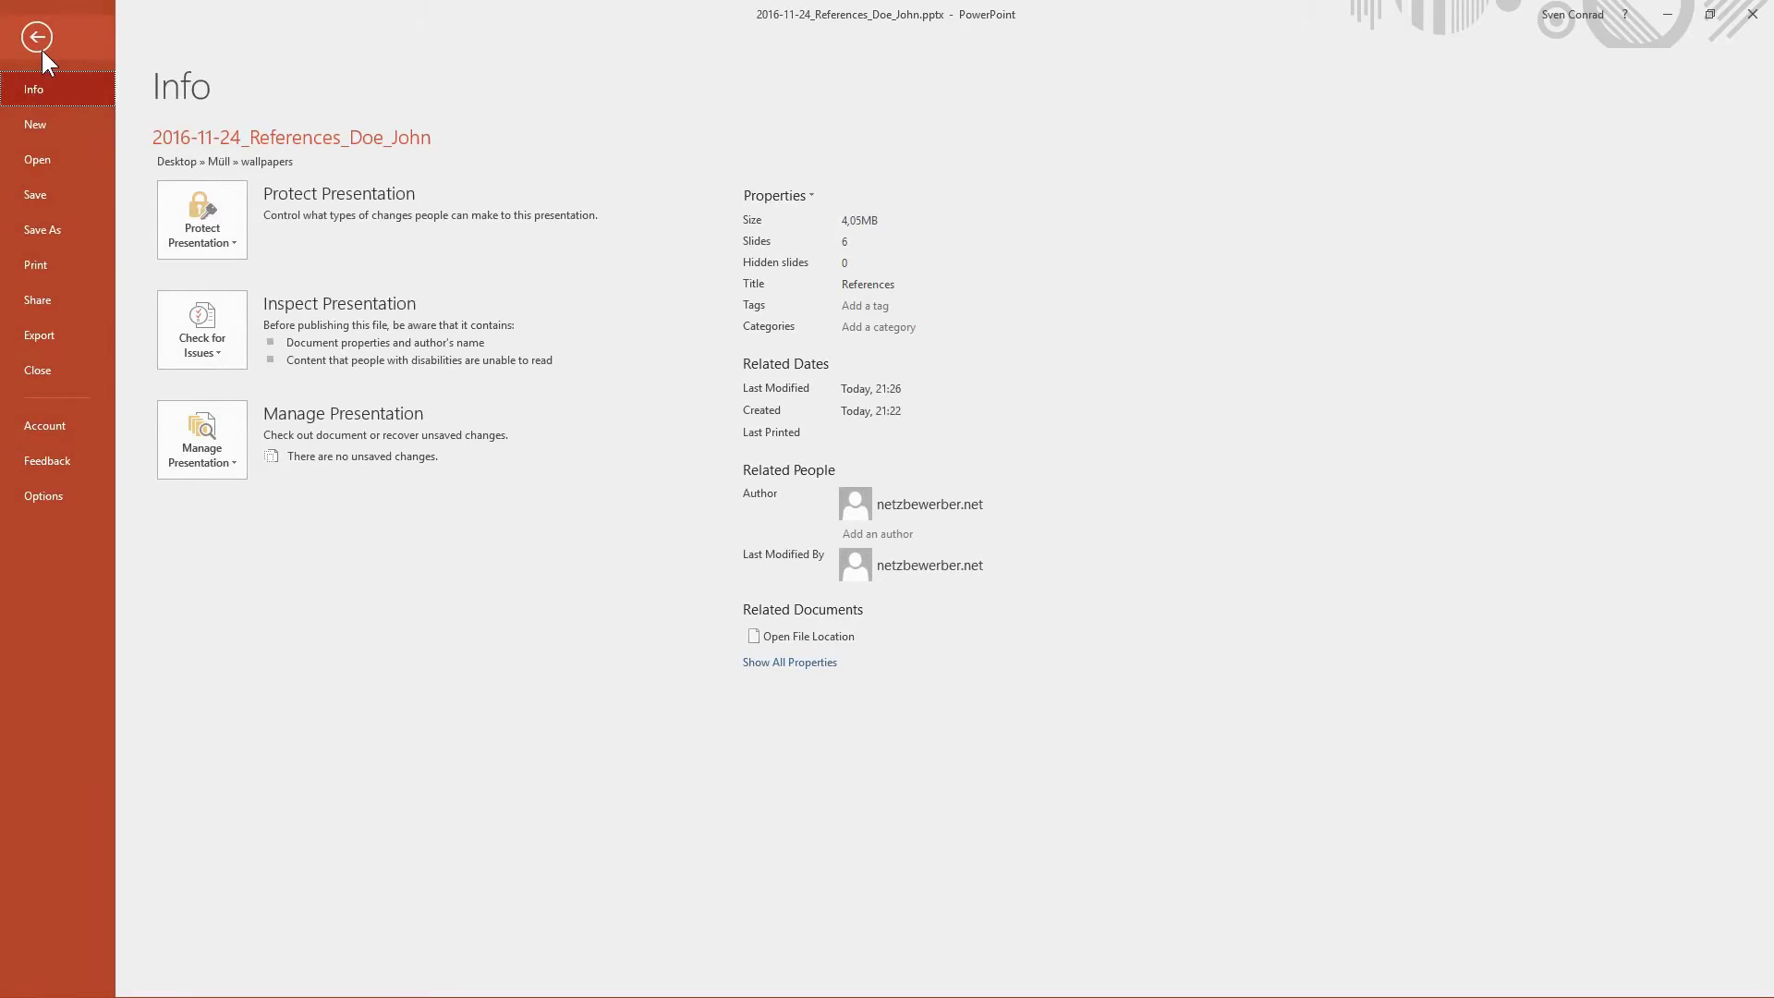
{"action": "left_click", "coordinate": [41, 335]}
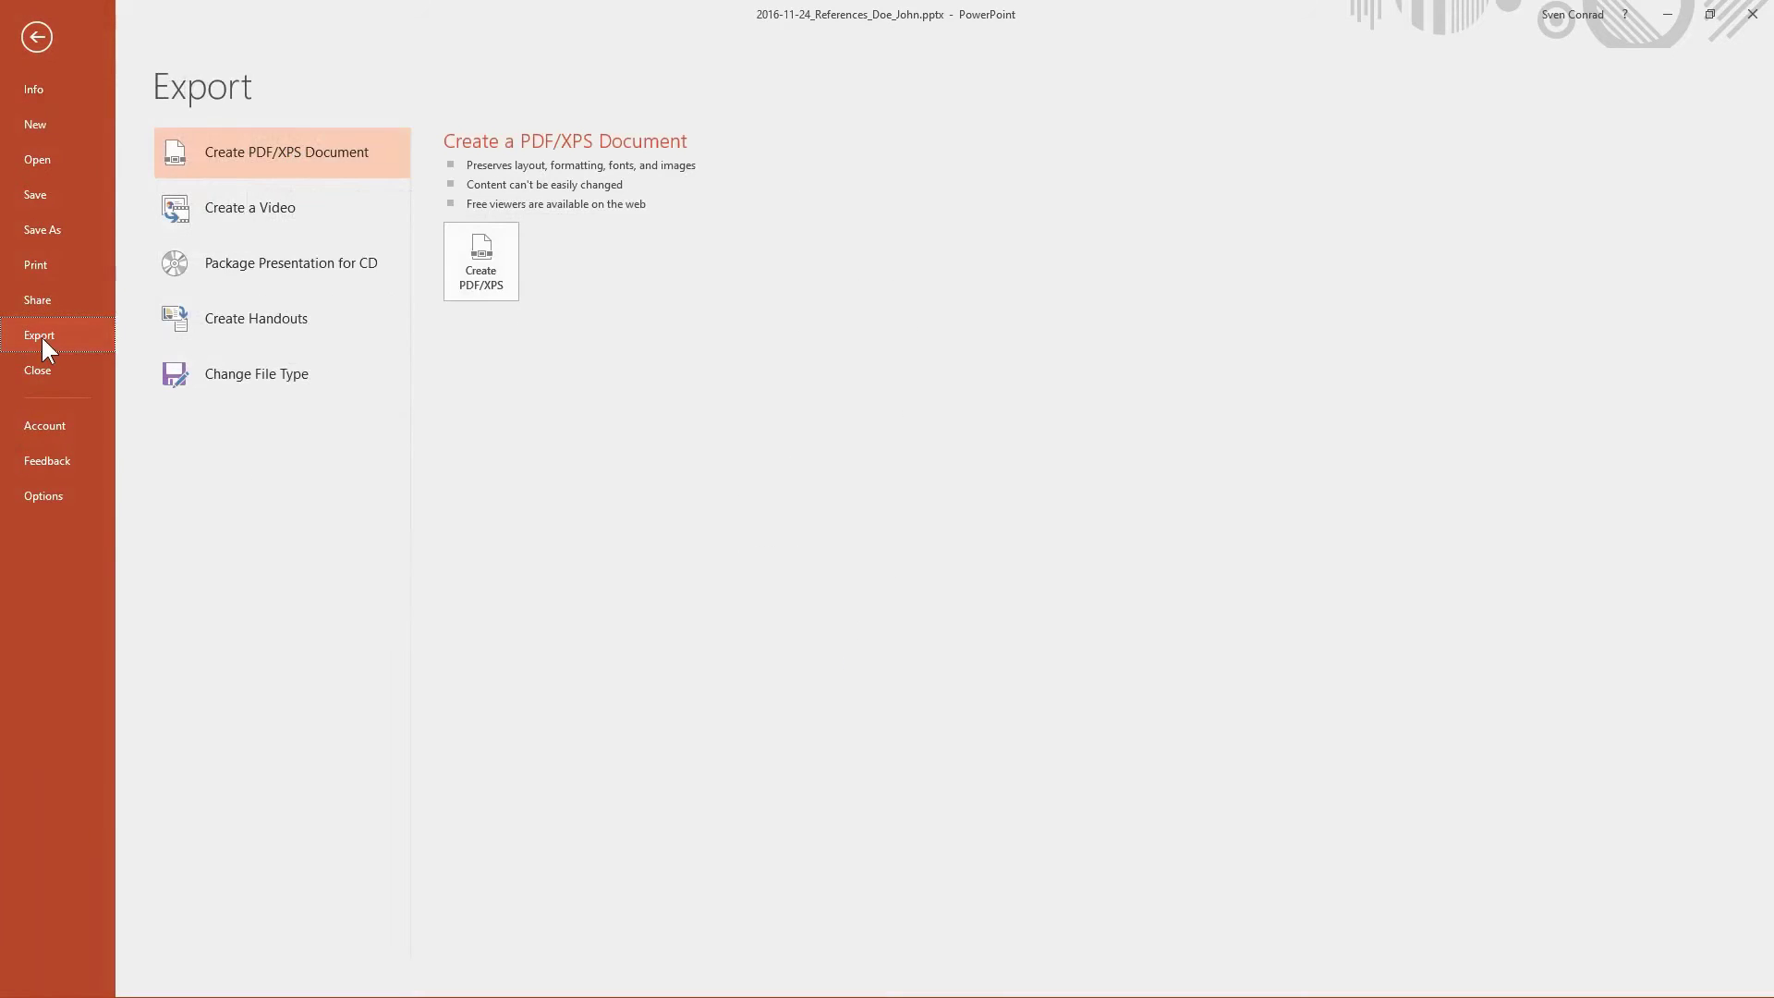
{"action": "left_click", "coordinate": [497, 285]}
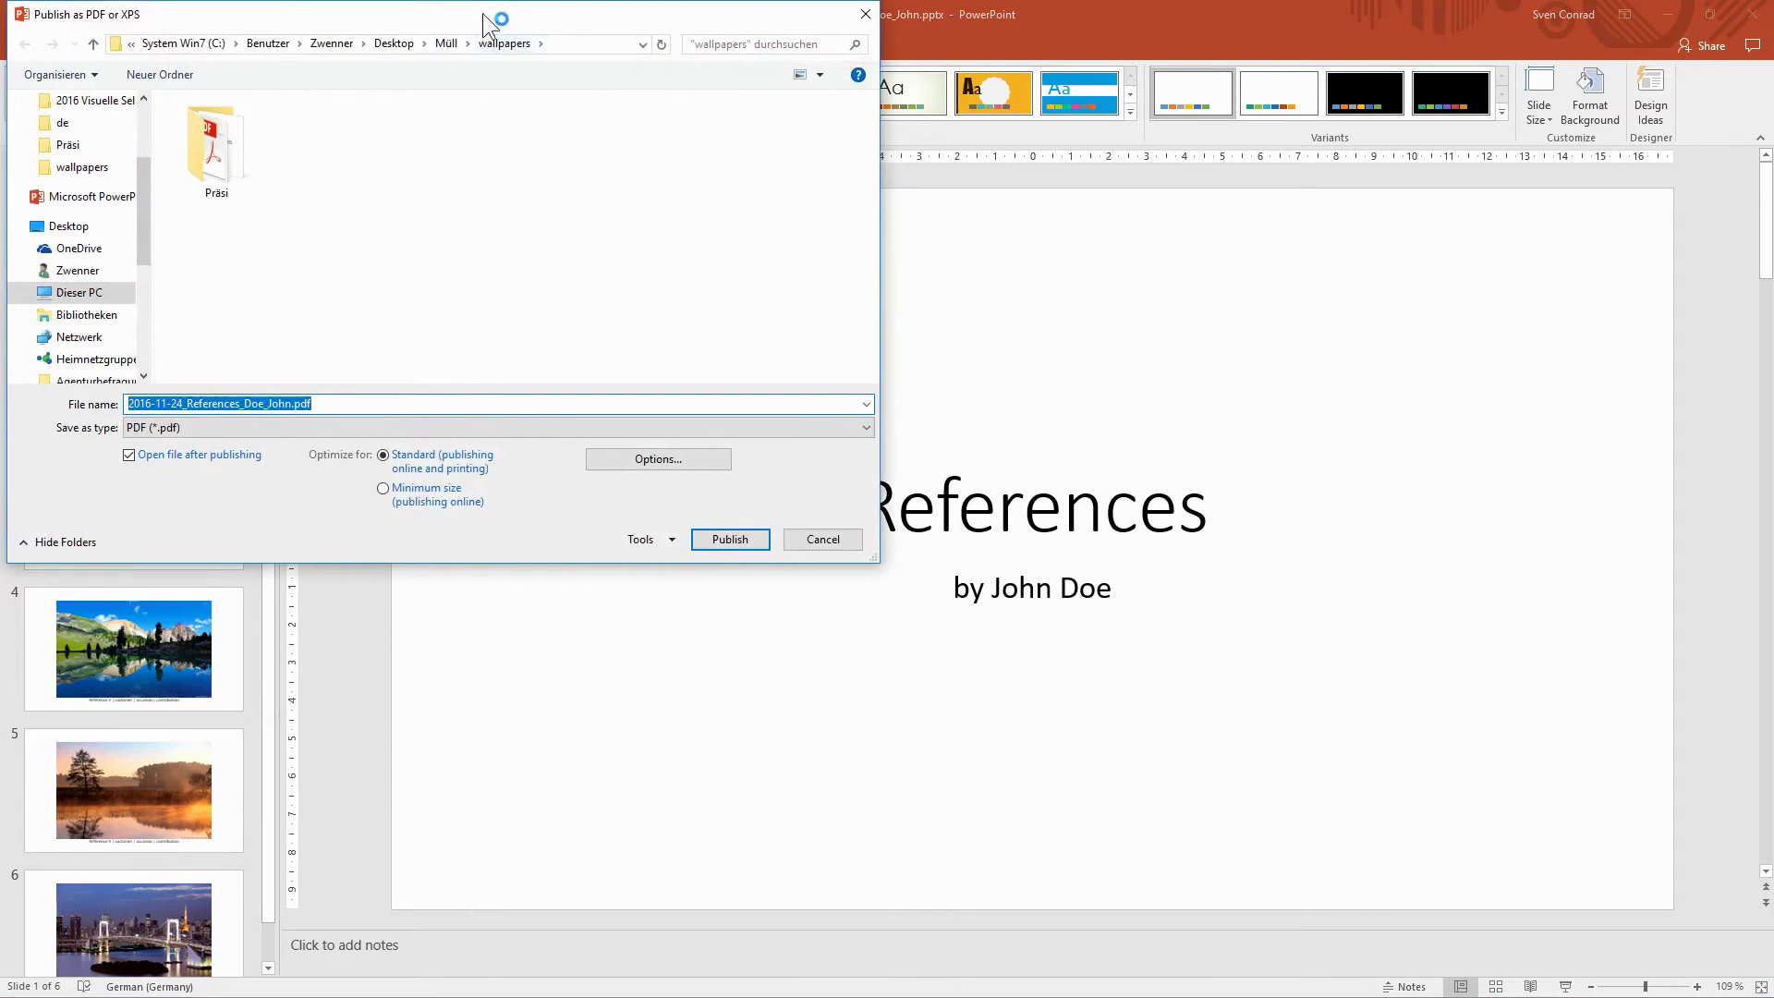
{"action": "left_click_drag", "start_coordinate": [486, 19], "coordinate": [599, 90]}
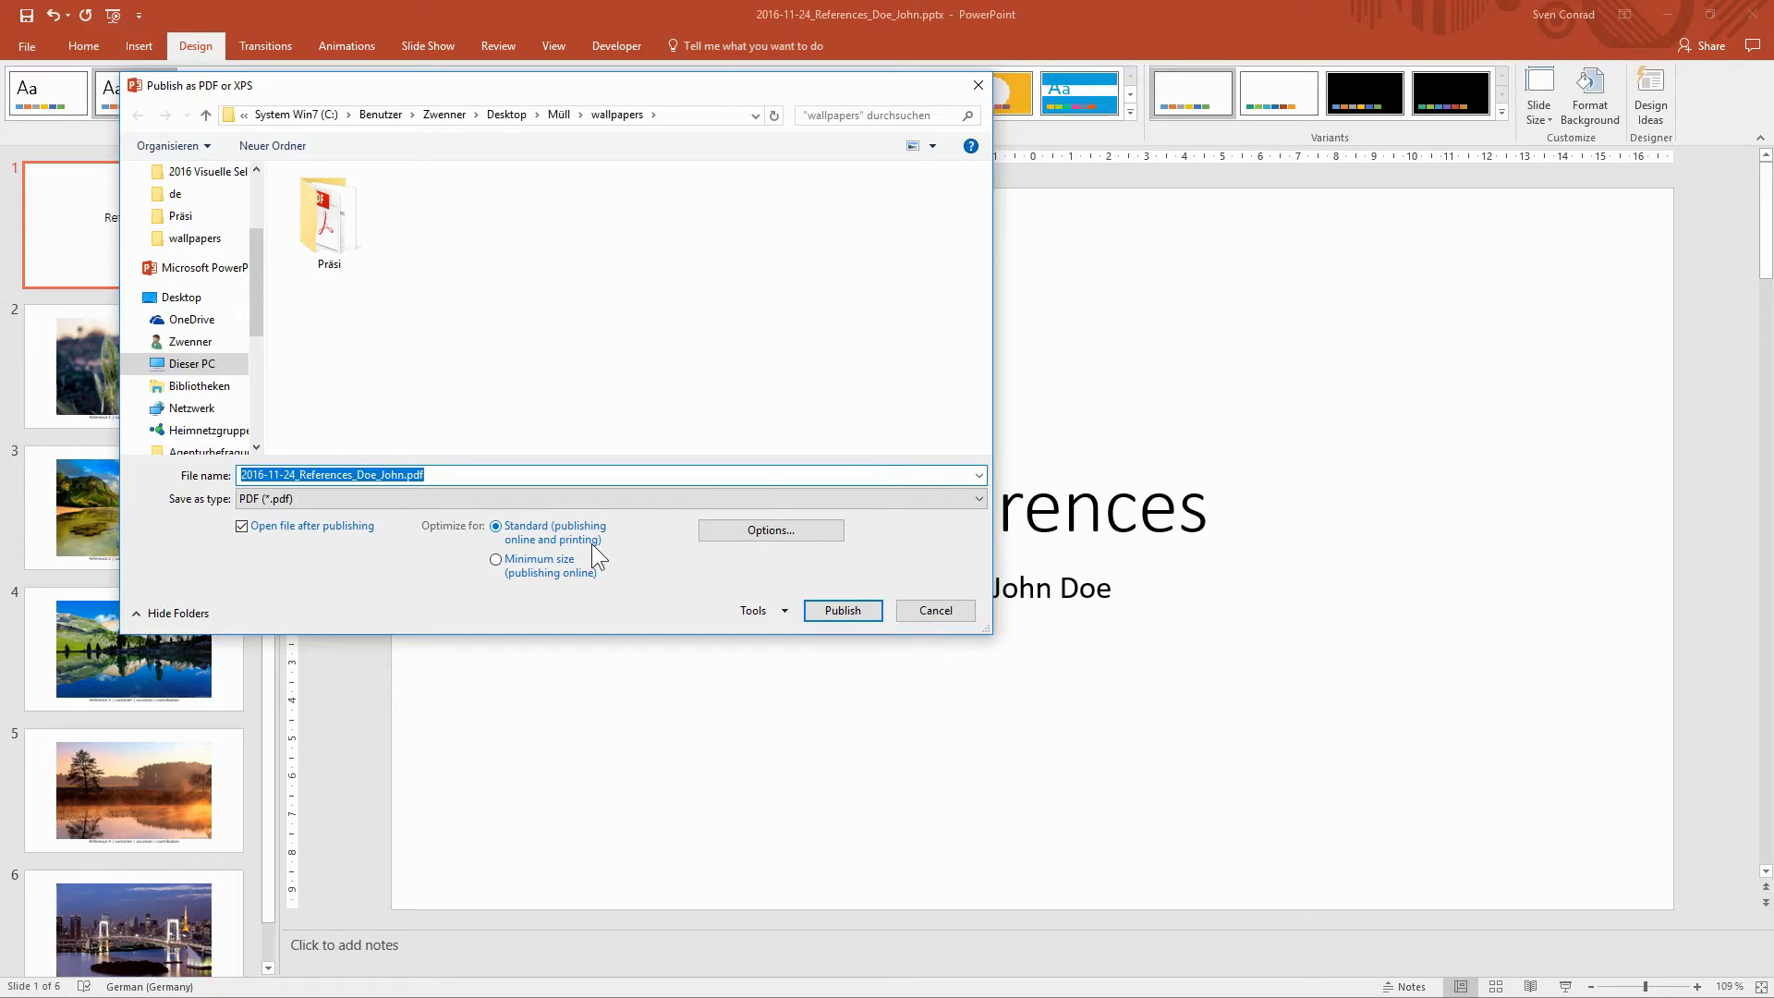
{"action": "key", "text": "alt+Tab"}
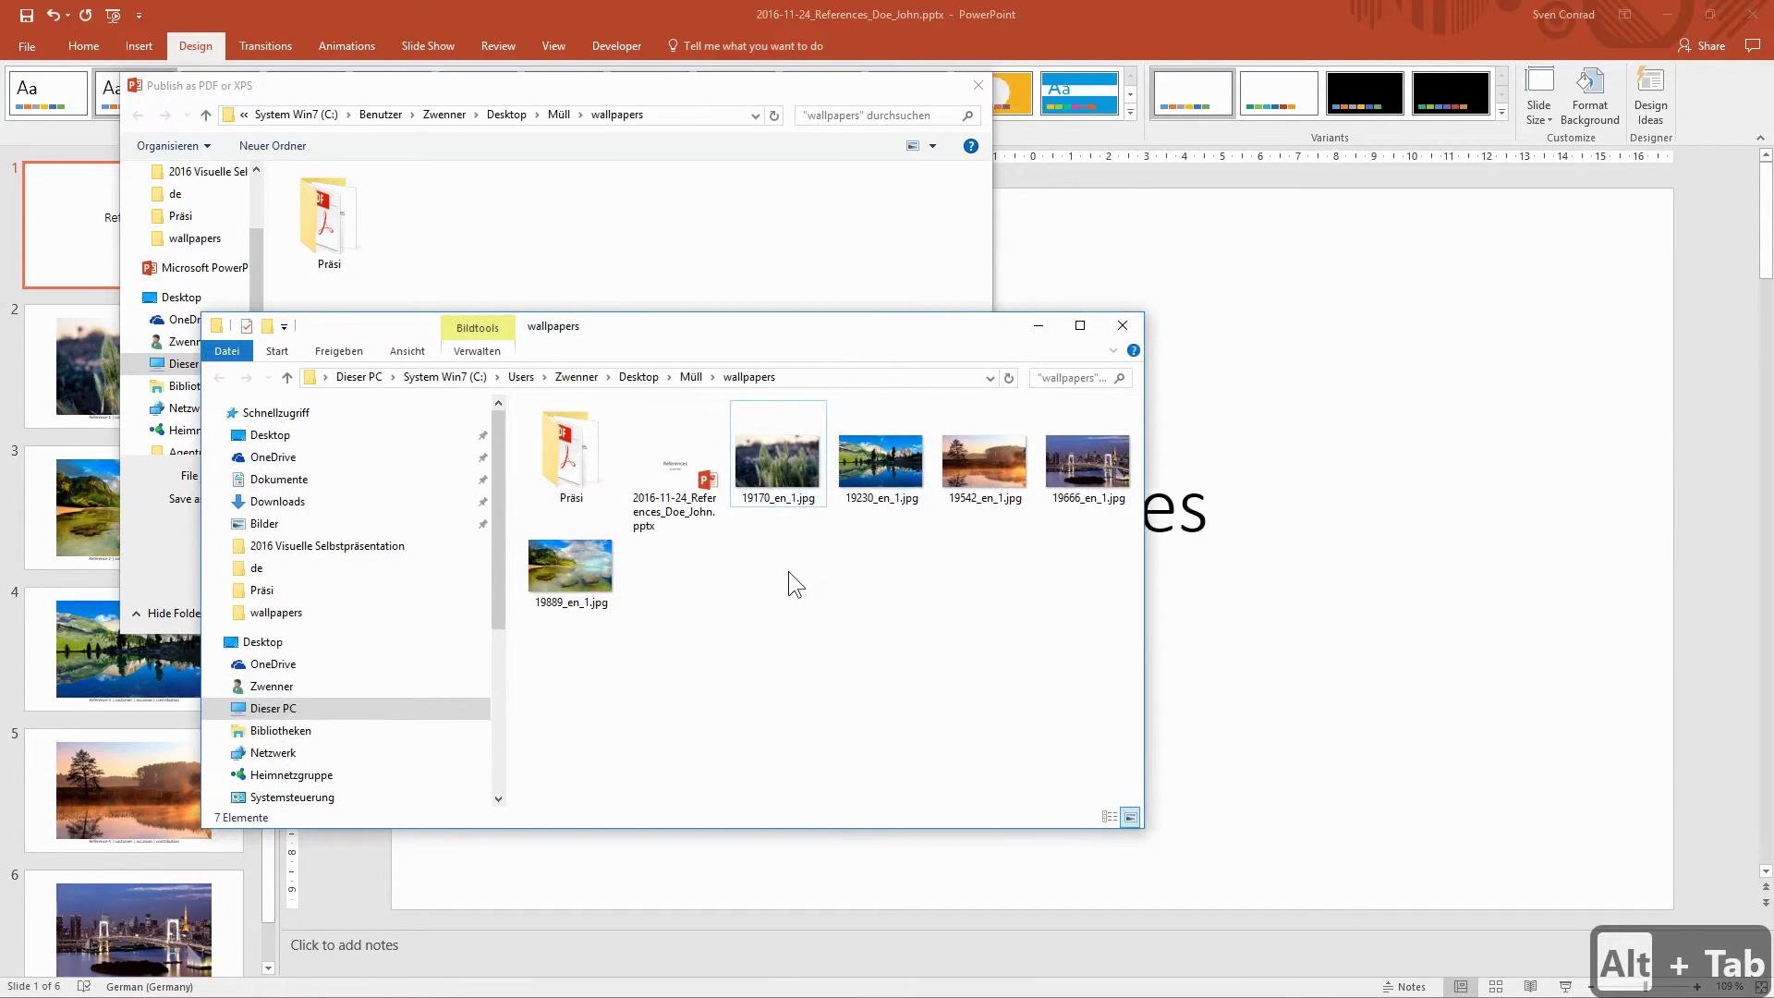
- Compare the five JPGs' combined size with the 4,05 MB presentation, then minimize the wallpapers window
{"action": "left_click_drag", "start_coordinate": [789, 572], "coordinate": [1085, 429]}
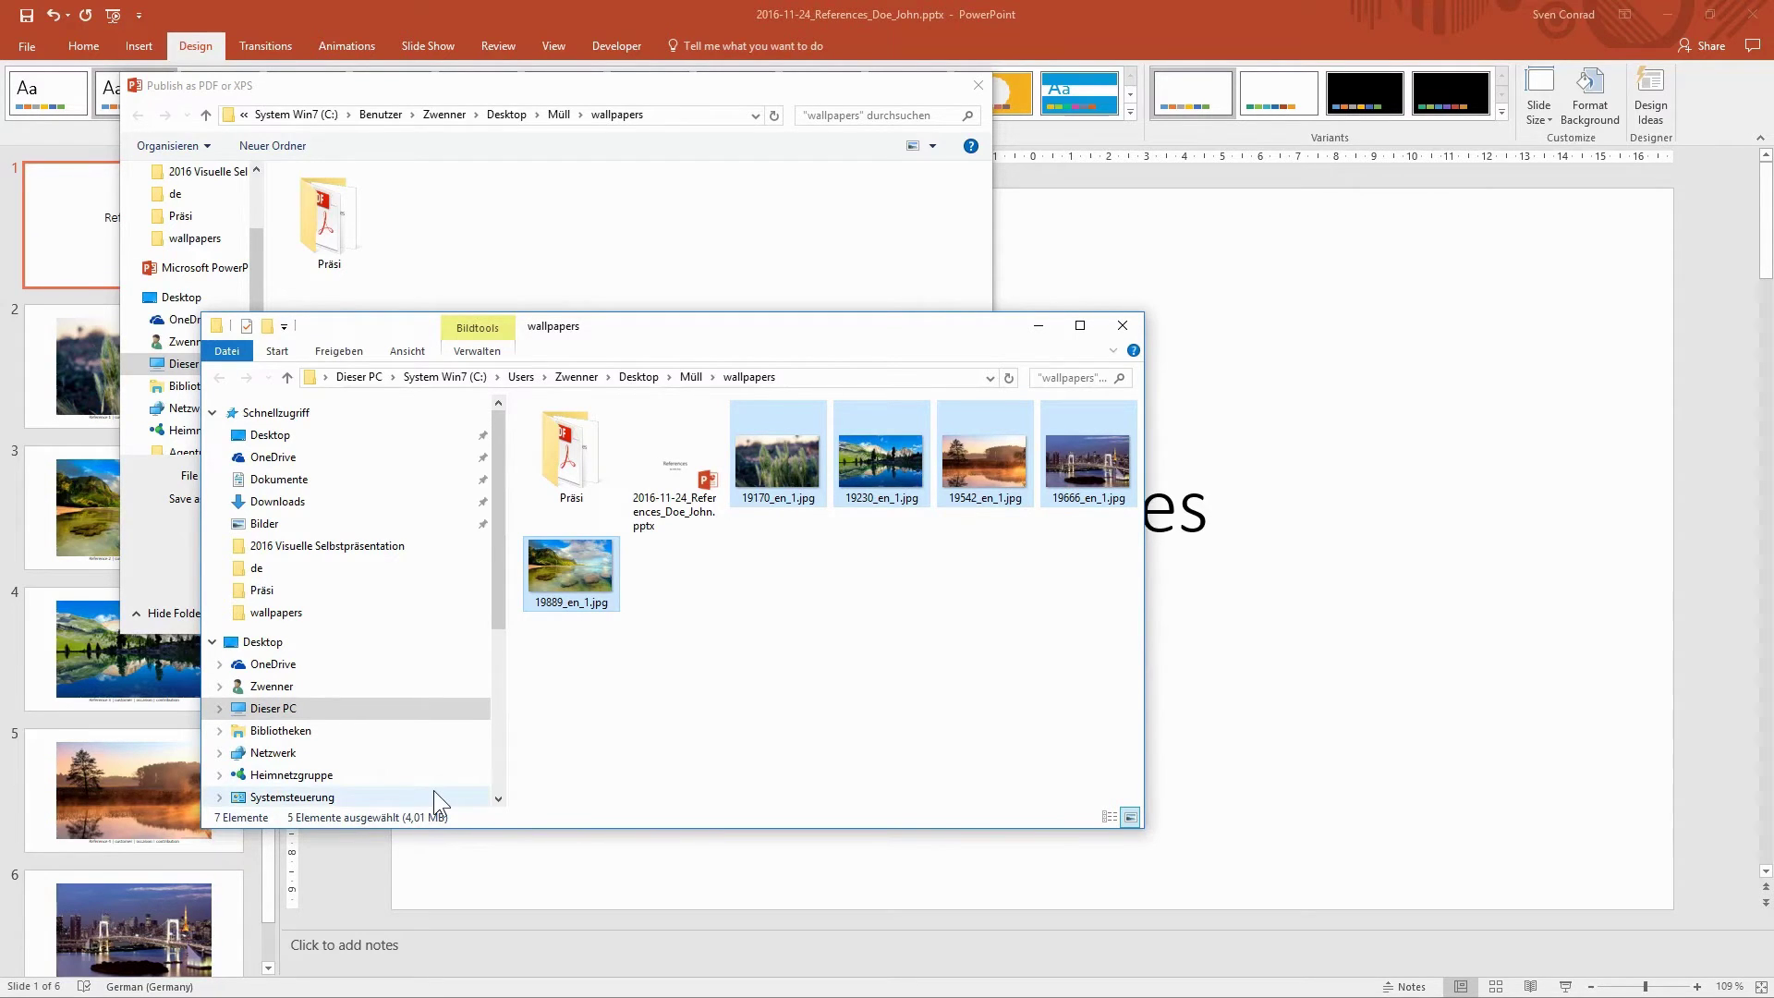
{"action": "left_click", "coordinate": [734, 637]}
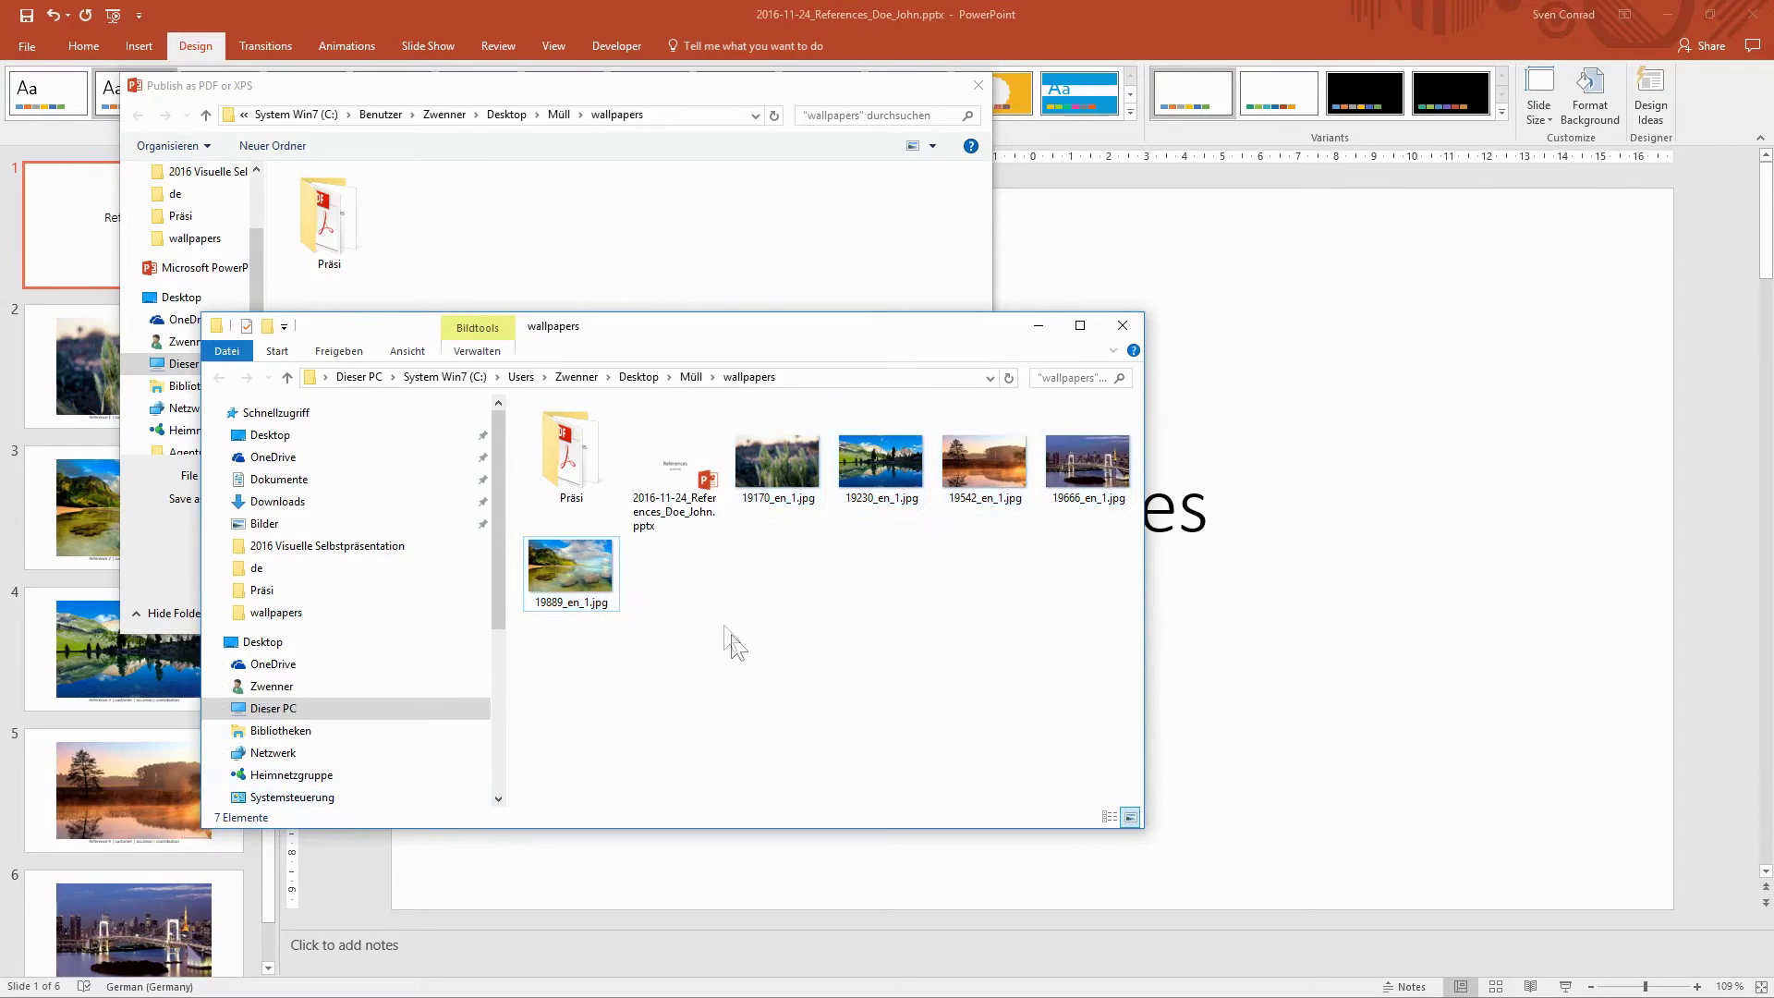
{"action": "left_click", "coordinate": [688, 500]}
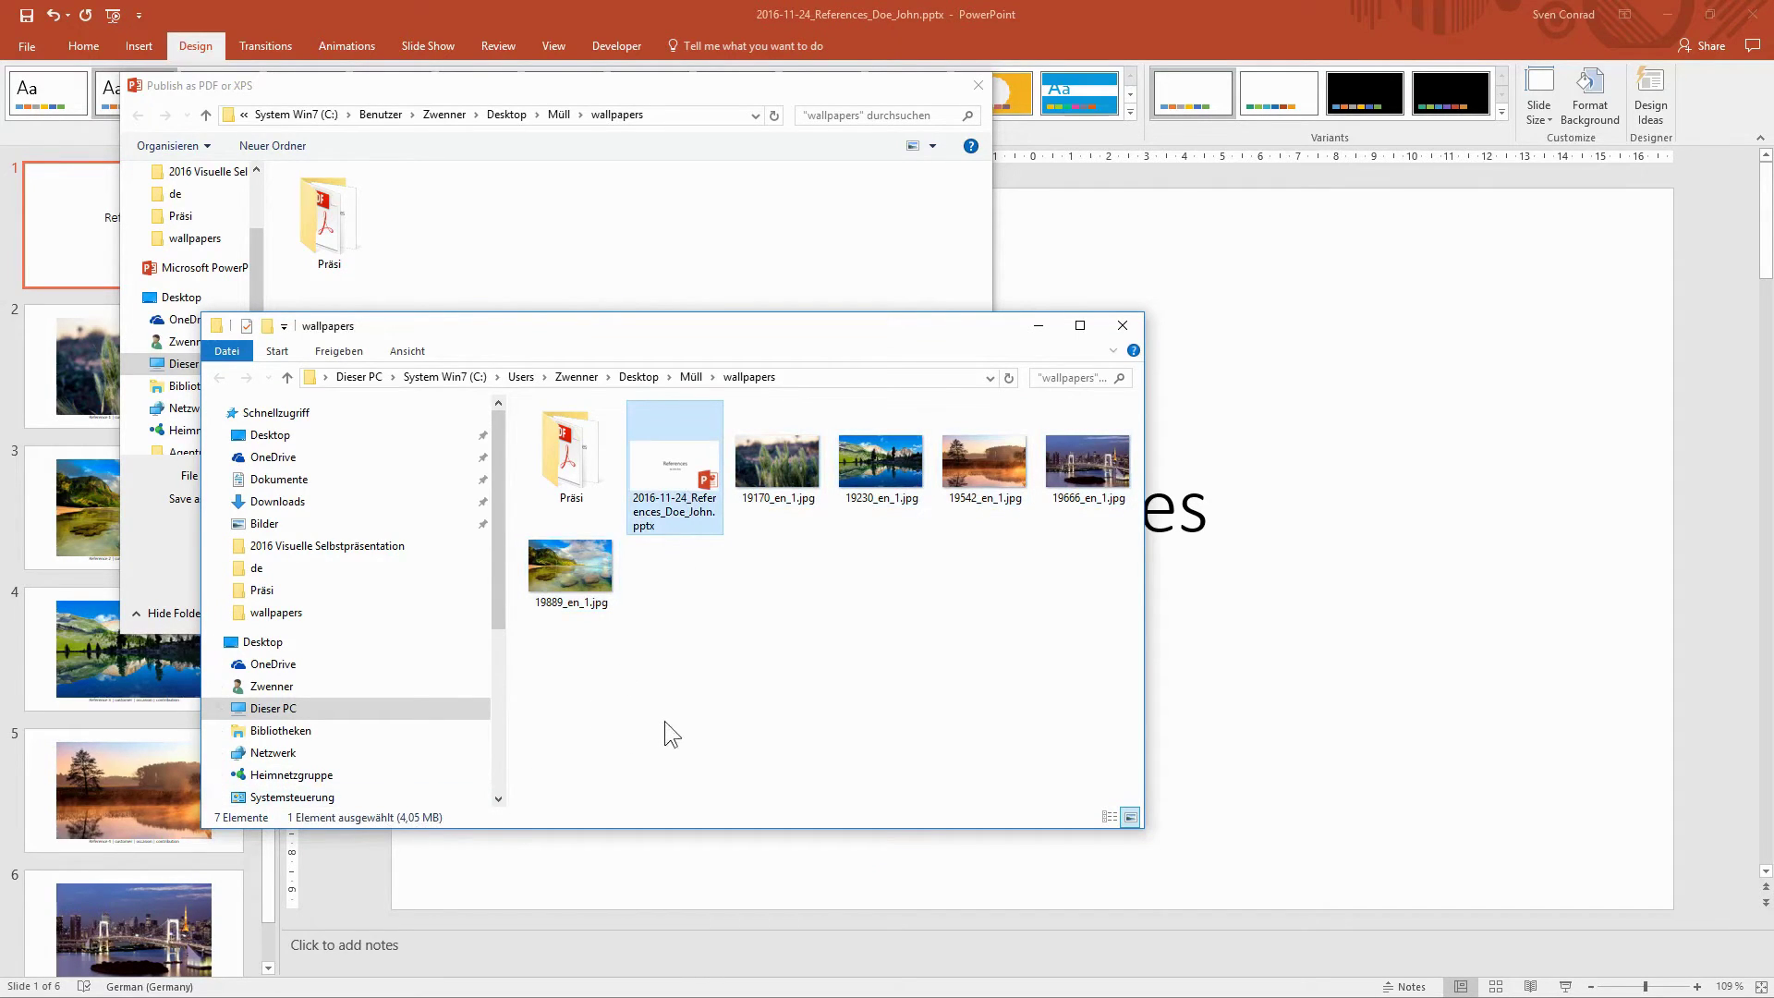
{"action": "left_click", "coordinate": [1039, 326]}
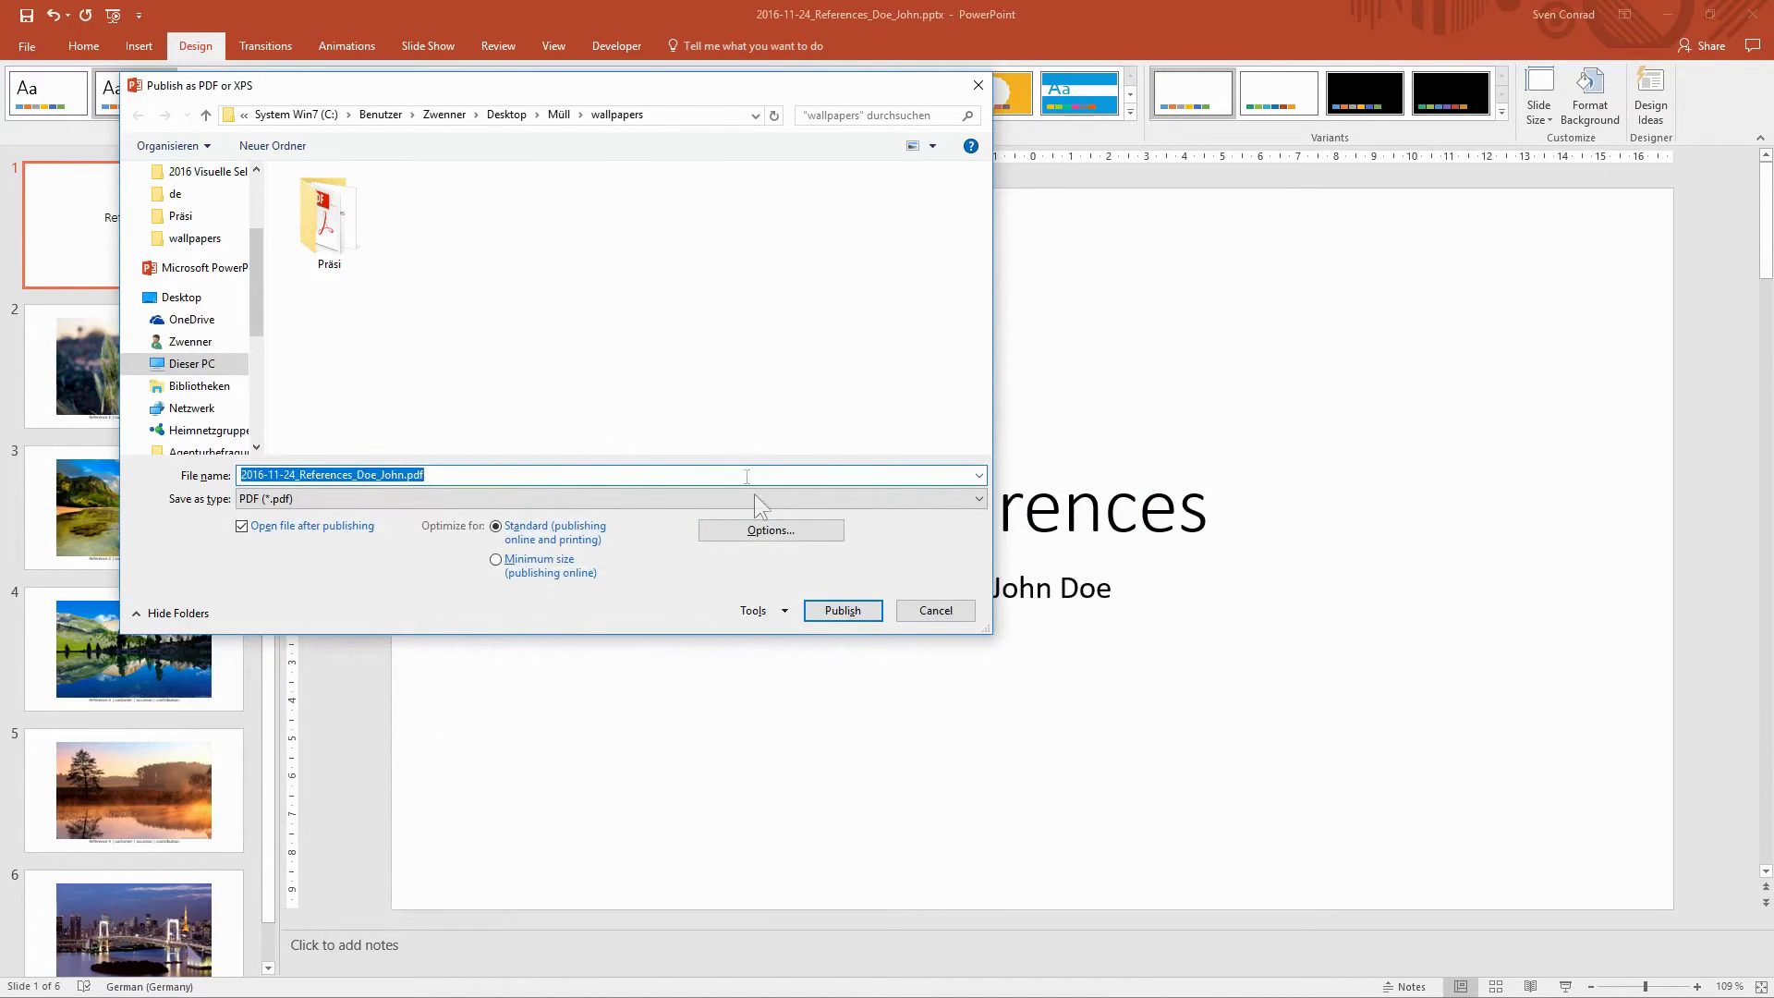
- Publish the album as a standard-quality PDF with ' 1' added to its name, review it, and return
{"action": "left_click", "coordinate": [406, 475]}
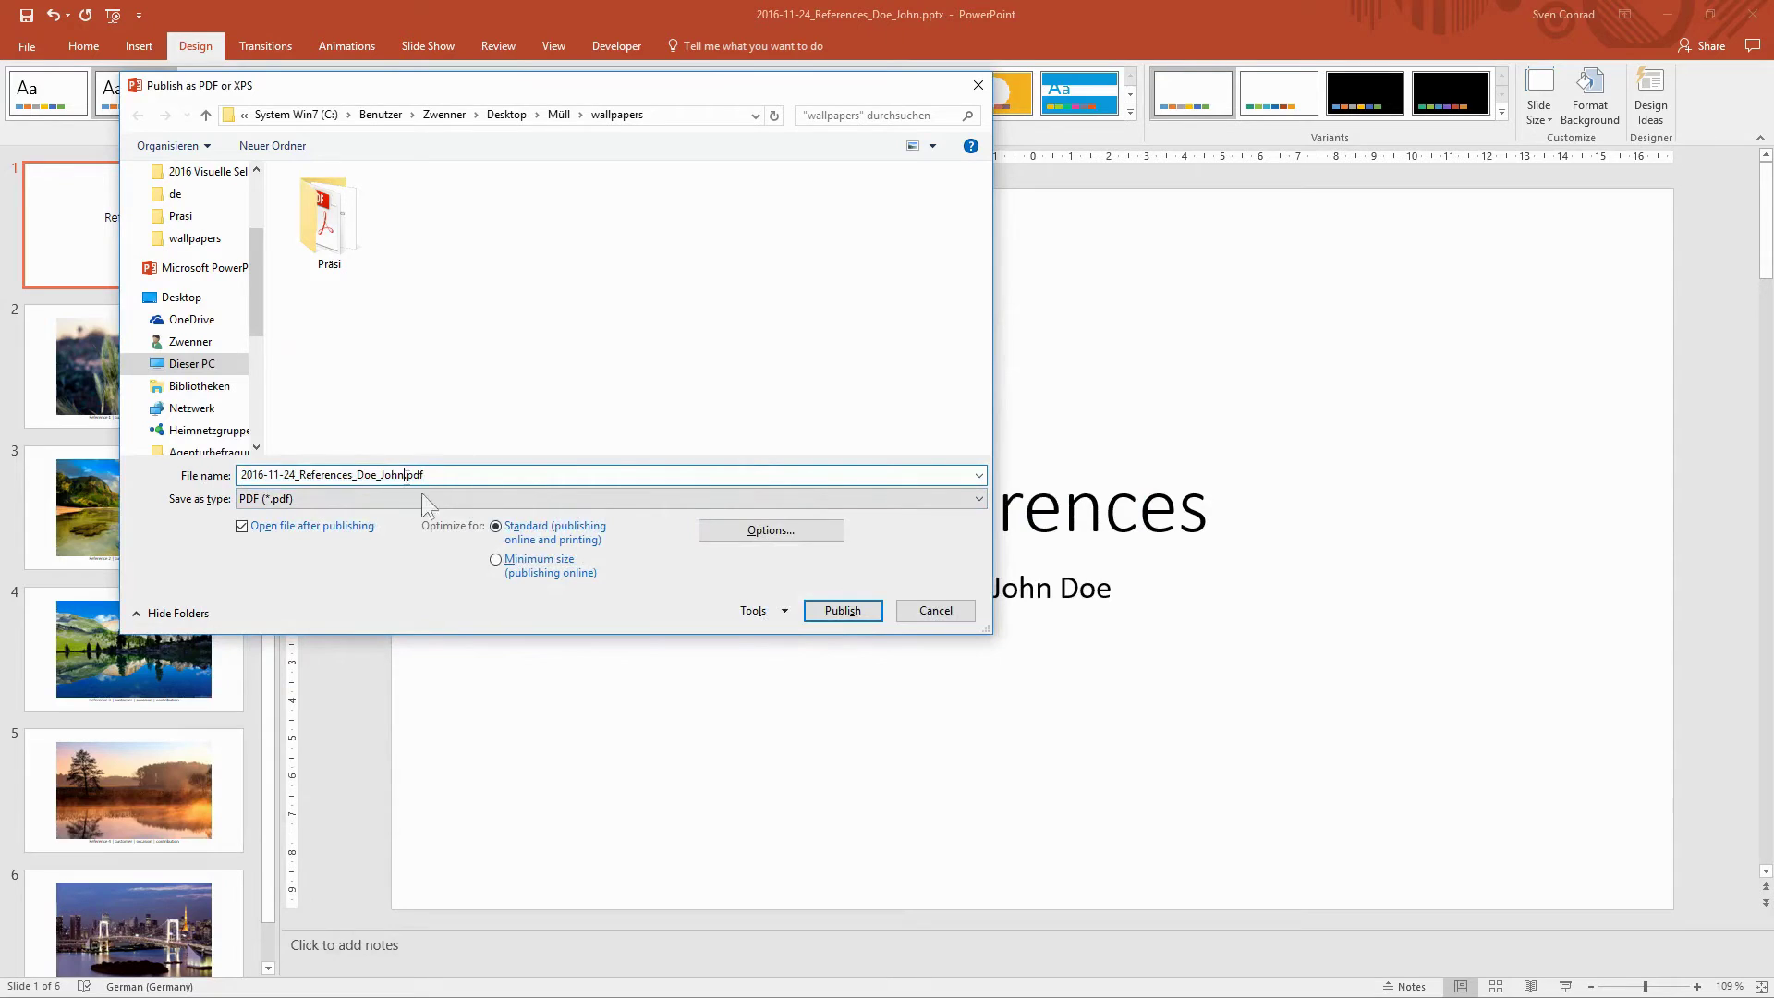
{"action": "type", "text": "1"}
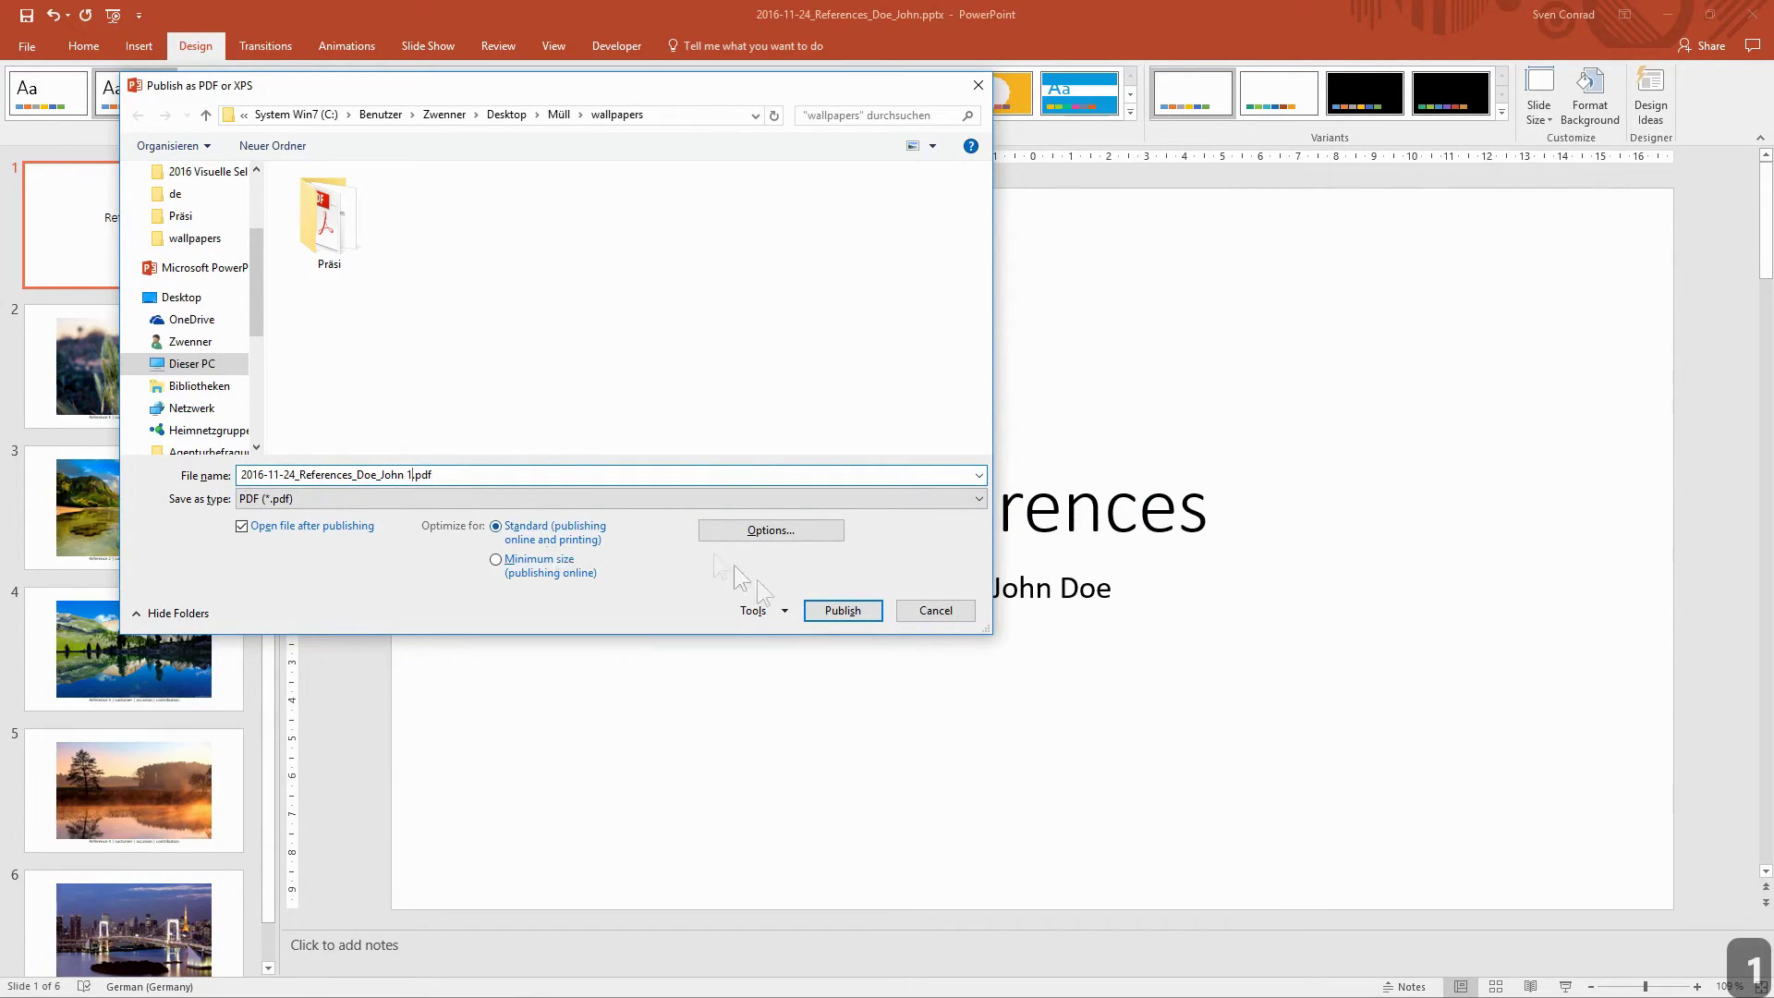
{"action": "left_click", "coordinate": [841, 611]}
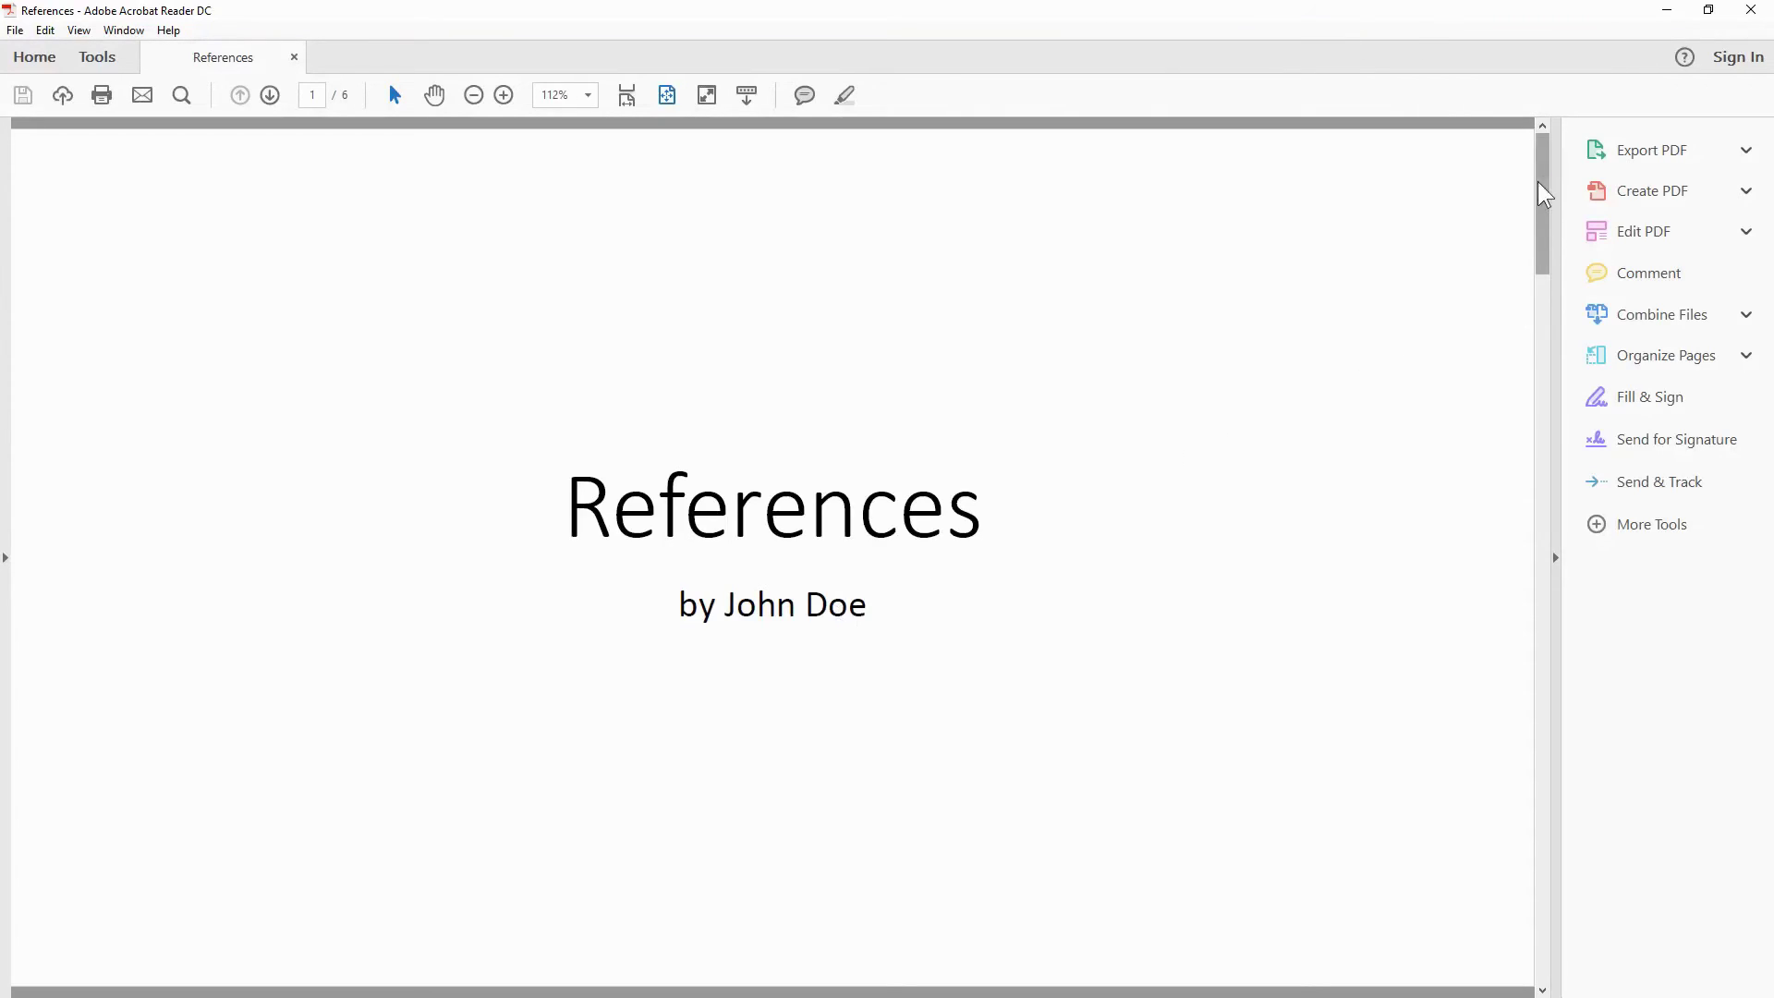
{"action": "mouse_move", "coordinate": [1541, 194]}
{"action": "left_mouse_down"}
{"action": "mouse_move", "coordinate": [1534, 309]}
{"action": "mouse_move", "coordinate": [1546, 171]}
{"action": "left_mouse_up"}
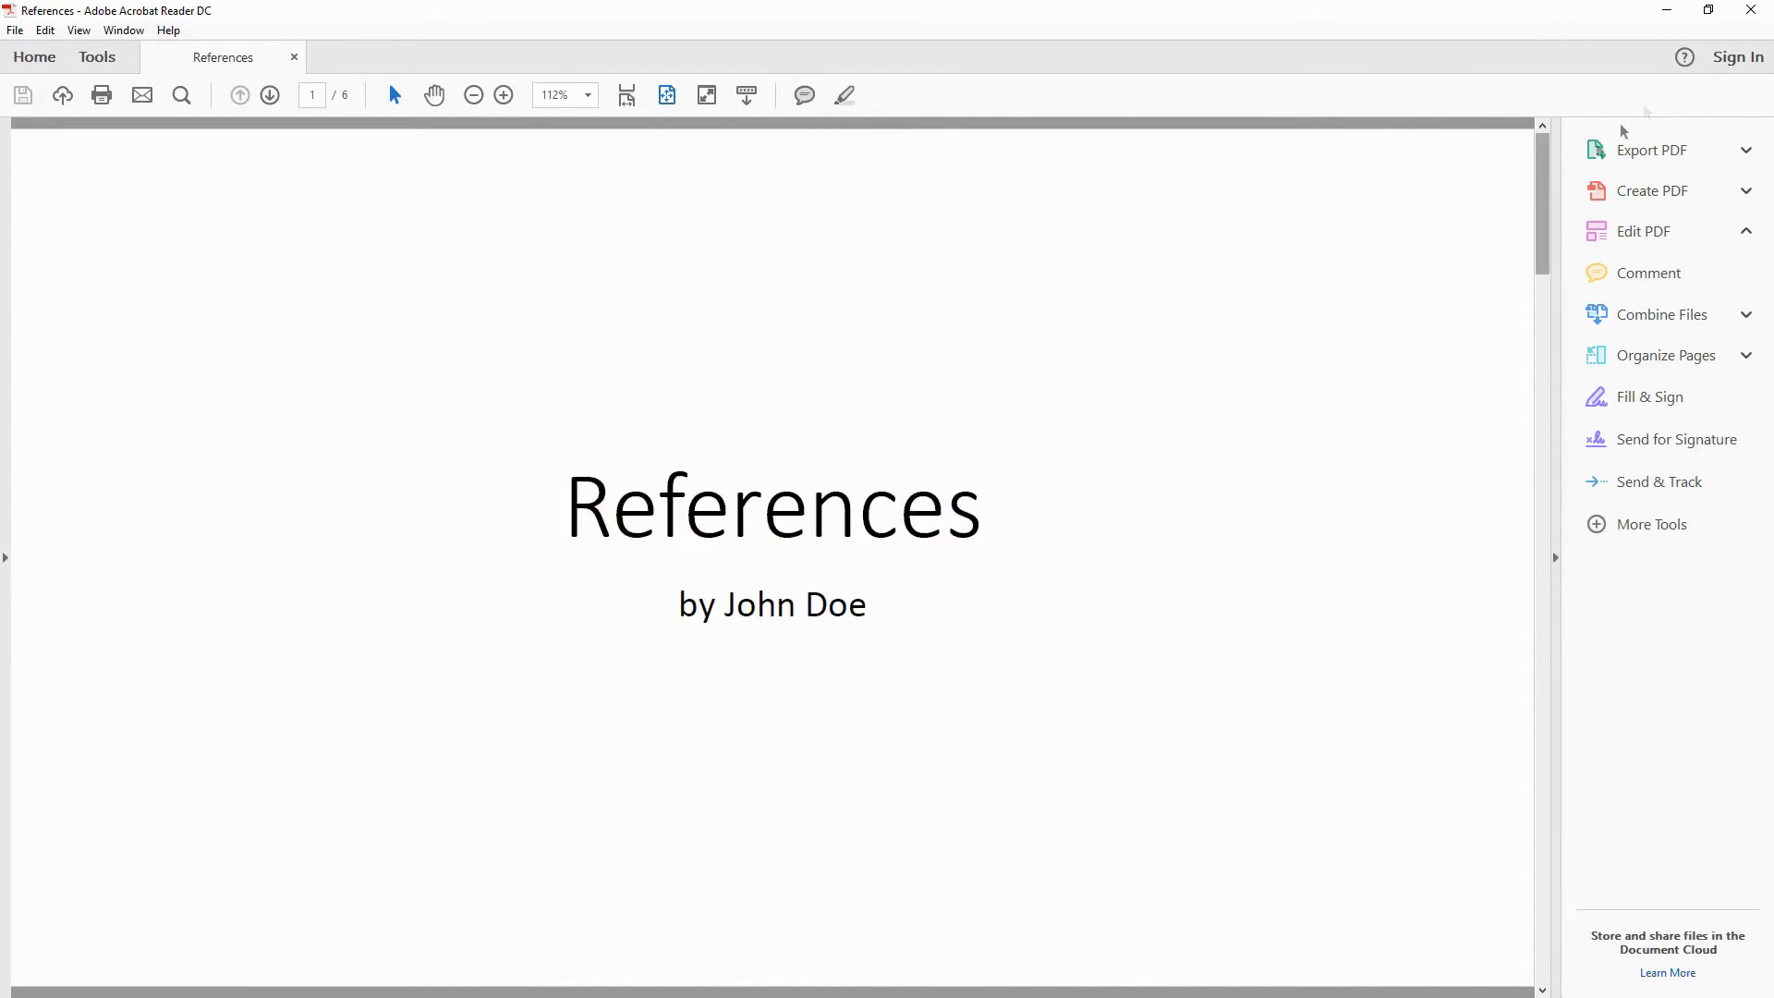
{"action": "left_click", "coordinate": [1675, 13]}
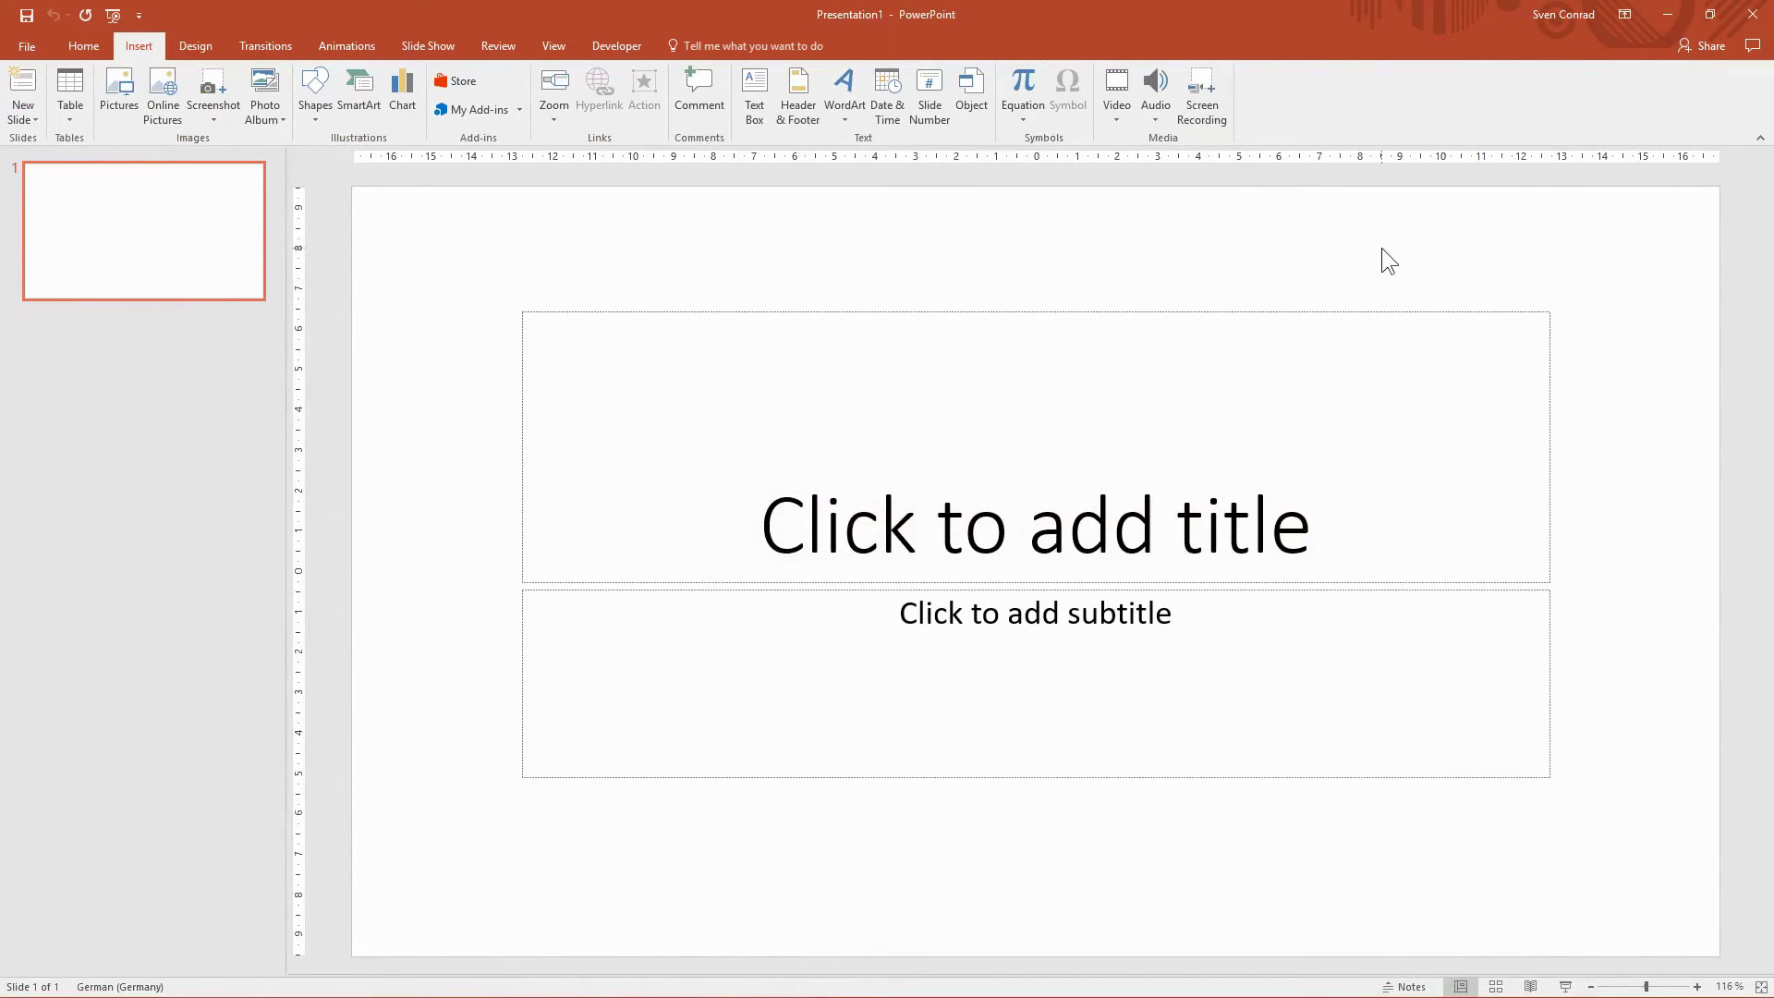
{"action": "key", "text": "alt+Tab"}
- Publish a second, Minimum size PDF with ' 2' added to its name and glance at it
{"action": "left_click", "coordinate": [650, 430]}
{"action": "left_click", "coordinate": [27, 46]}
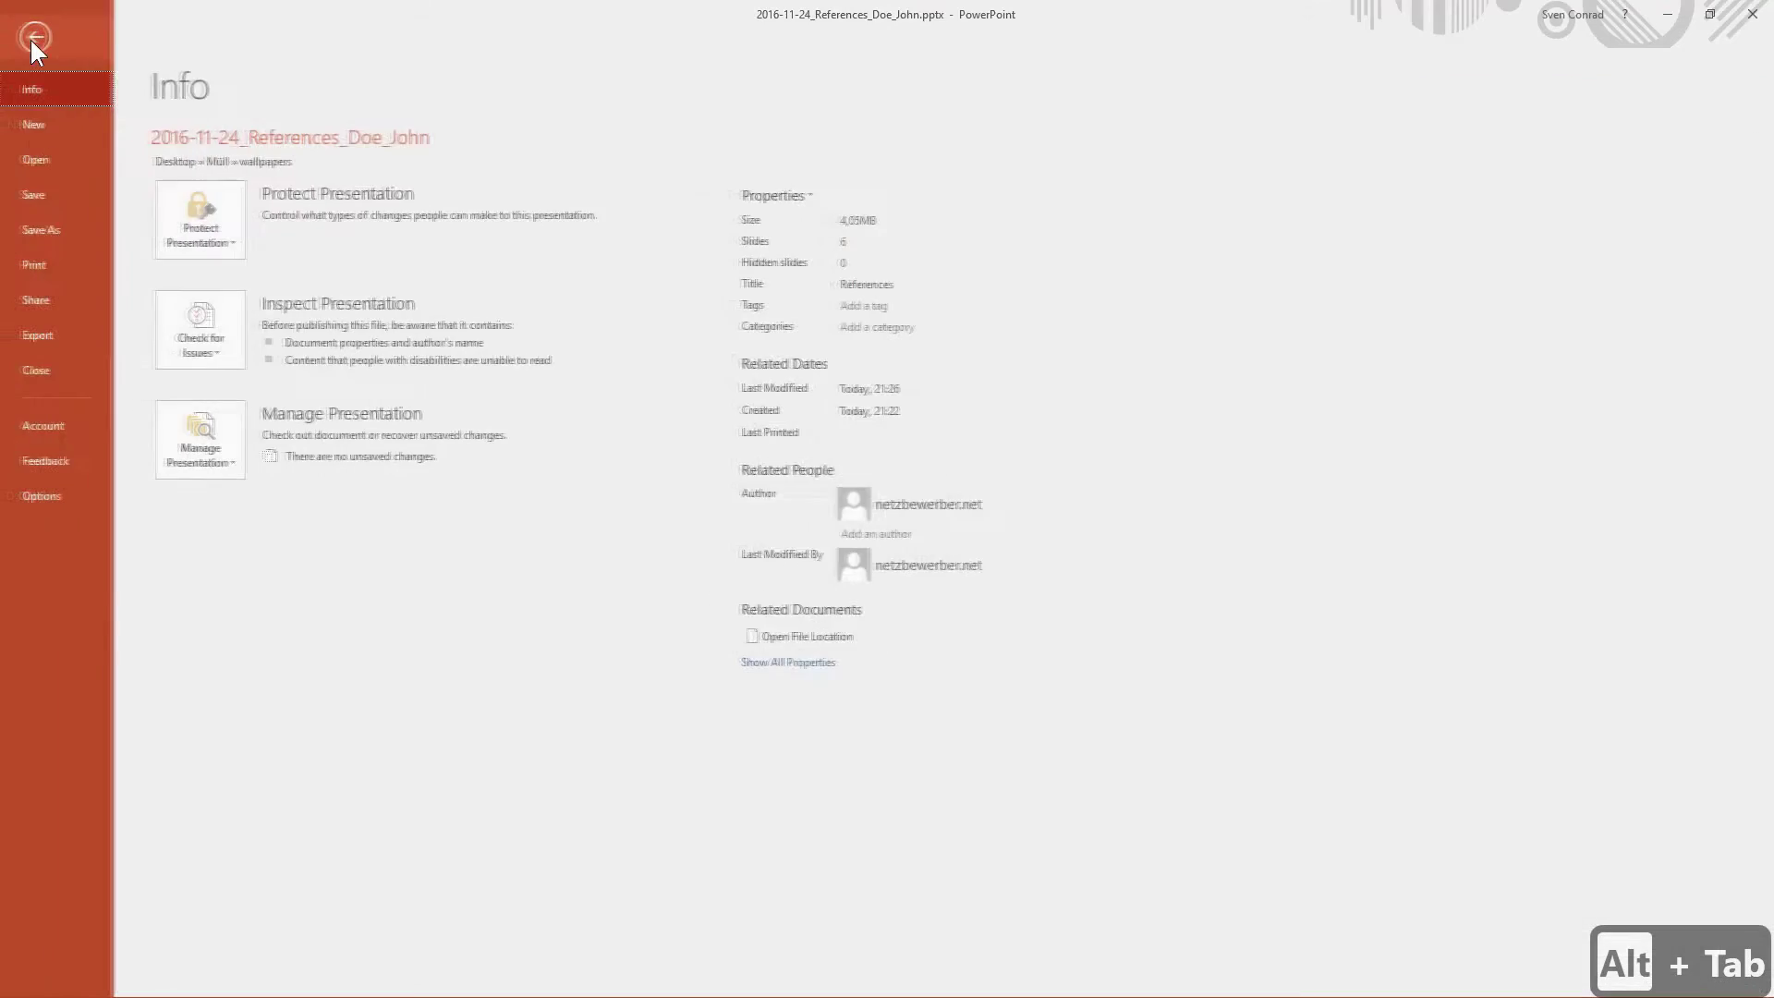
{"action": "left_click", "coordinate": [40, 335]}
{"action": "left_click", "coordinate": [482, 250]}
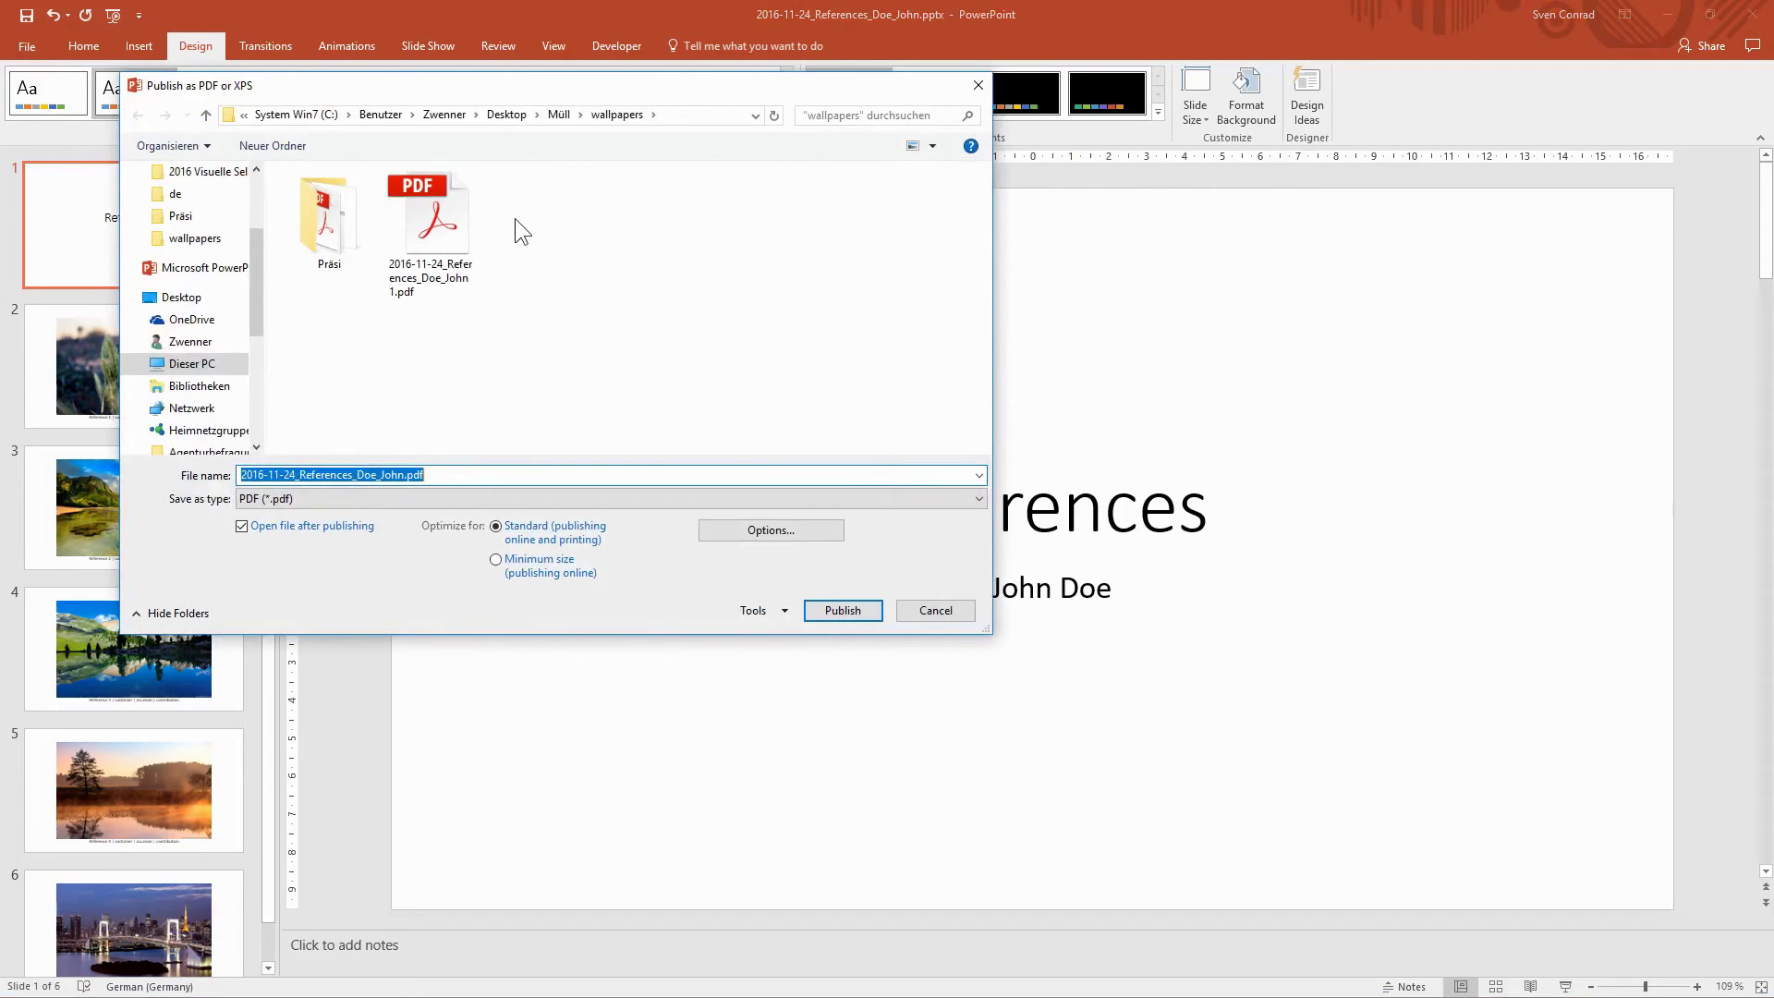
{"action": "left_click", "coordinate": [401, 475]}
{"action": "type", "text": "2"}
{"action": "left_click", "coordinate": [534, 562]}
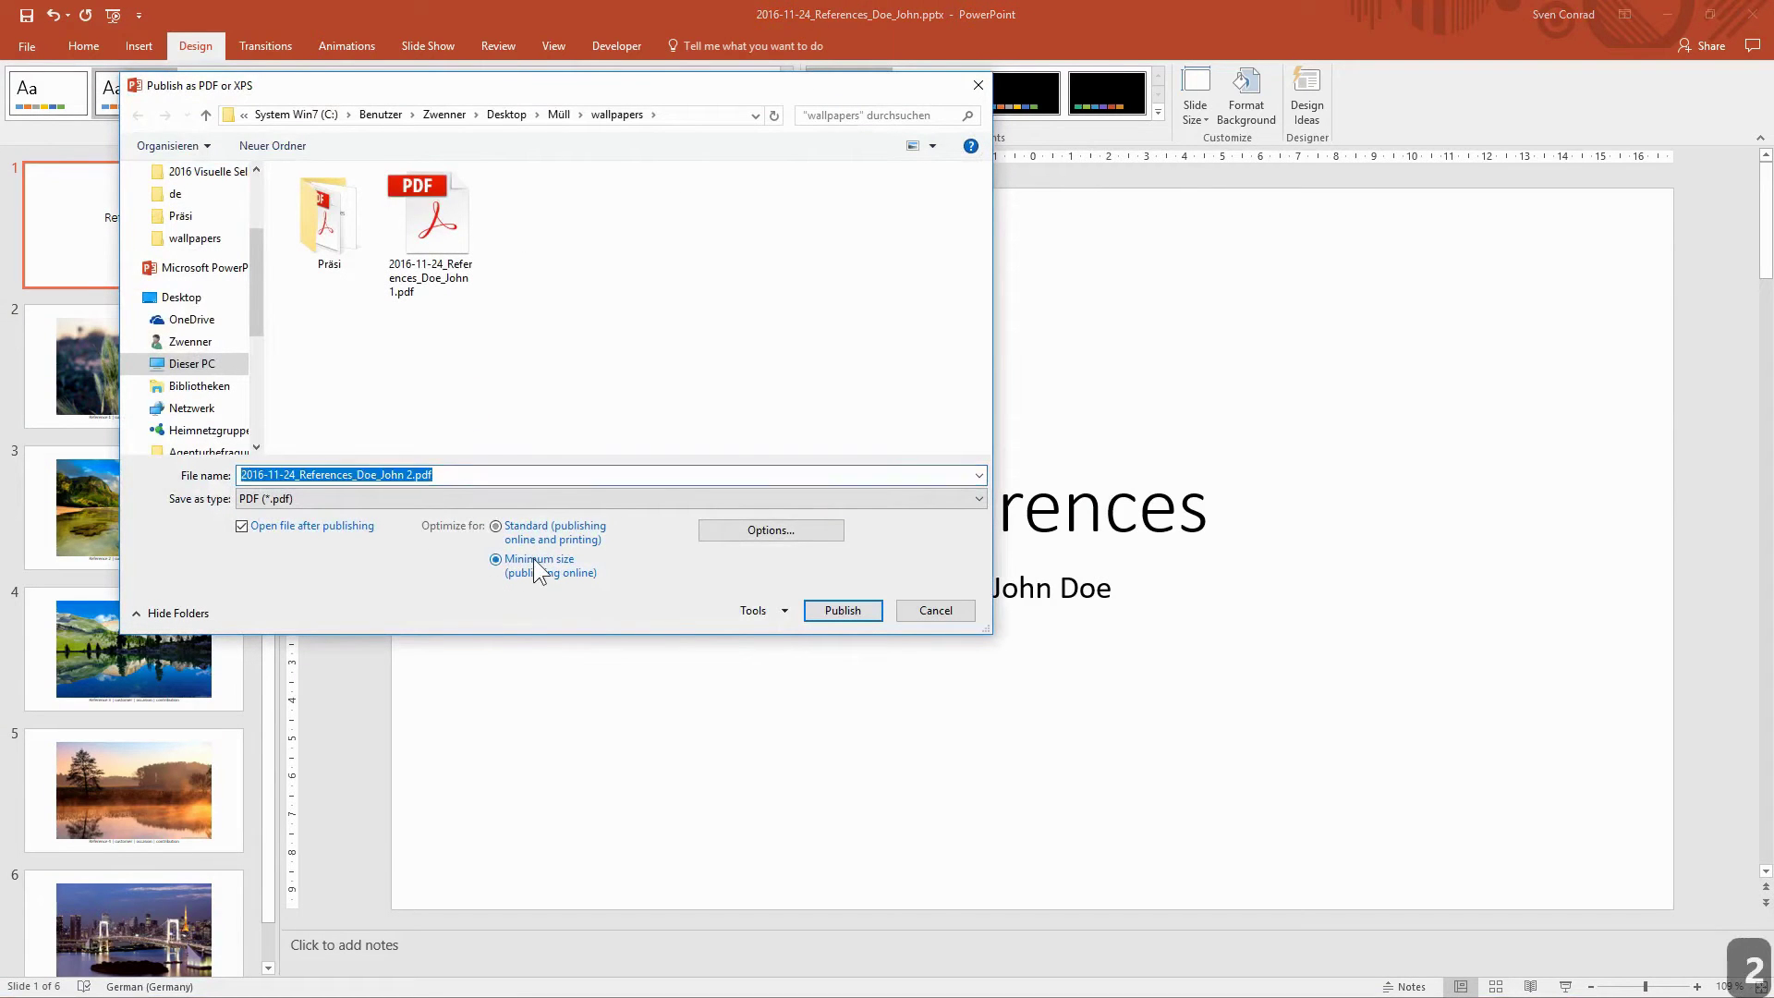
{"action": "left_click", "coordinate": [843, 610]}
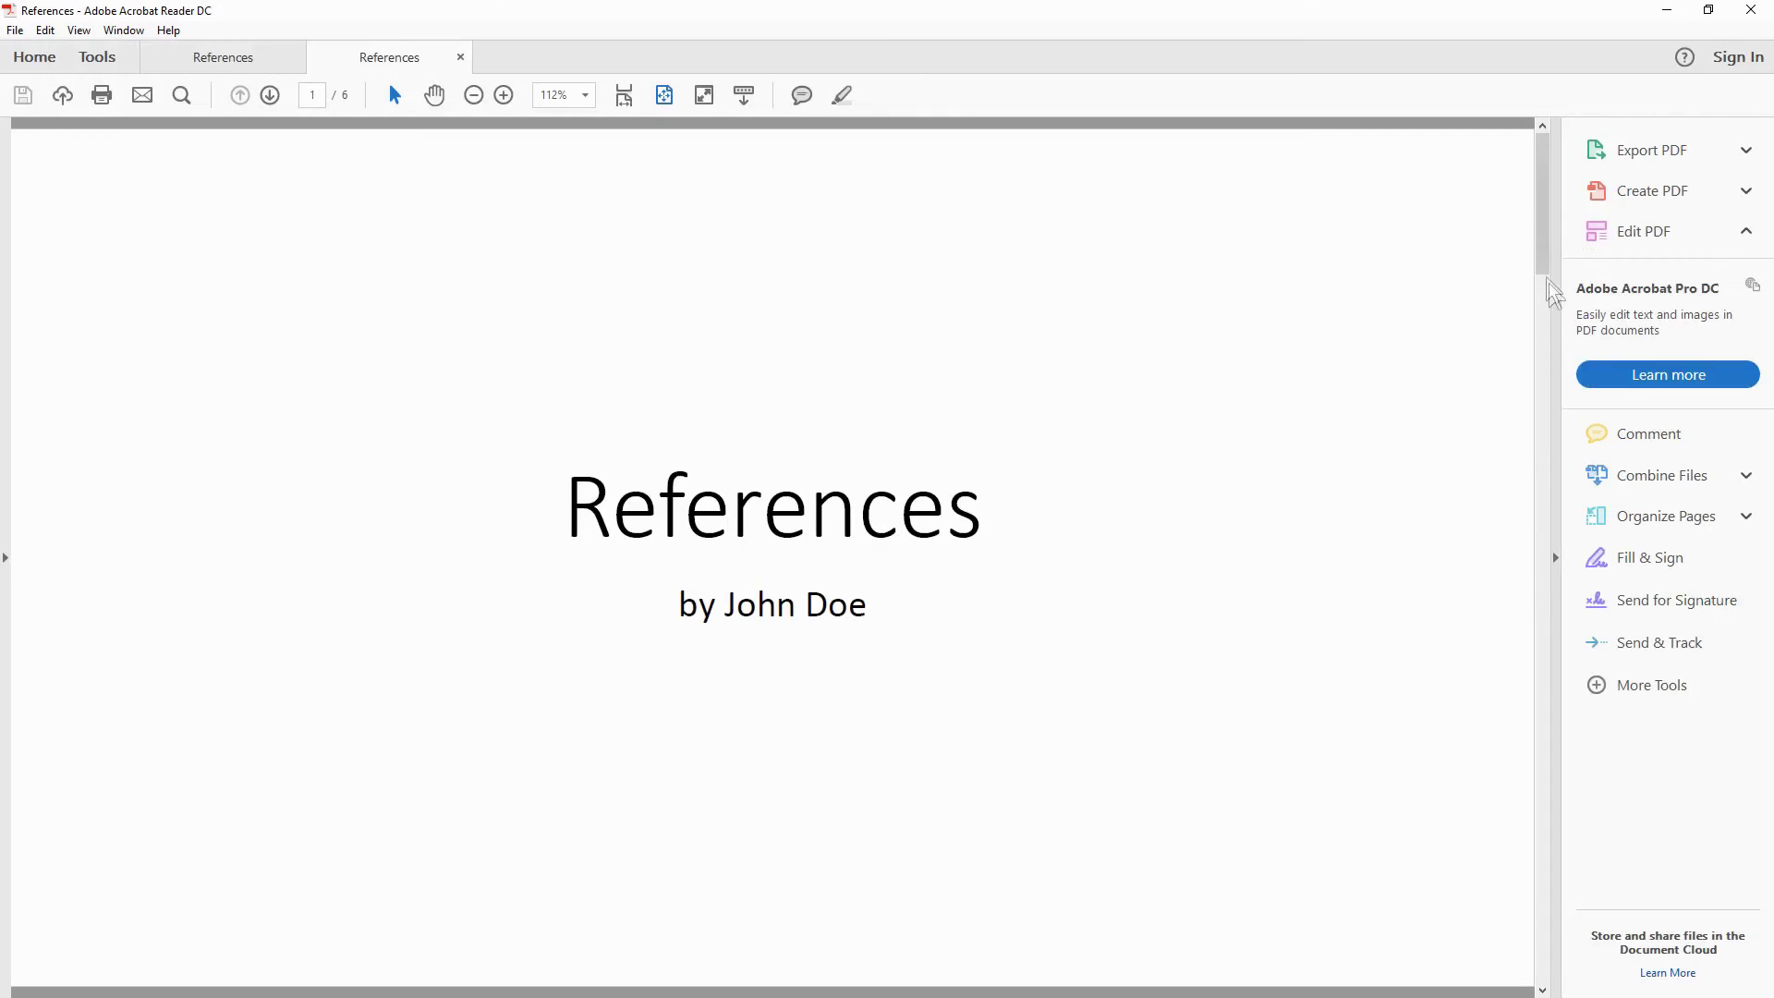
{"action": "left_click_drag", "start_coordinate": [1541, 185], "coordinate": [1543, 238]}
{"action": "left_click", "coordinate": [1667, 11]}
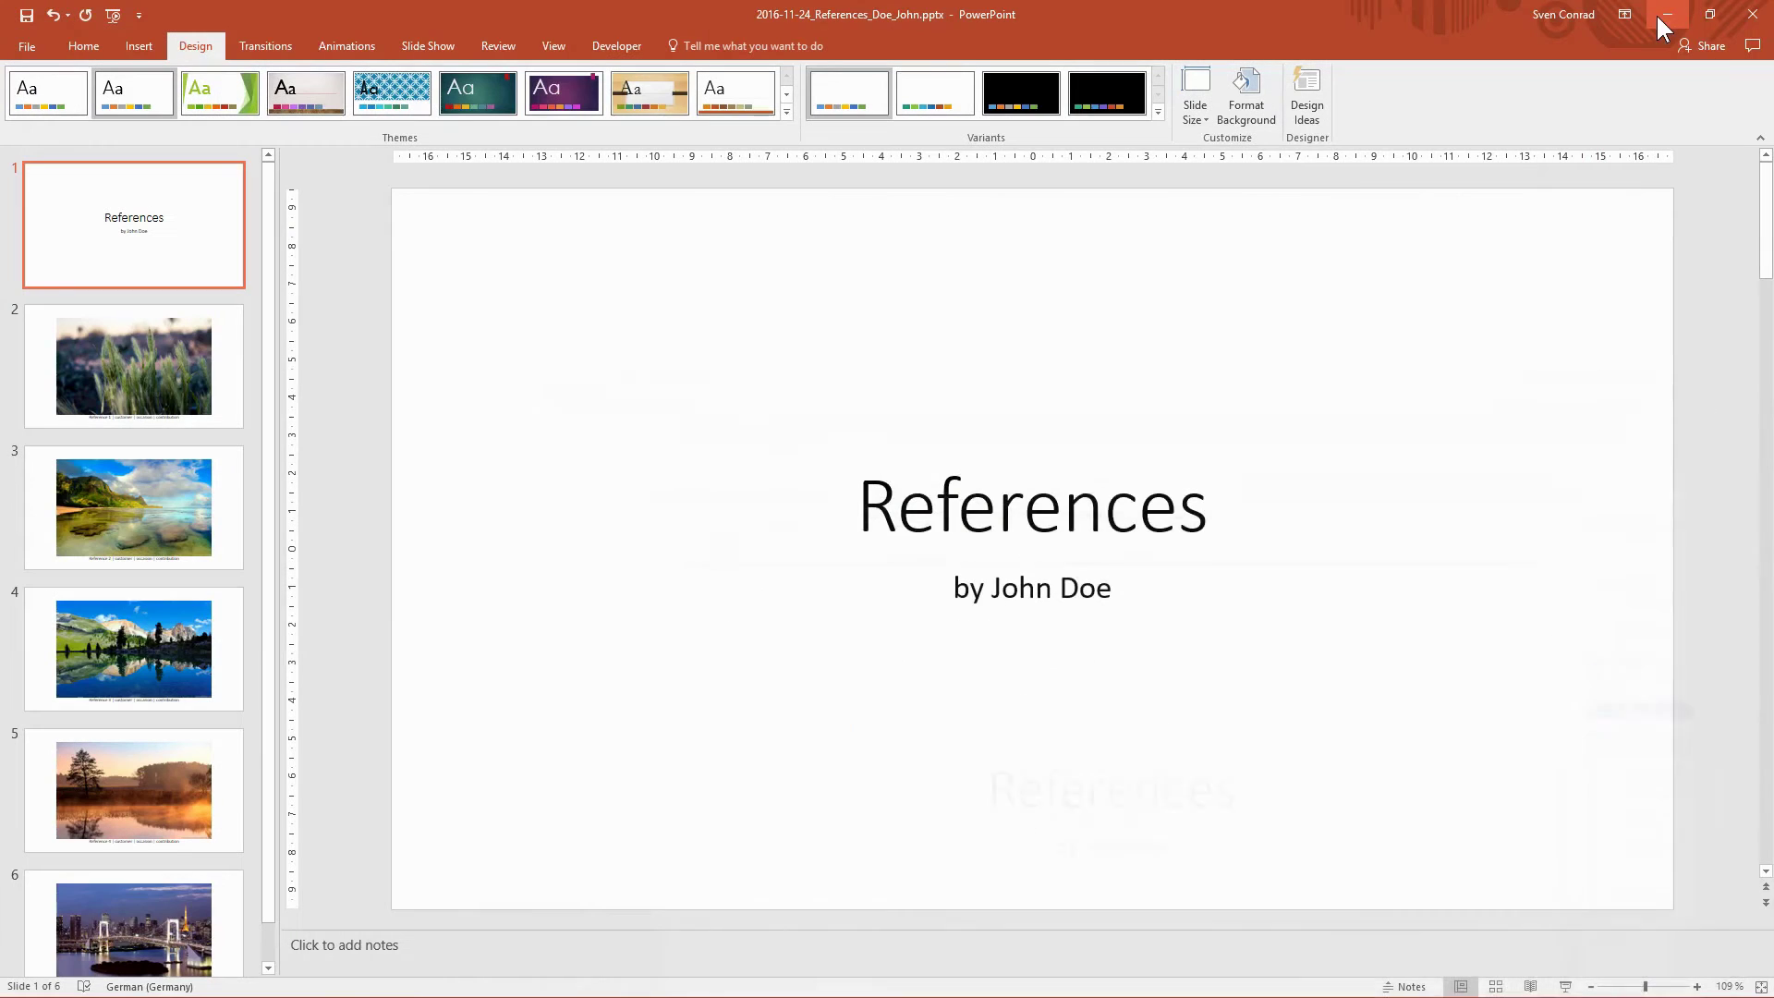
- Publish a third Minimum size PDF named with ' 3', set to publish Handouts
{"action": "left_click", "coordinate": [25, 46]}
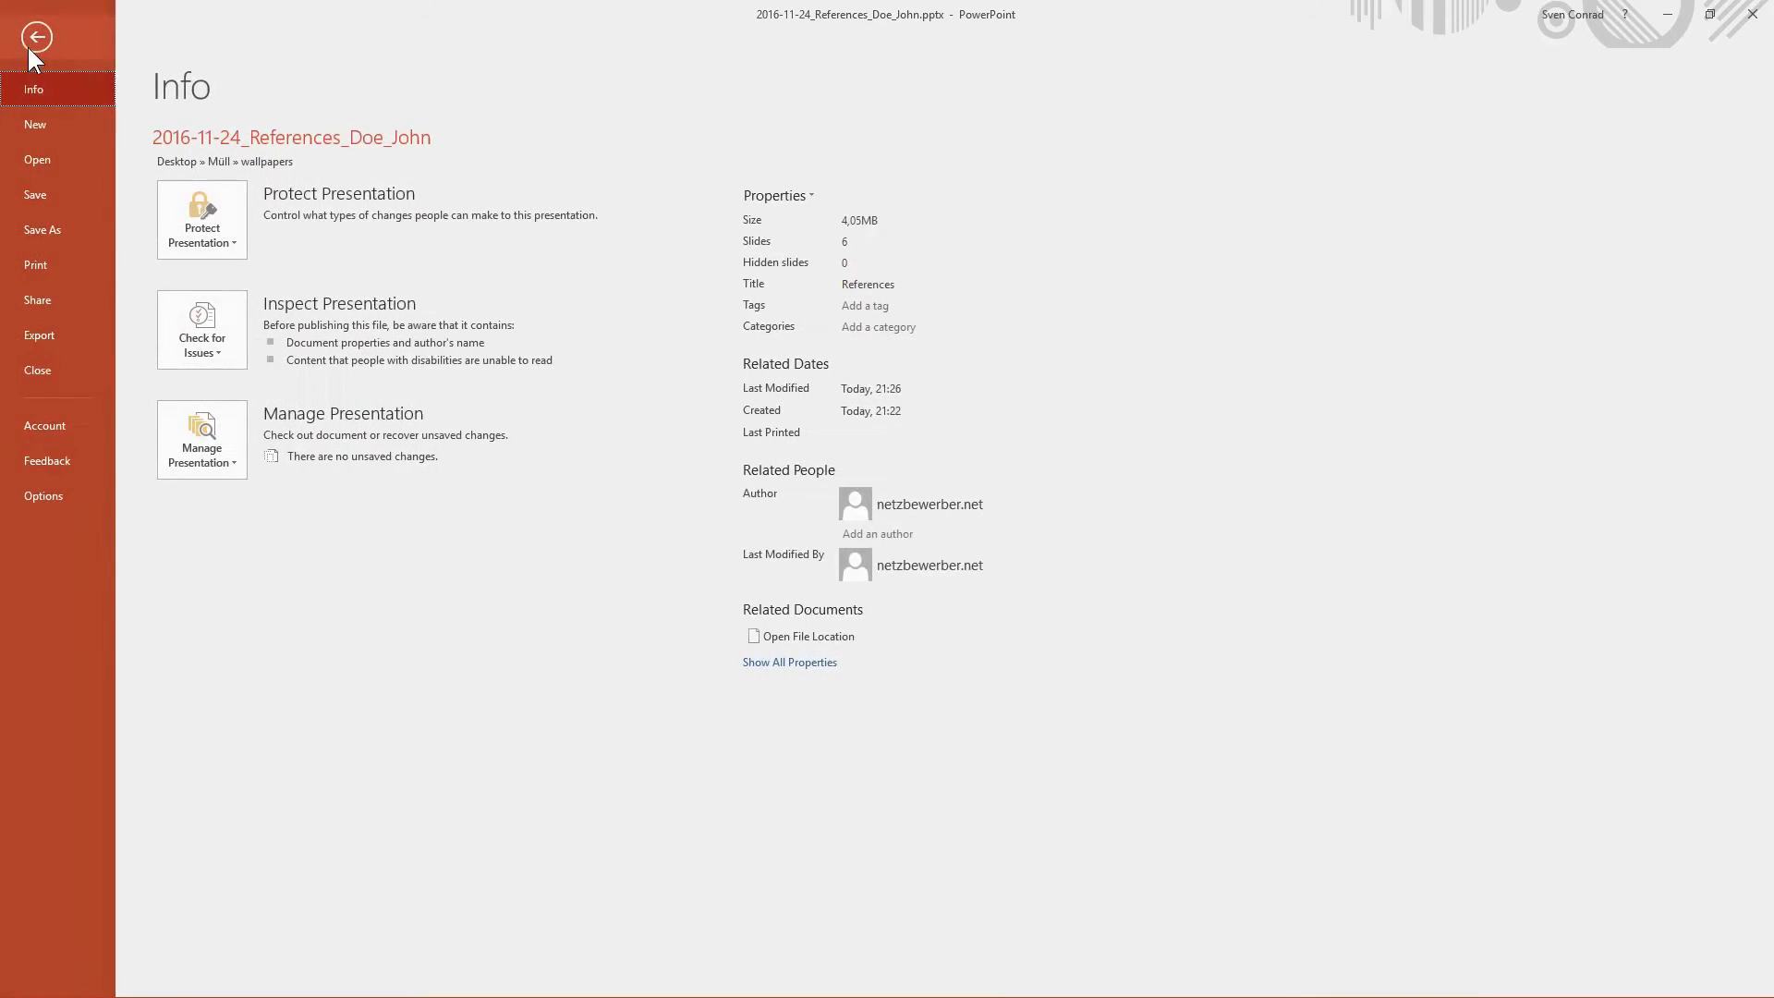
{"action": "left_click", "coordinate": [48, 337]}
{"action": "left_click", "coordinate": [489, 269]}
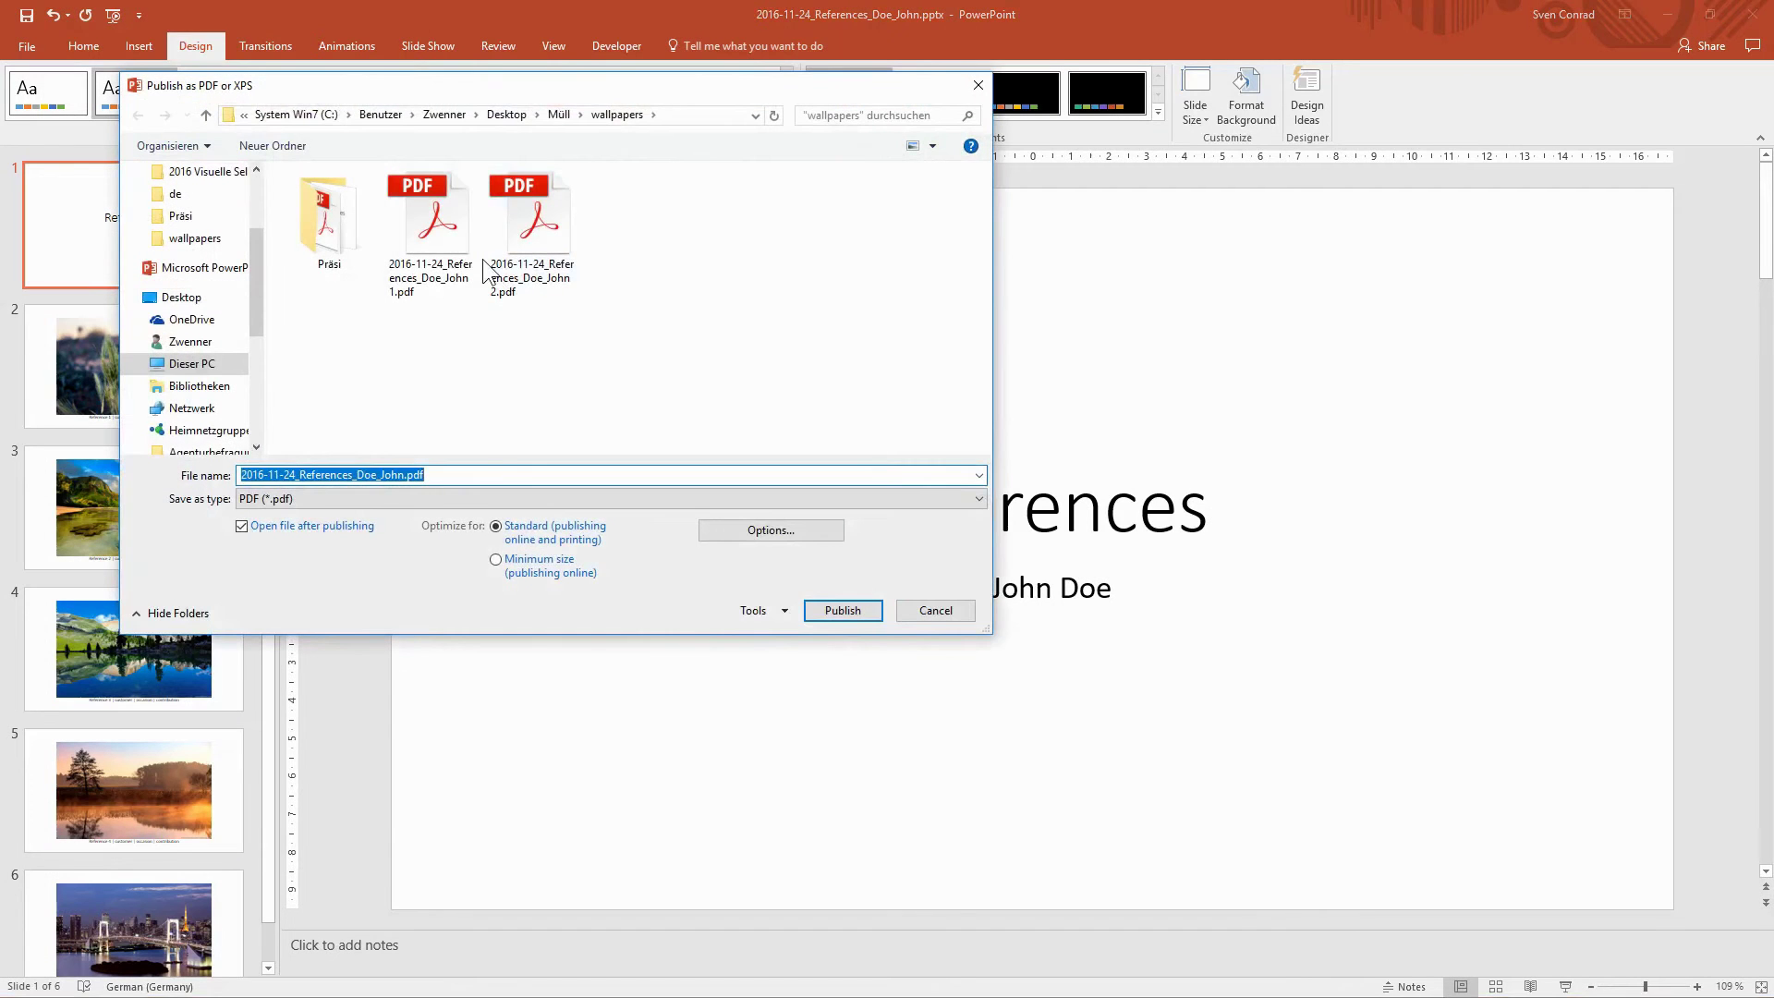
{"action": "left_click", "coordinate": [409, 478]}
{"action": "type", "text": "3"}
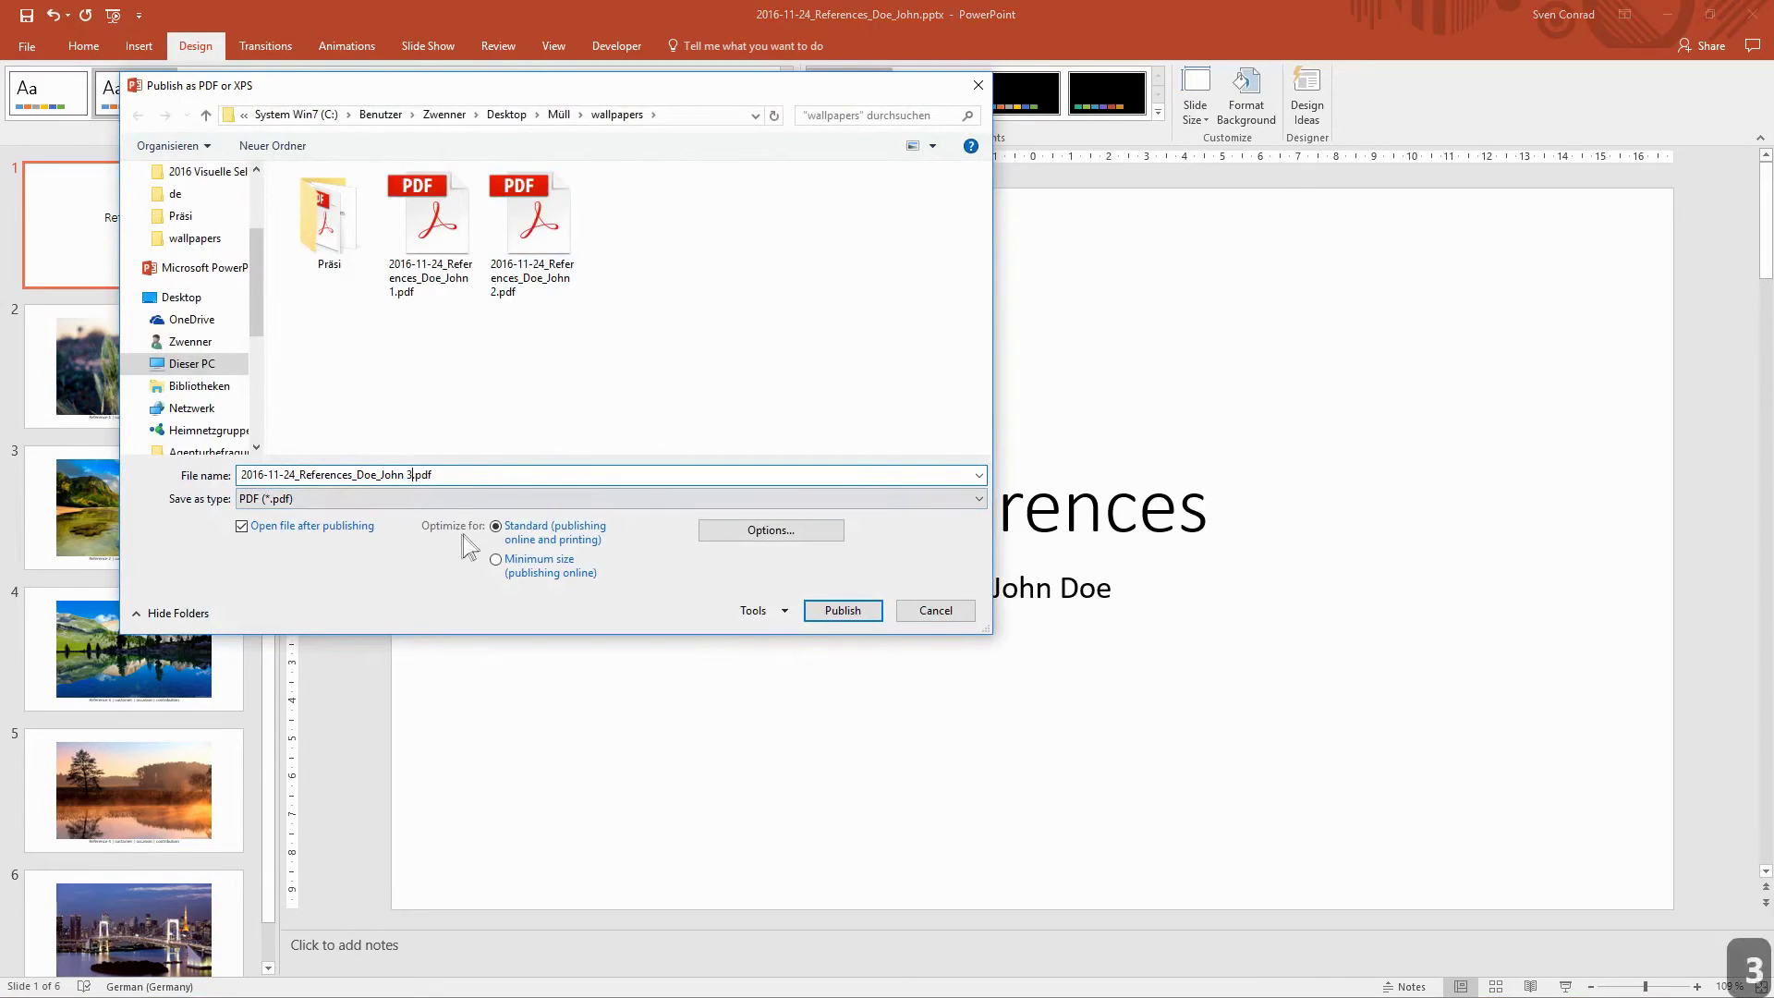
{"action": "left_click", "coordinate": [571, 569]}
{"action": "left_click", "coordinate": [781, 534]}
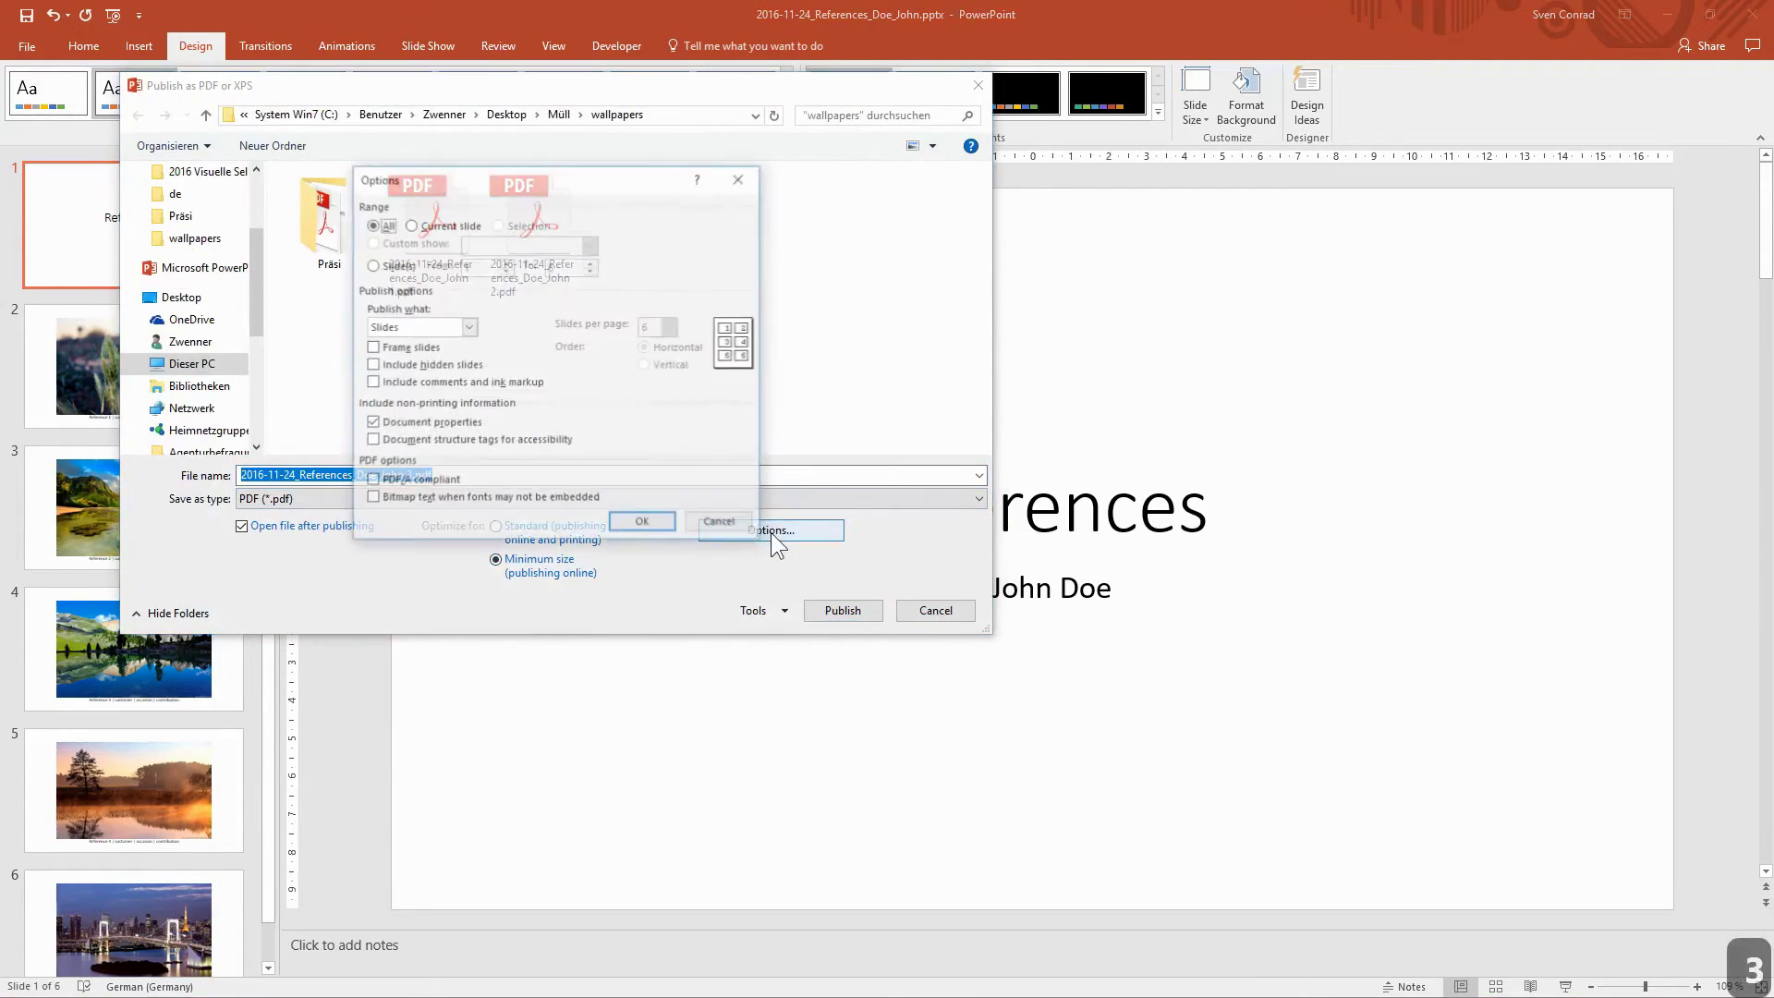
{"action": "left_click", "coordinate": [469, 327]}
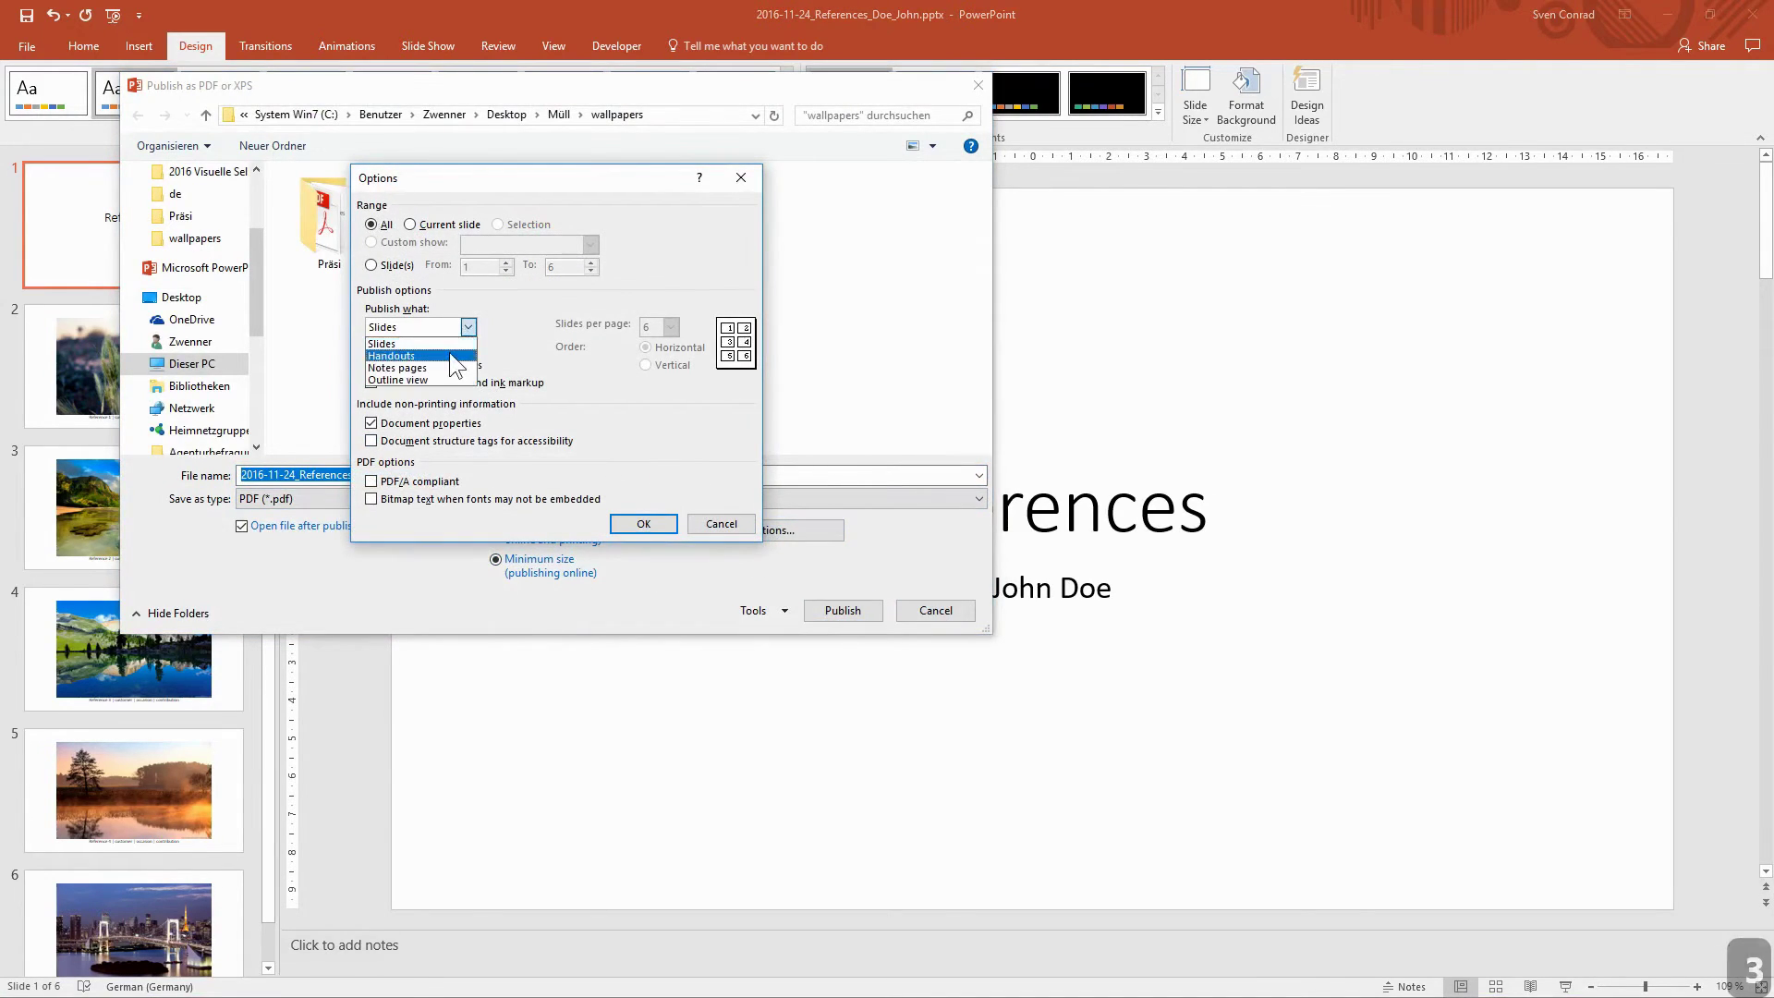
{"action": "left_click", "coordinate": [451, 355]}
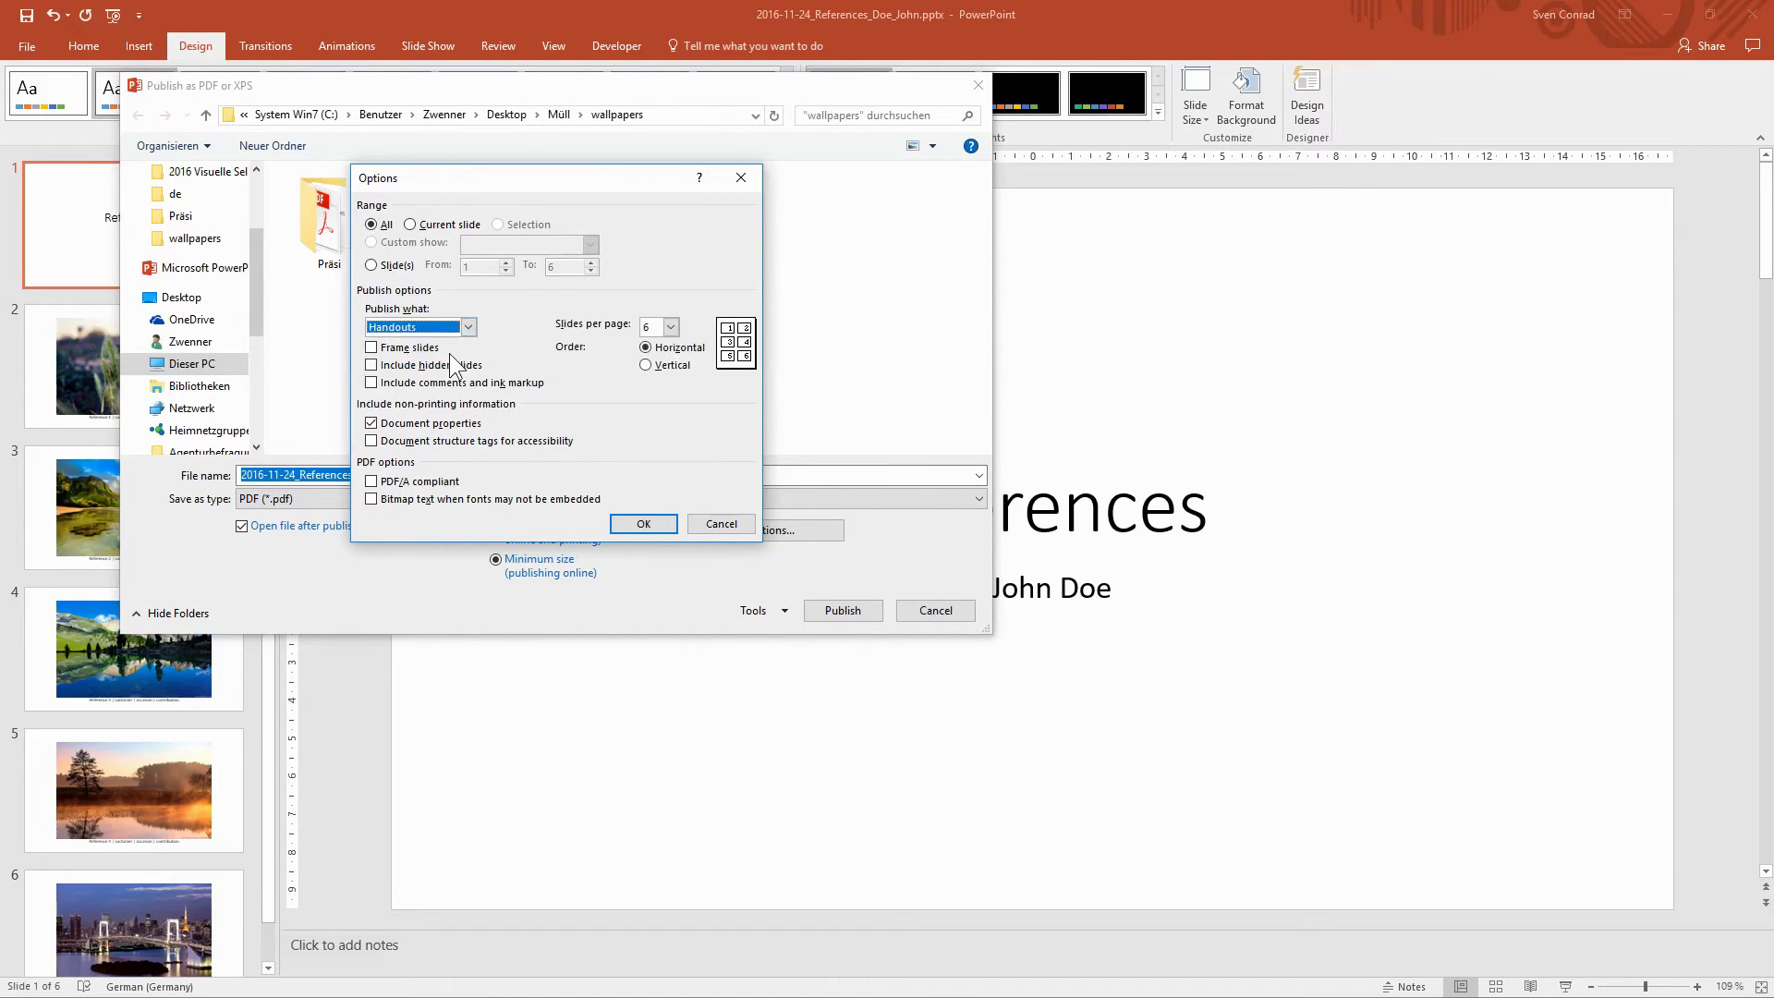
{"action": "left_click", "coordinate": [644, 525]}
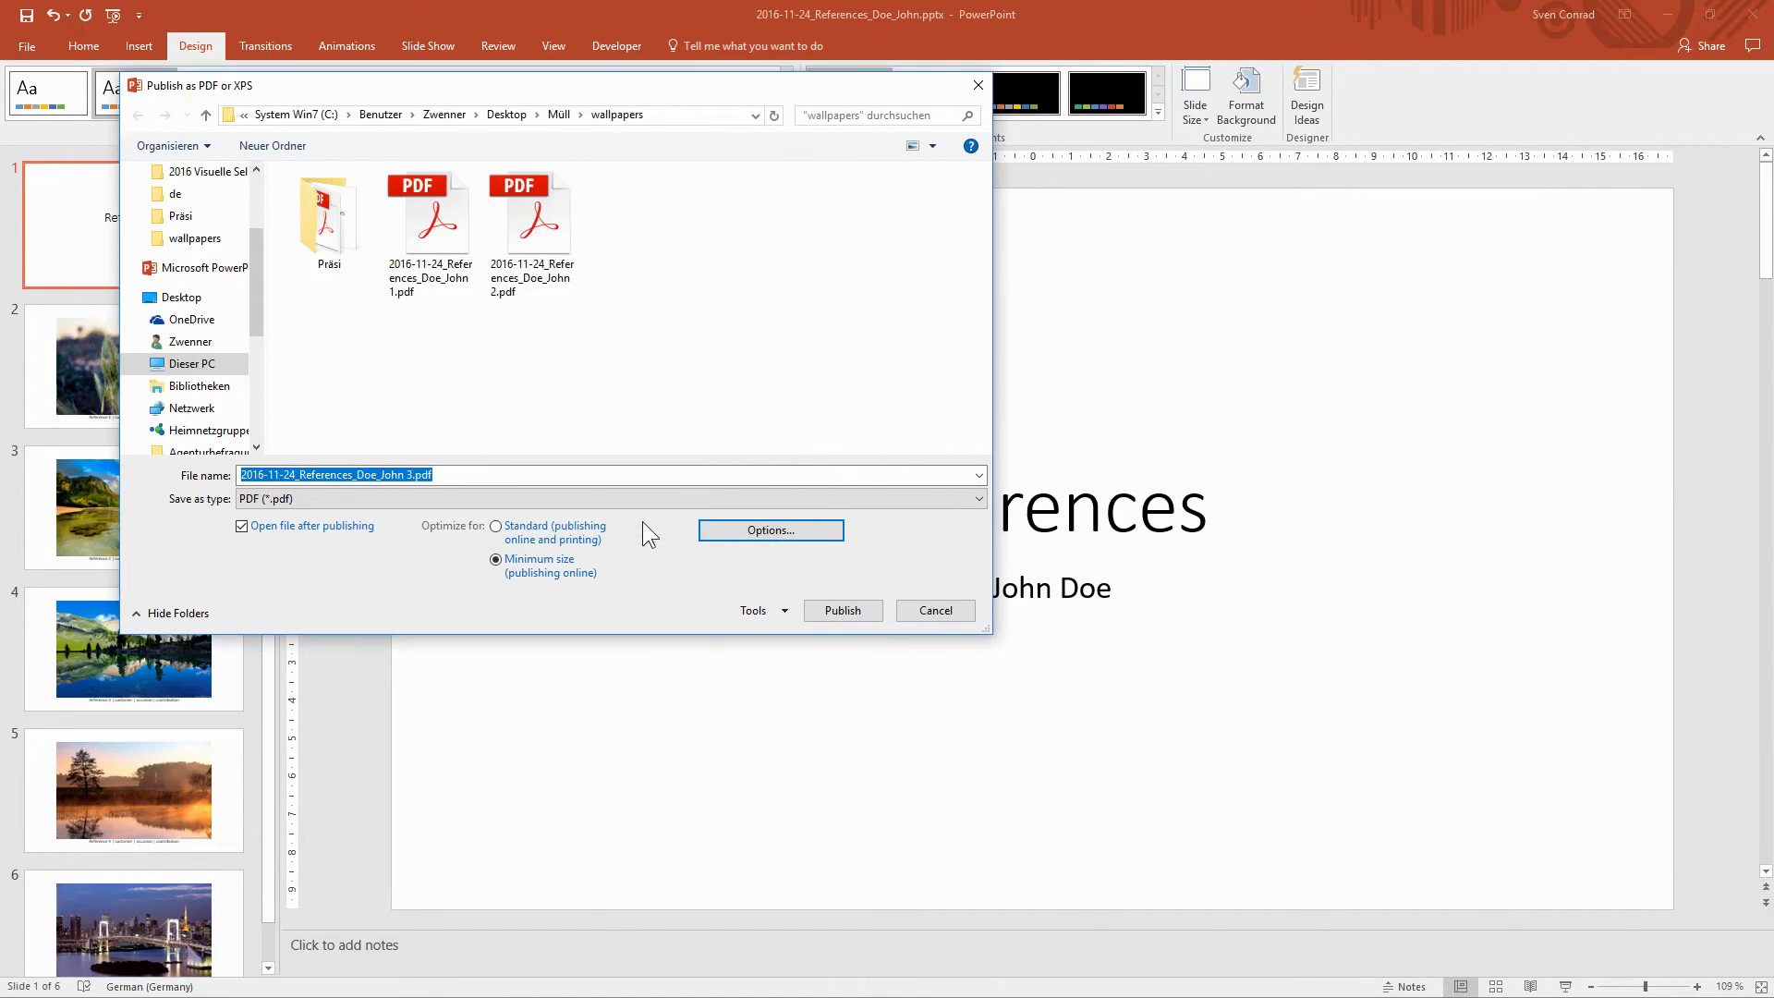
{"action": "left_click", "coordinate": [842, 612]}
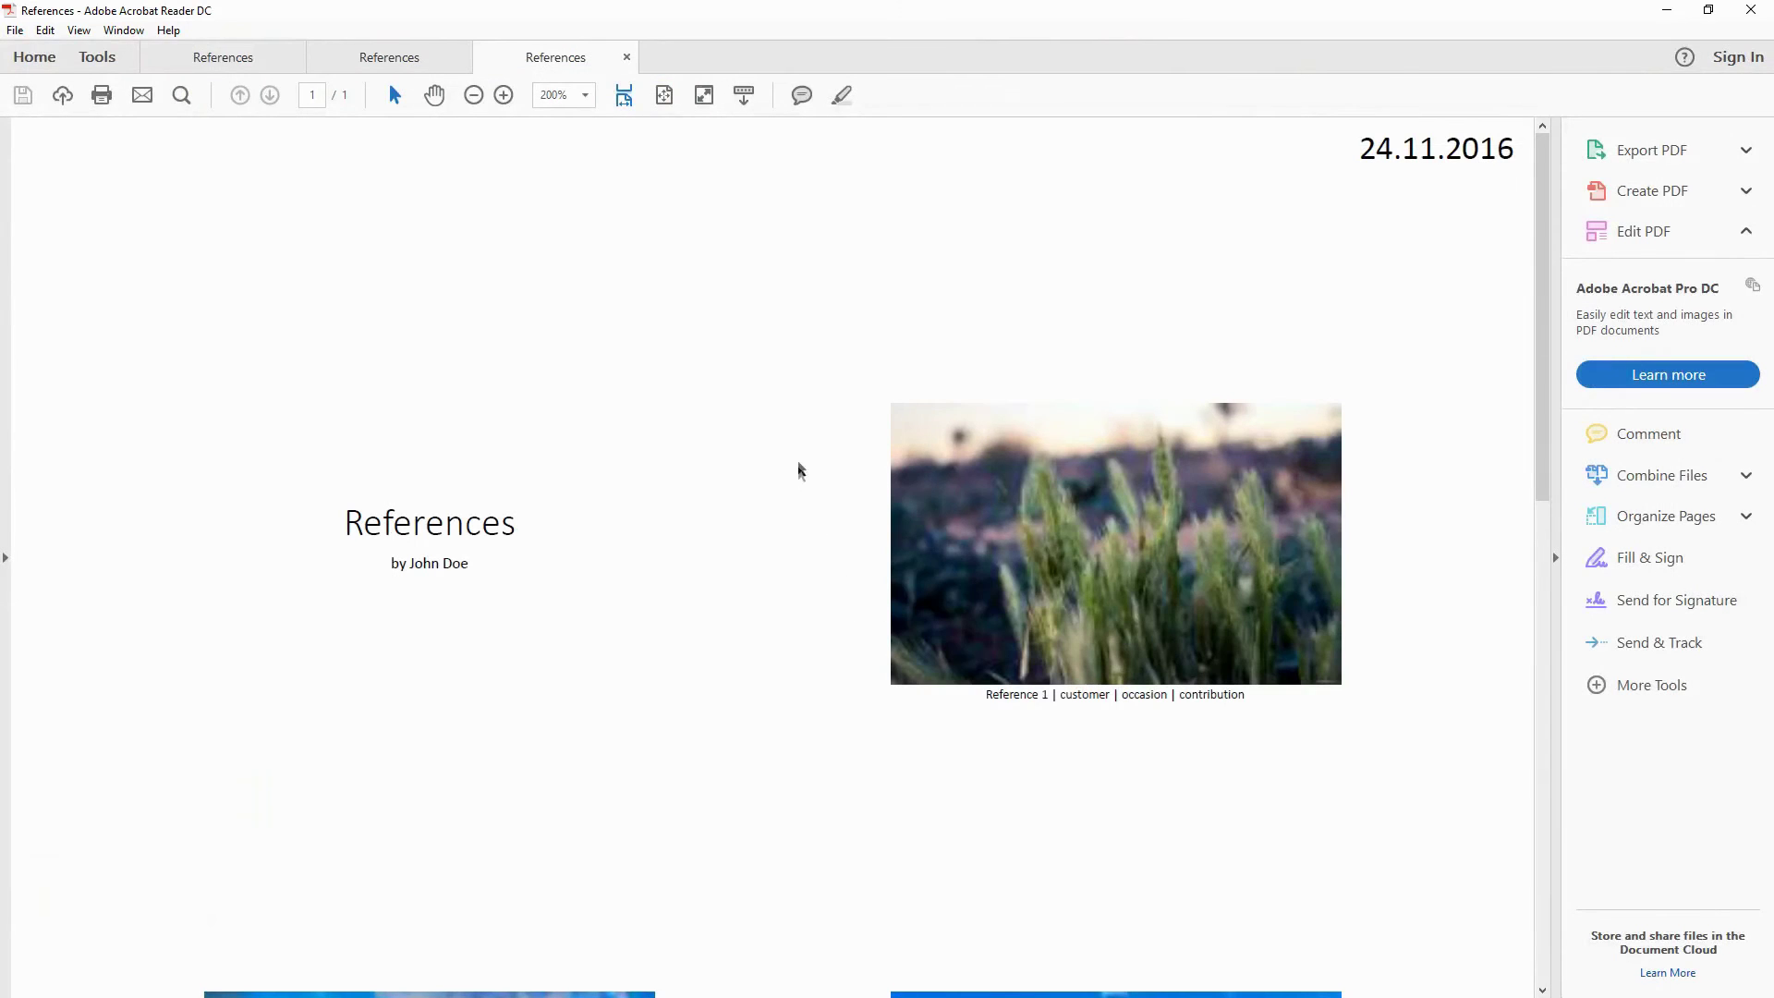
- Scroll through the single-page handout PDF, then switch to the wallpapers folder window
{"action": "scroll", "coordinate": [1146, 490], "scroll_direction": "down", "scroll_amount": 10}
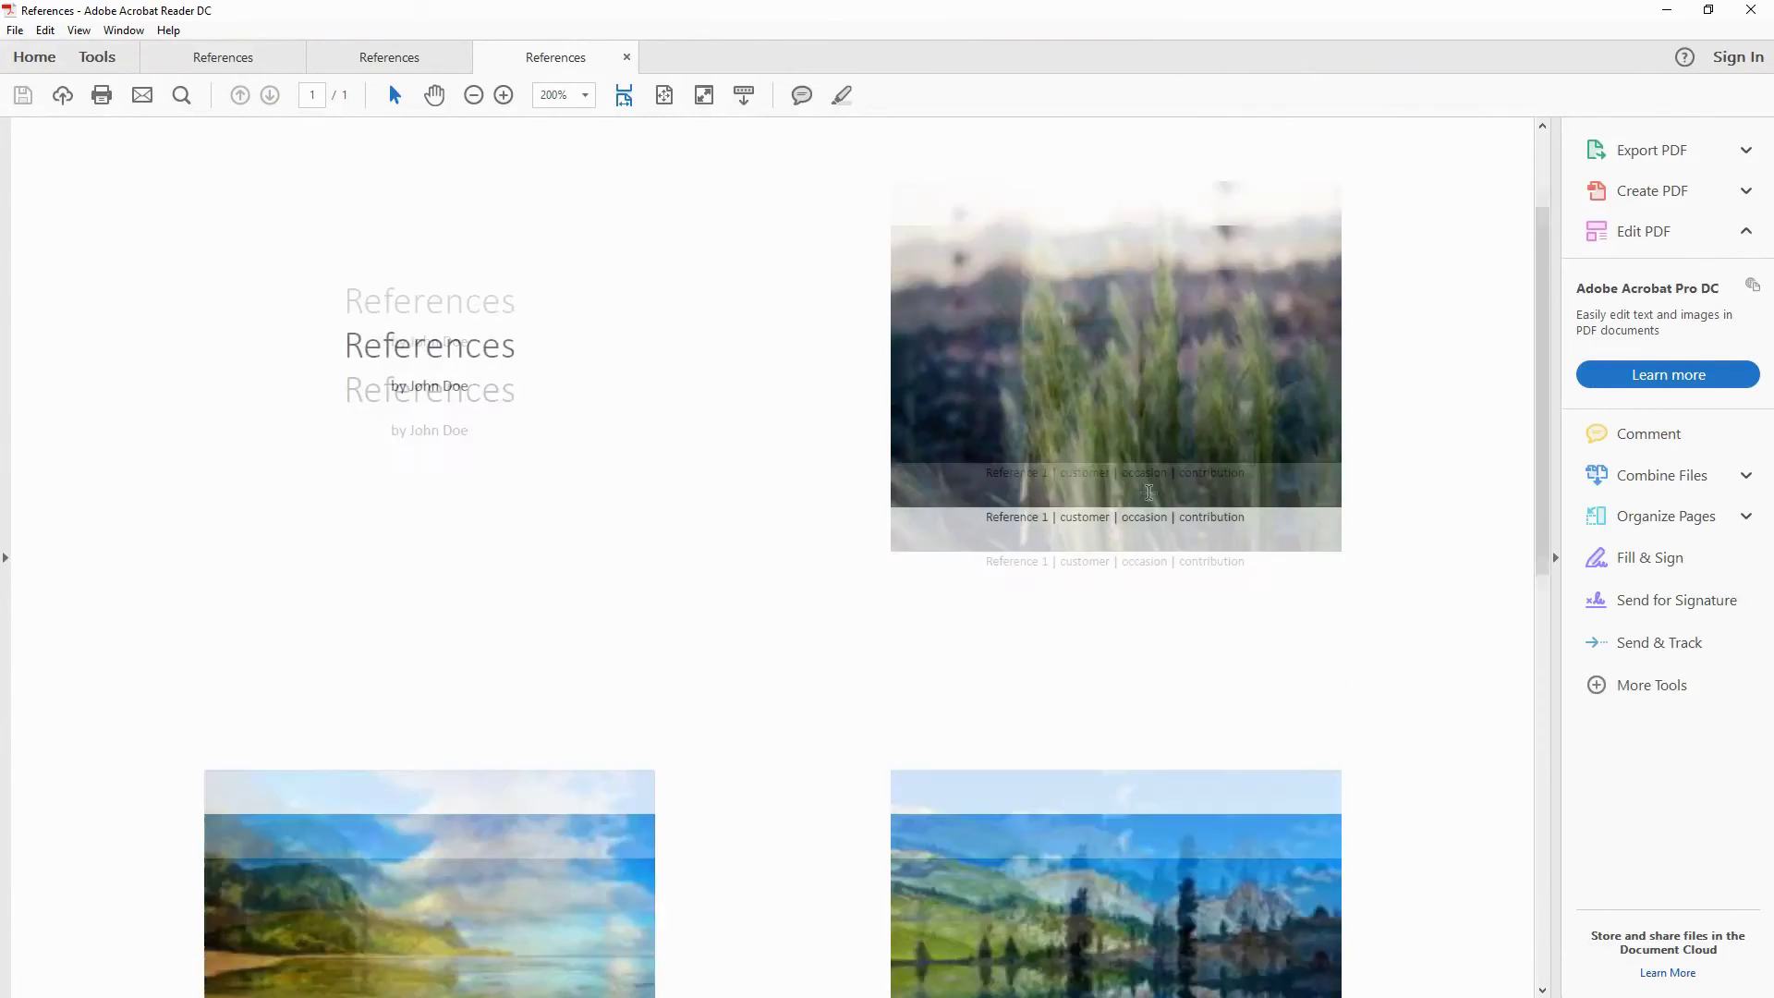
{"action": "key", "text": "alt+Tab"}
{"action": "key", "text": "Tab"}
{"action": "key", "text": "Tab"}
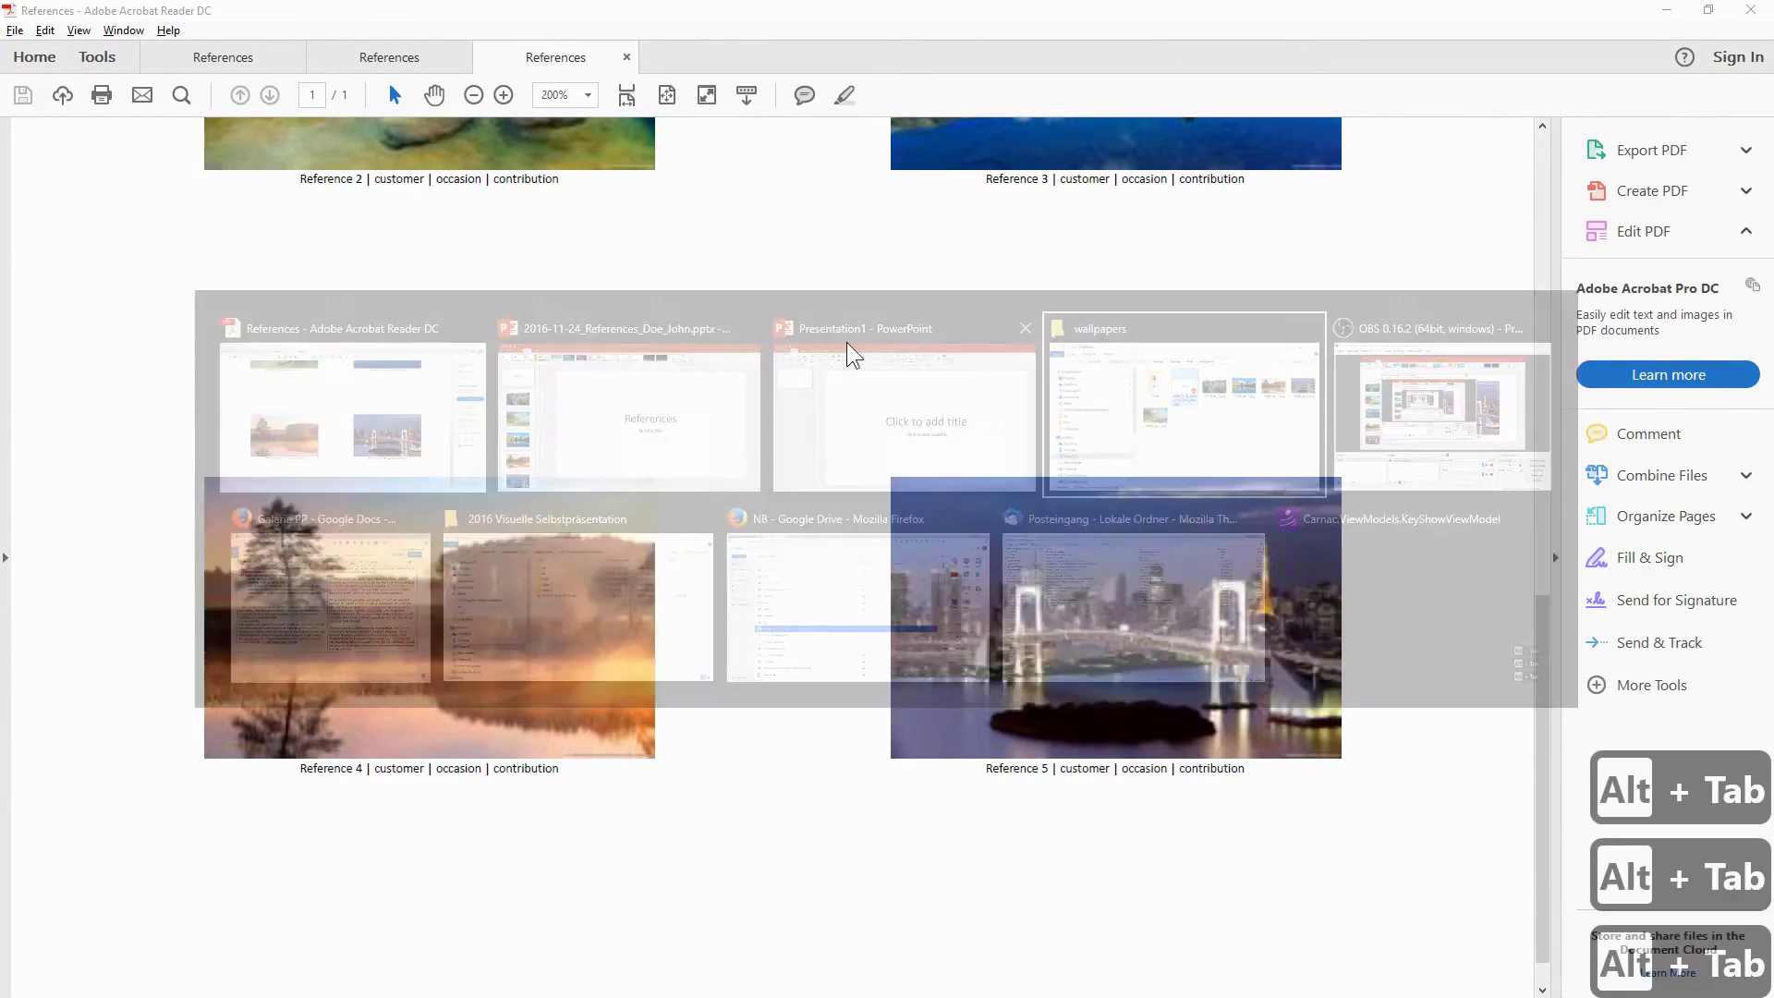
- Compare the three References PDFs' file sizes, the third being 341 KB, then minimize the folder
{"action": "left_click_drag", "start_coordinate": [850, 325], "coordinate": [816, 225]}
{"action": "left_click", "coordinate": [675, 360]}
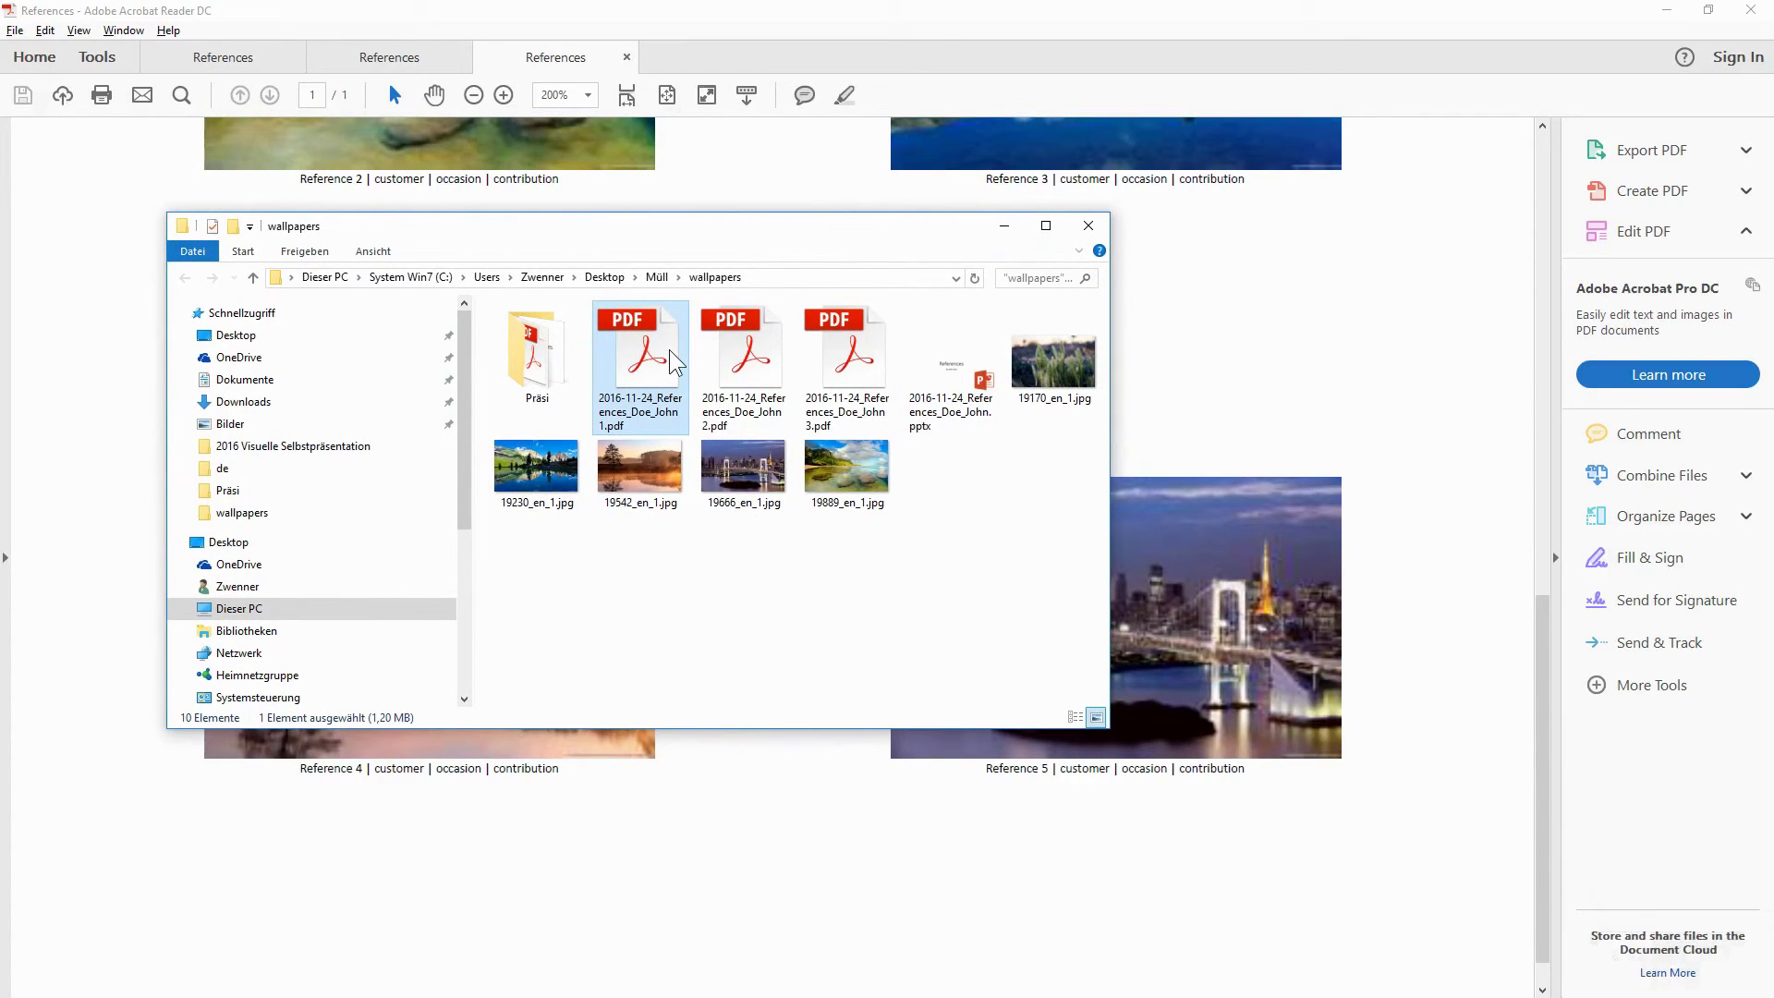
{"action": "left_click", "coordinate": [719, 427]}
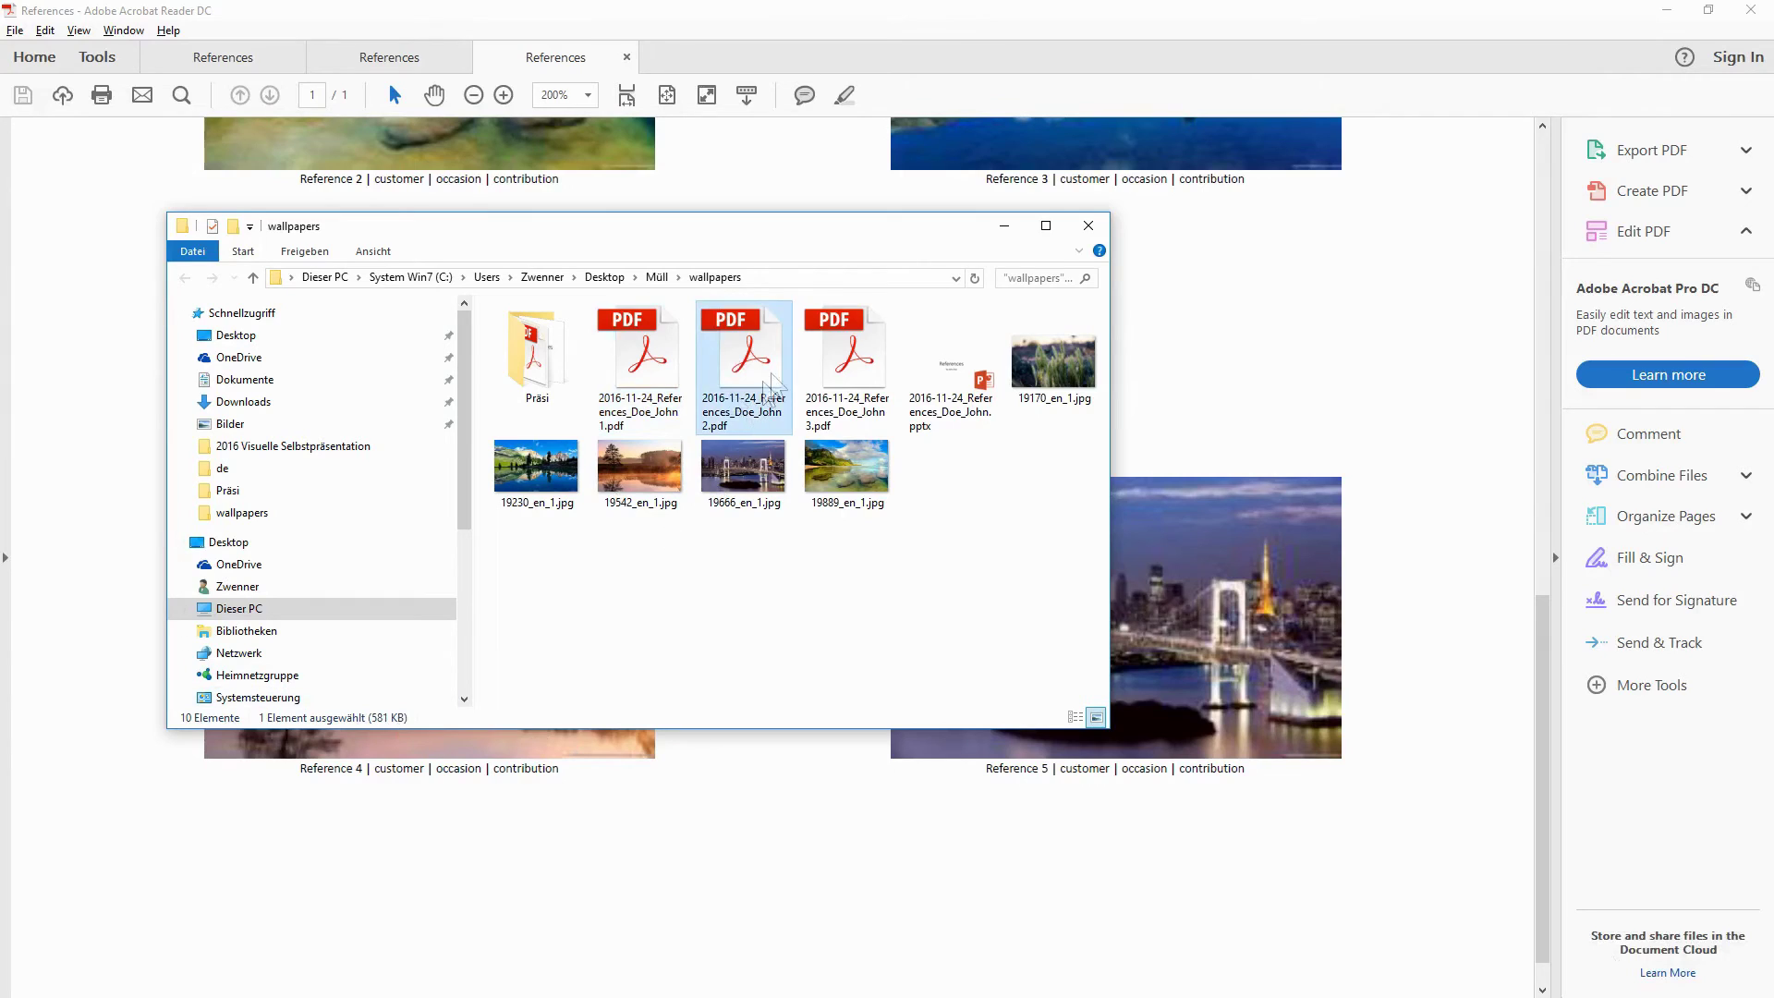
{"action": "left_click", "coordinate": [827, 350]}
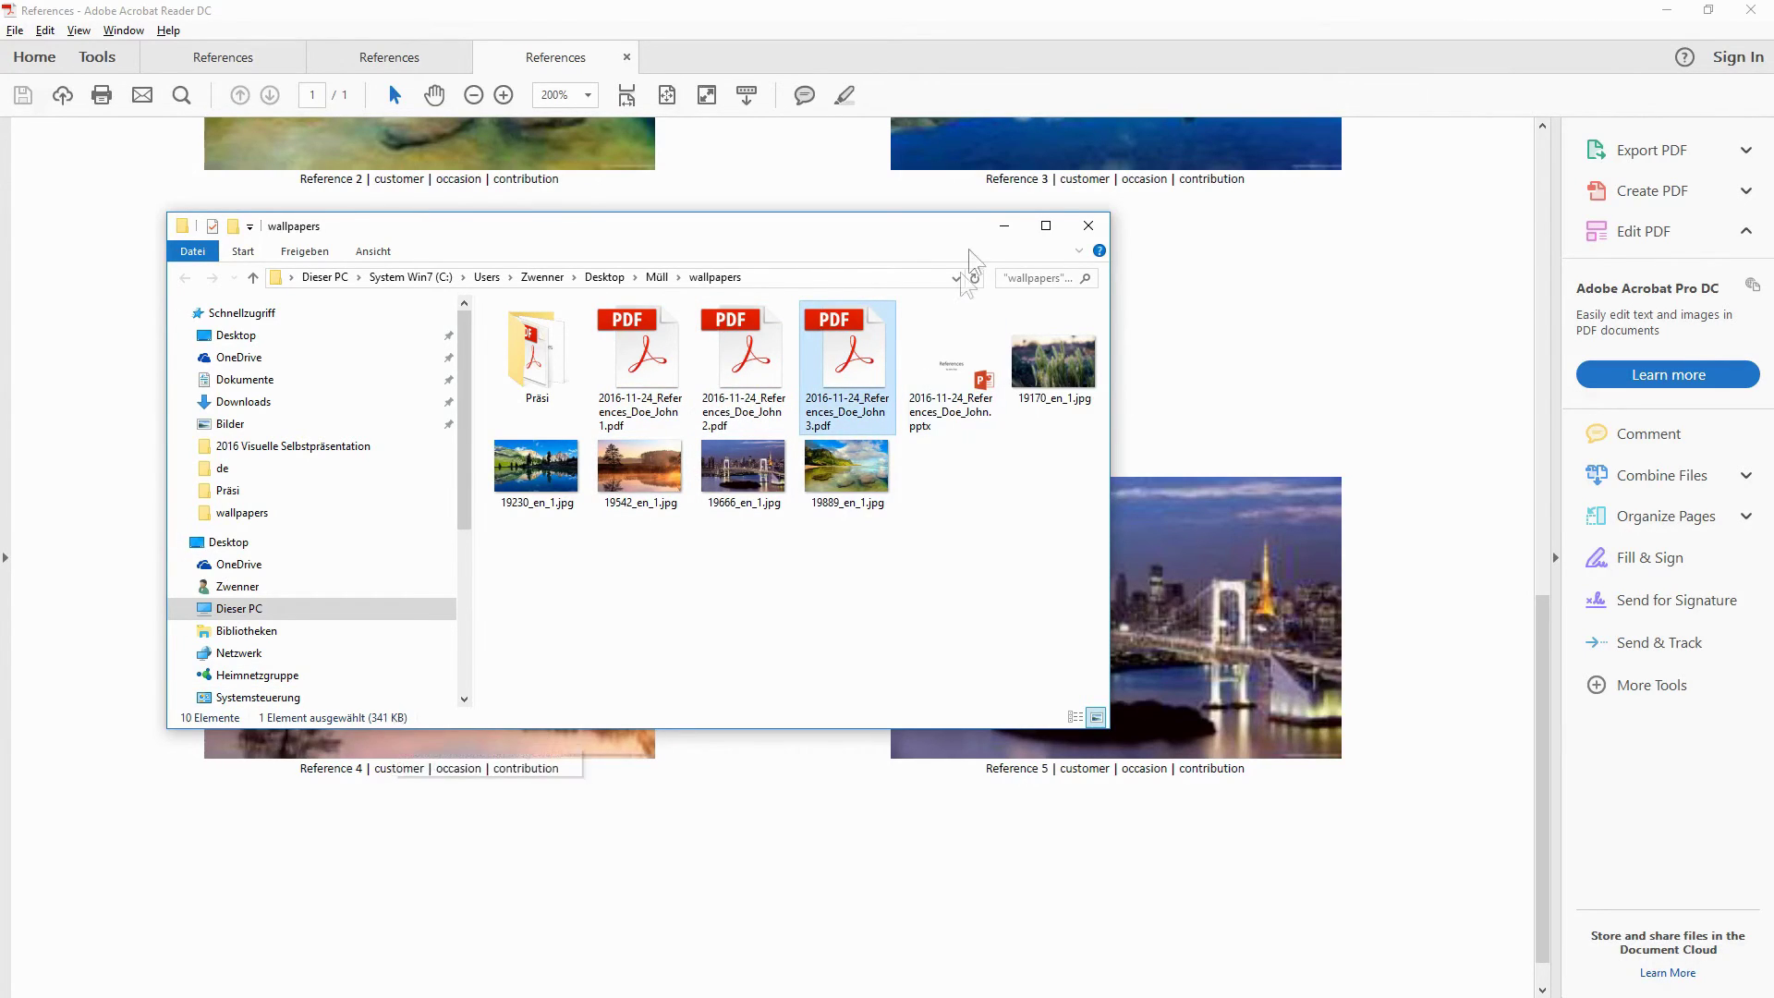
{"action": "left_click", "coordinate": [999, 233]}
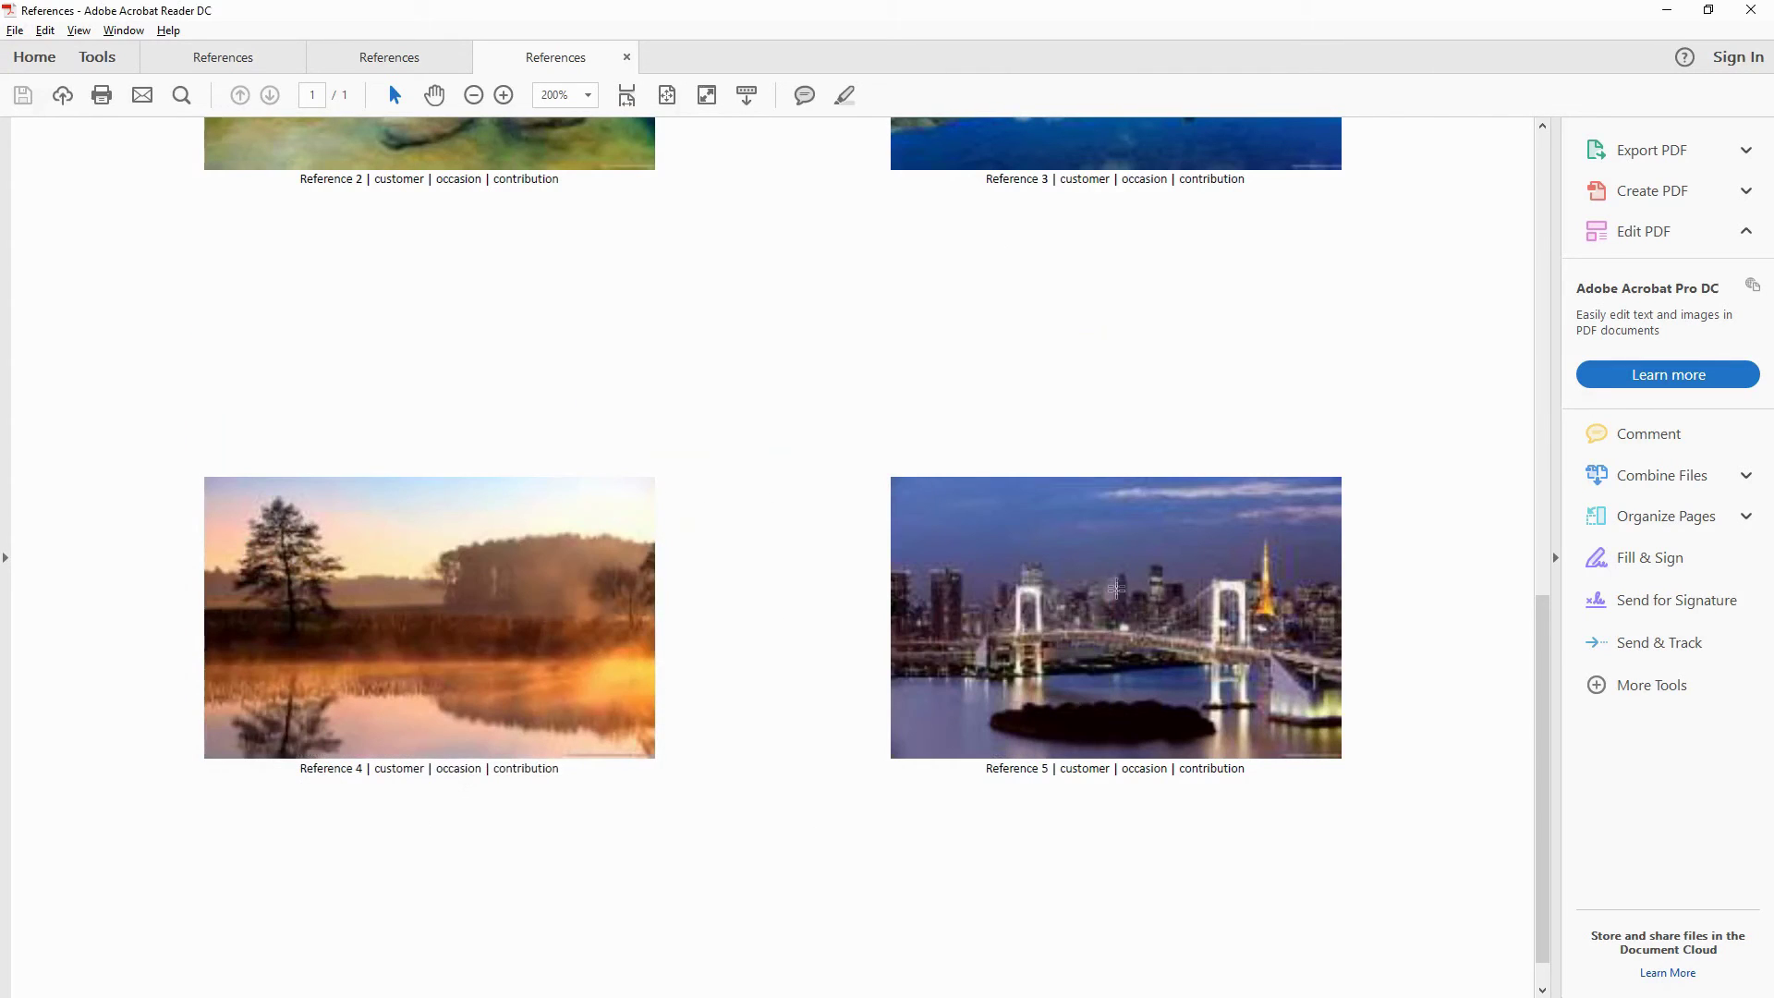
- Show the magnified bridge photo on page 6 of the first and second References PDFs
{"action": "scroll", "coordinate": [1151, 631], "scroll_direction": "up", "scroll_amount": 4}
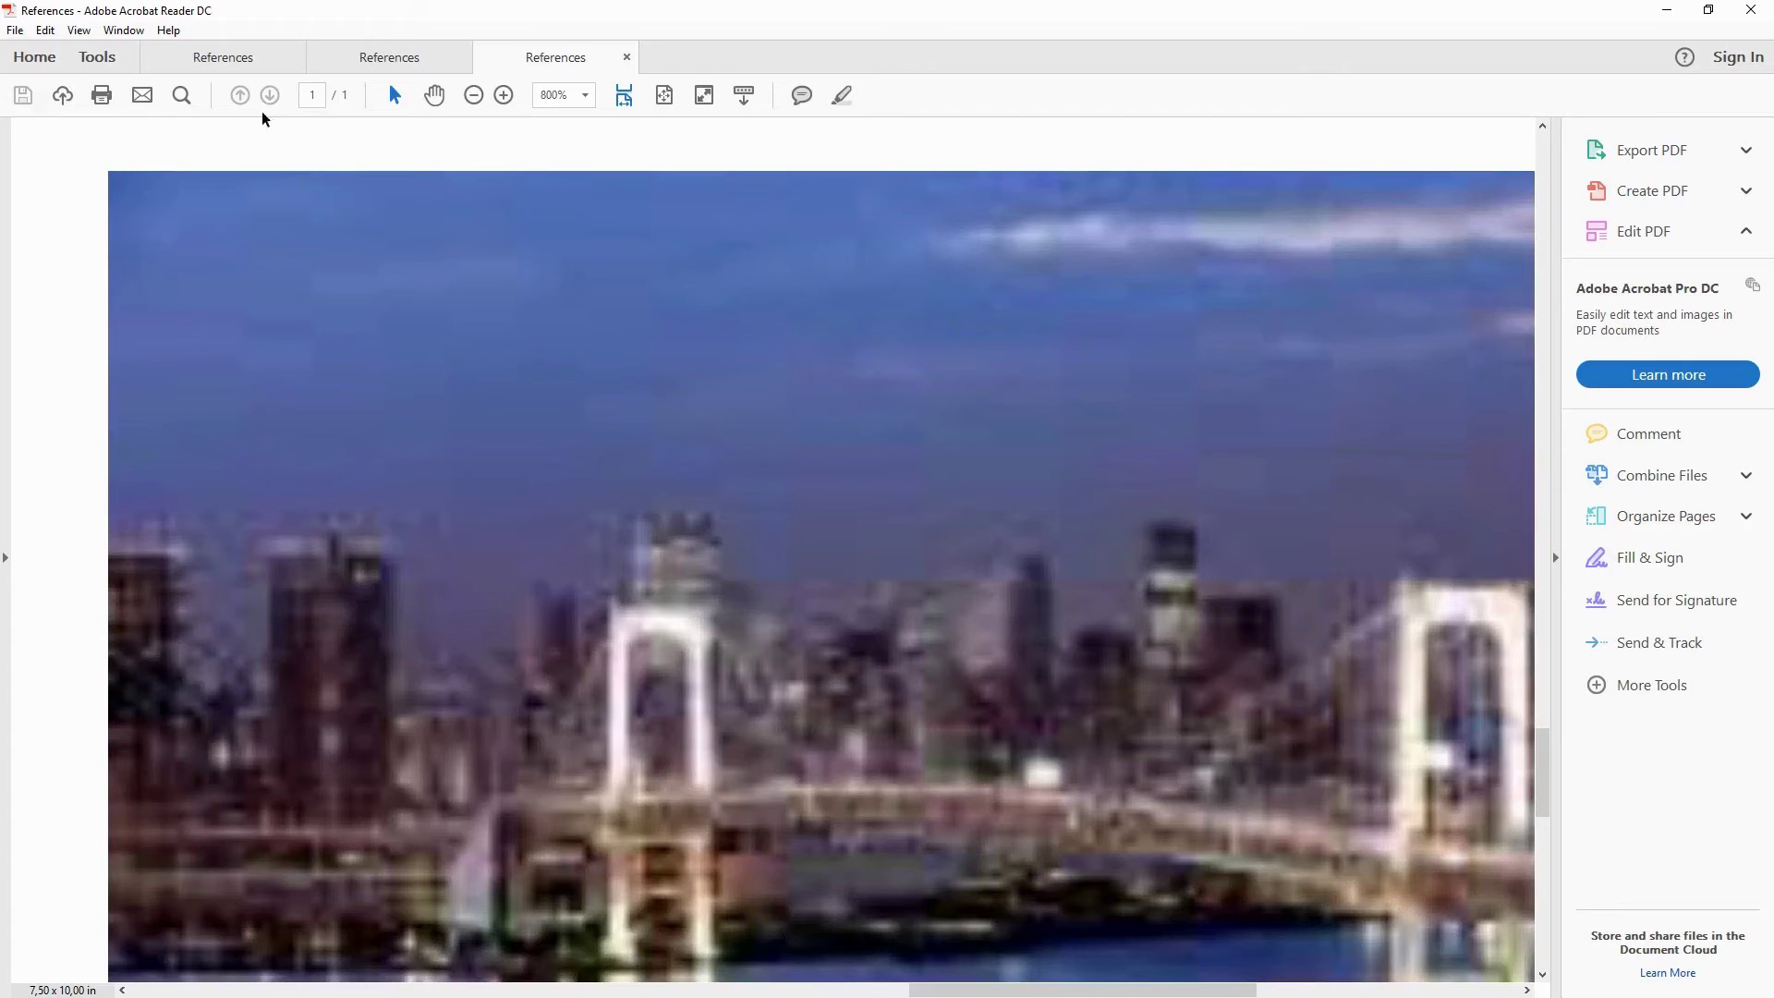
{"action": "left_click", "coordinate": [242, 59]}
{"action": "left_click_drag", "start_coordinate": [1549, 169], "coordinate": [1539, 823]}
{"action": "scroll", "coordinate": [543, 488], "scroll_direction": "up", "scroll_amount": 3}
{"action": "scroll", "coordinate": [545, 488], "scroll_direction": "up", "scroll_amount": 2}
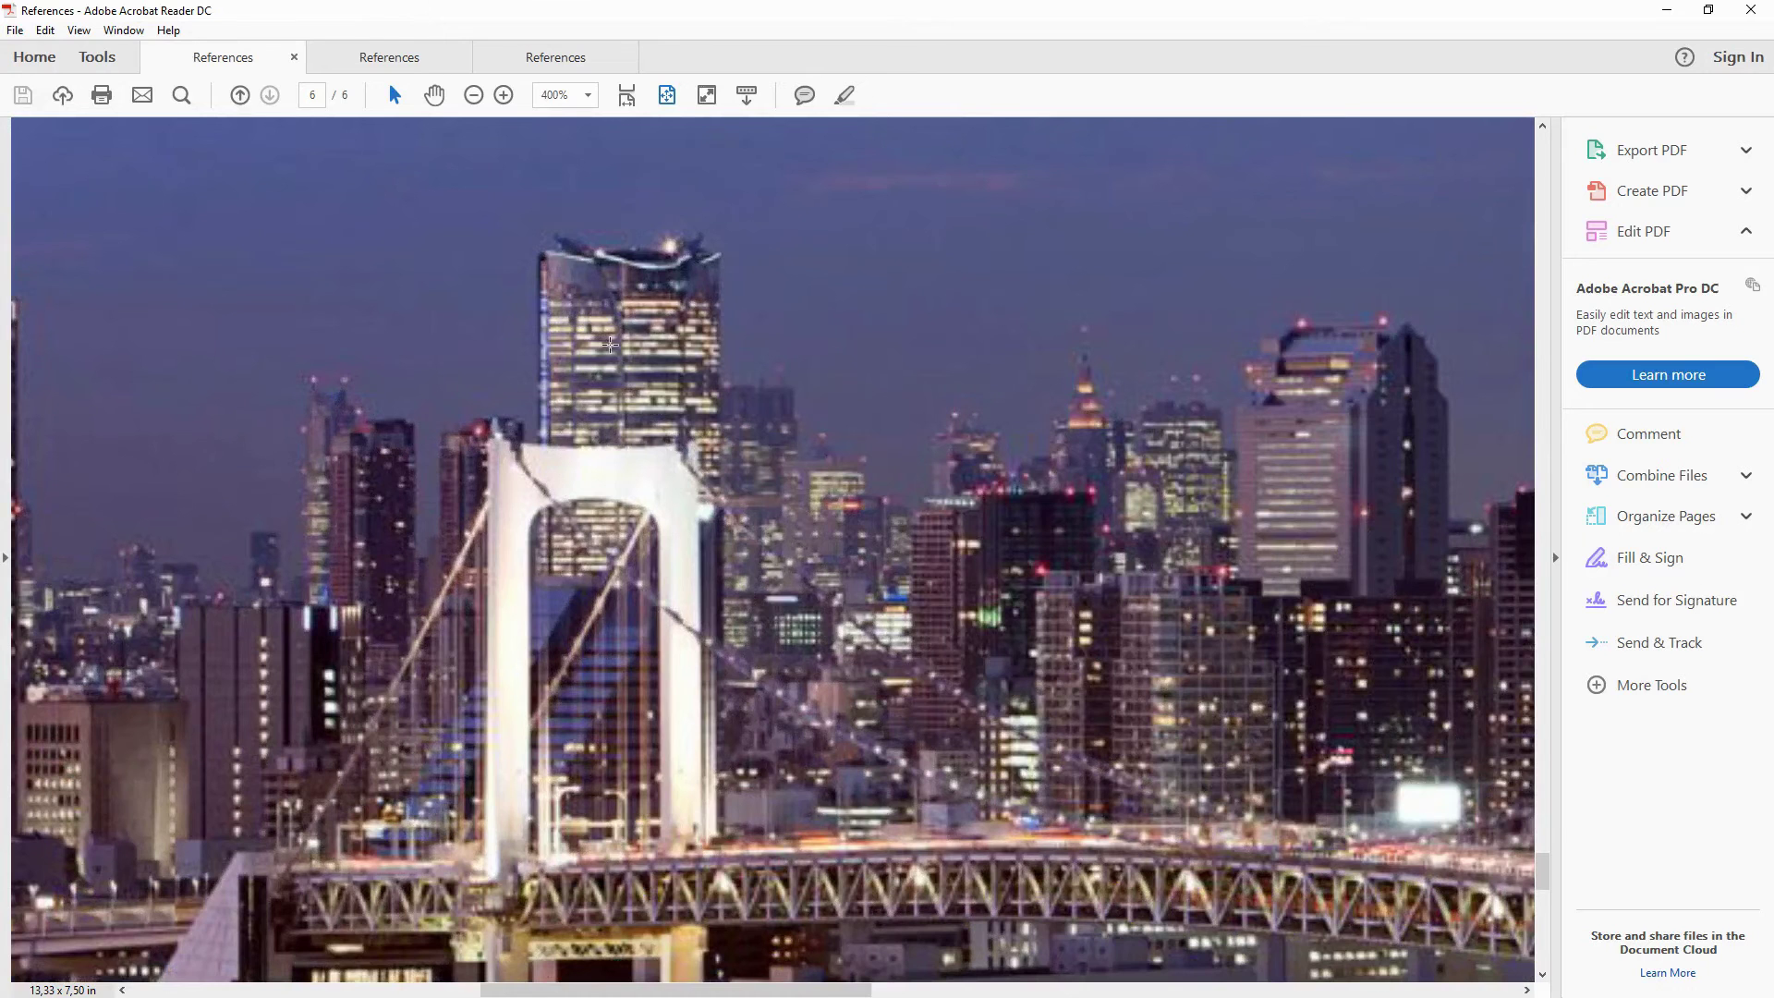
{"action": "left_click", "coordinate": [379, 55]}
{"action": "left_click_drag", "start_coordinate": [1542, 213], "coordinate": [1544, 818]}
{"action": "scroll", "coordinate": [529, 231], "scroll_direction": "up", "scroll_amount": 5}
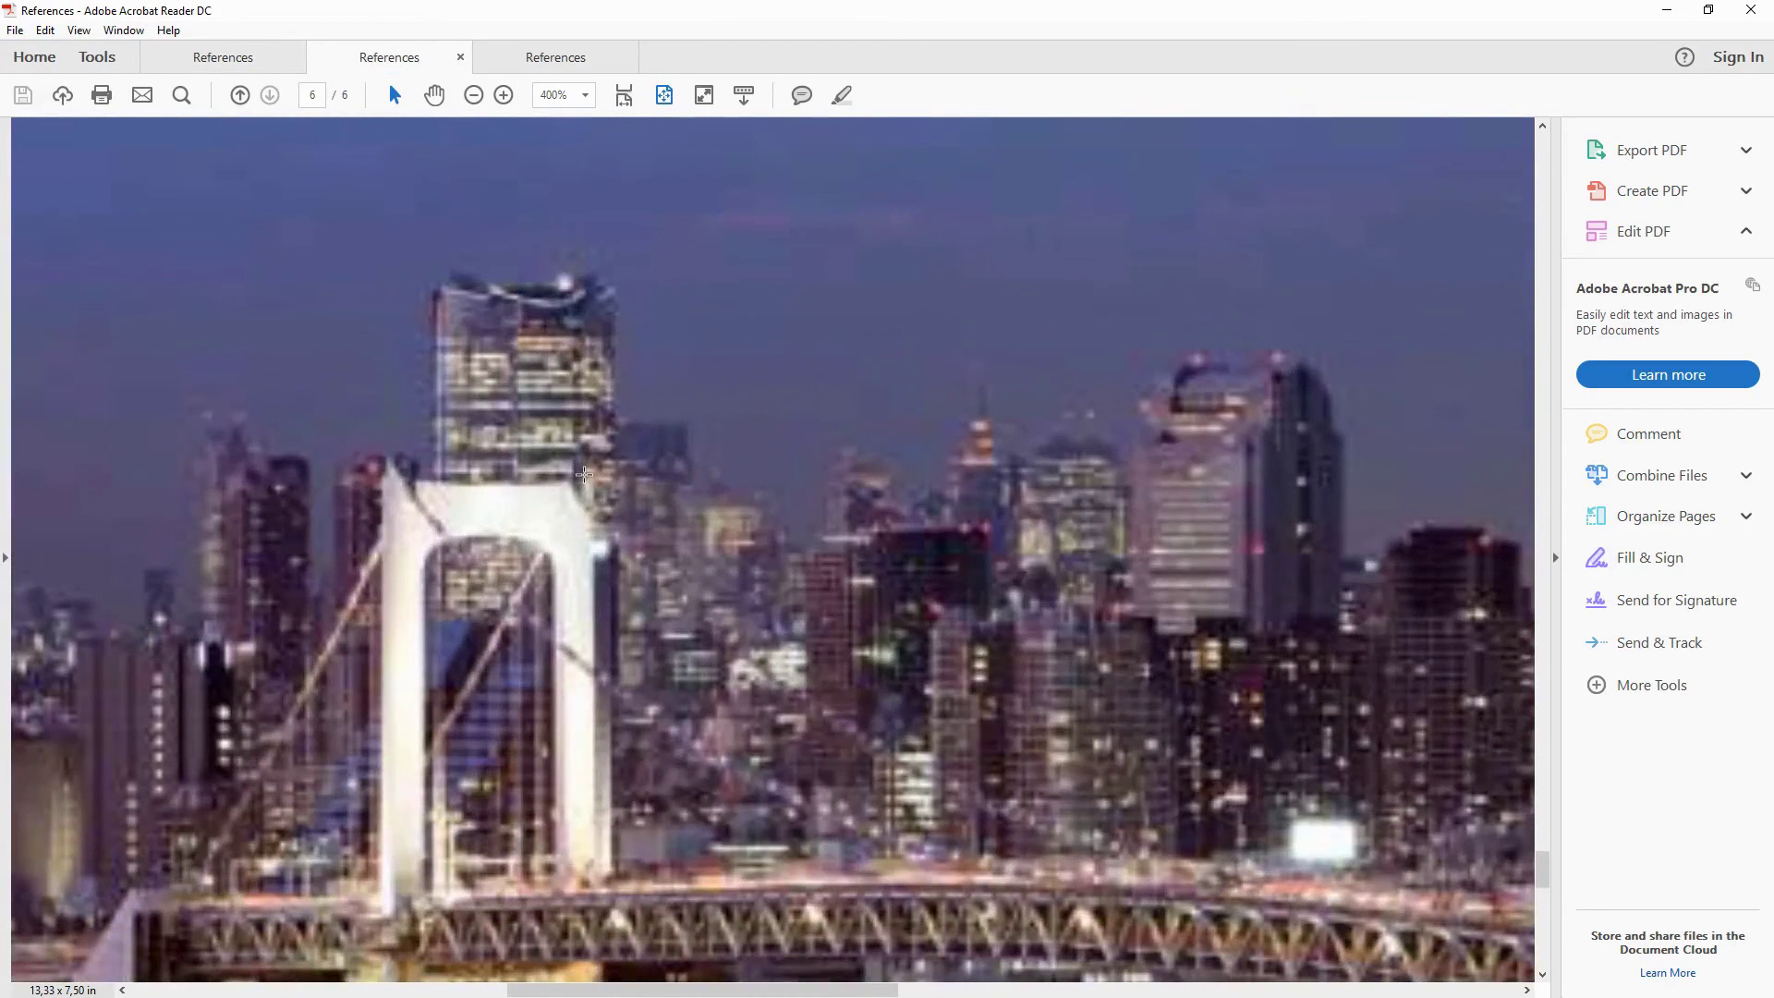
- Switch back and forth between the two PDFs' bridge photos to compare image quality
{"action": "left_click", "coordinate": [219, 58]}
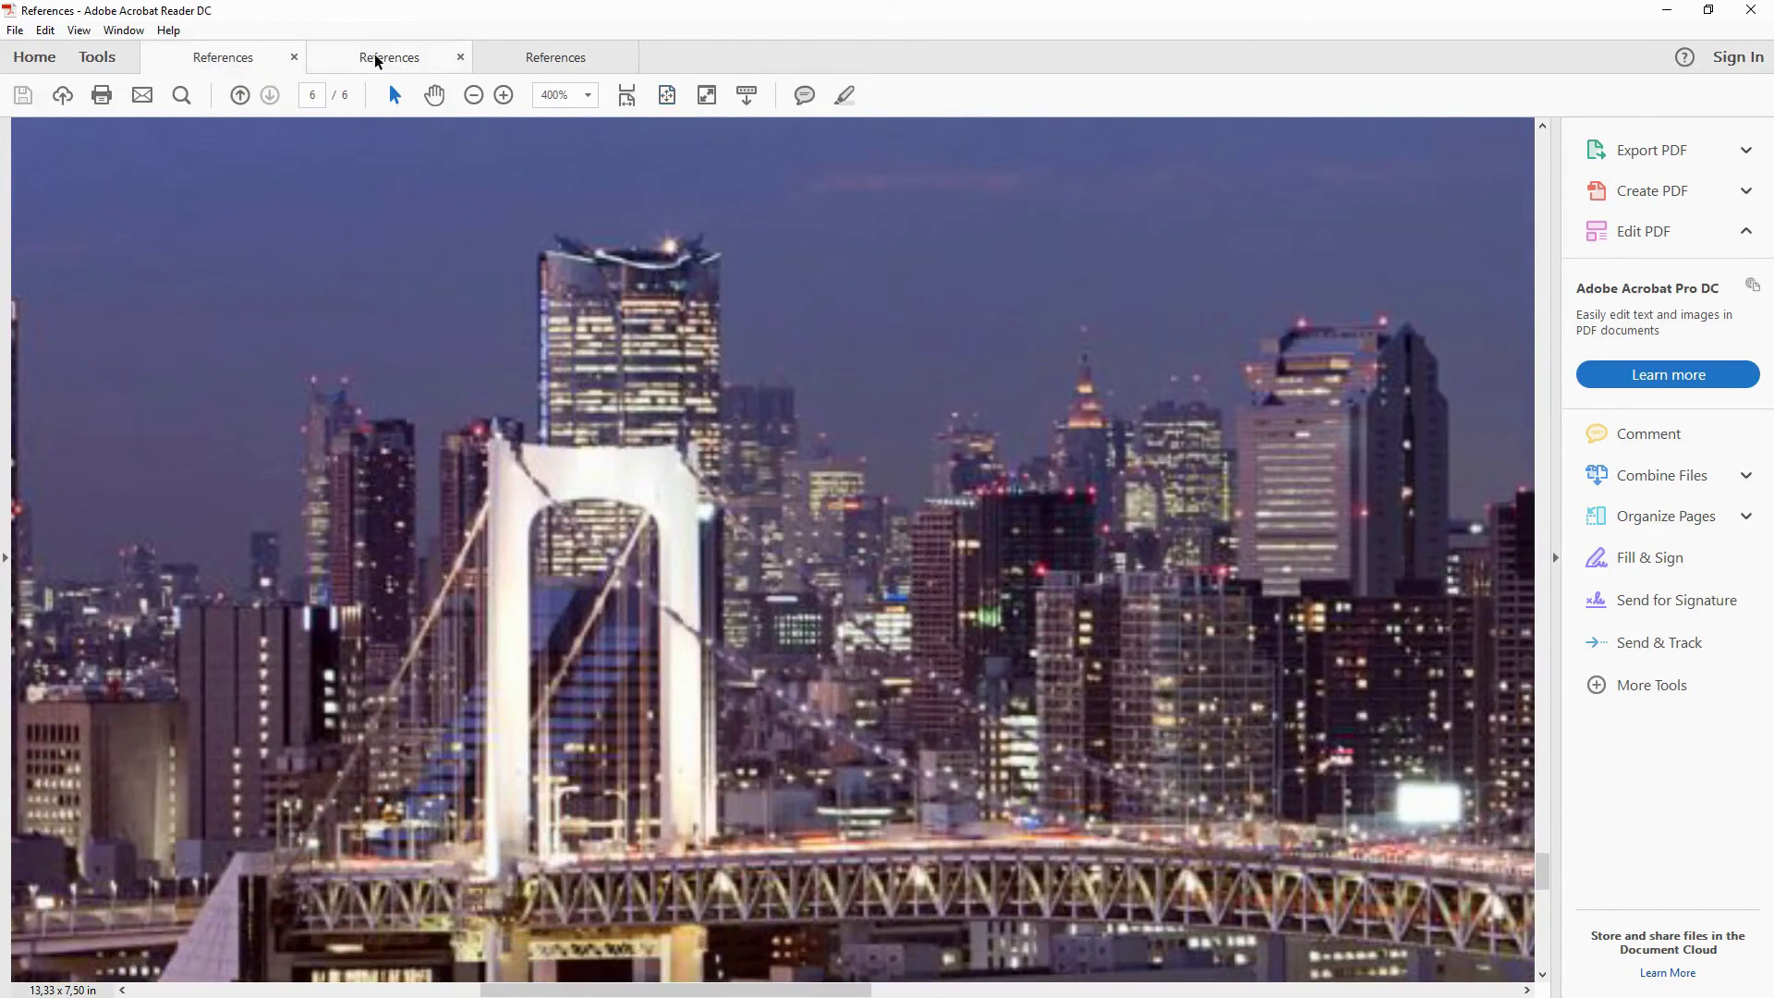
{"action": "left_click", "coordinate": [376, 58]}
{"action": "left_click", "coordinate": [246, 59]}
{"action": "left_click", "coordinate": [360, 64]}
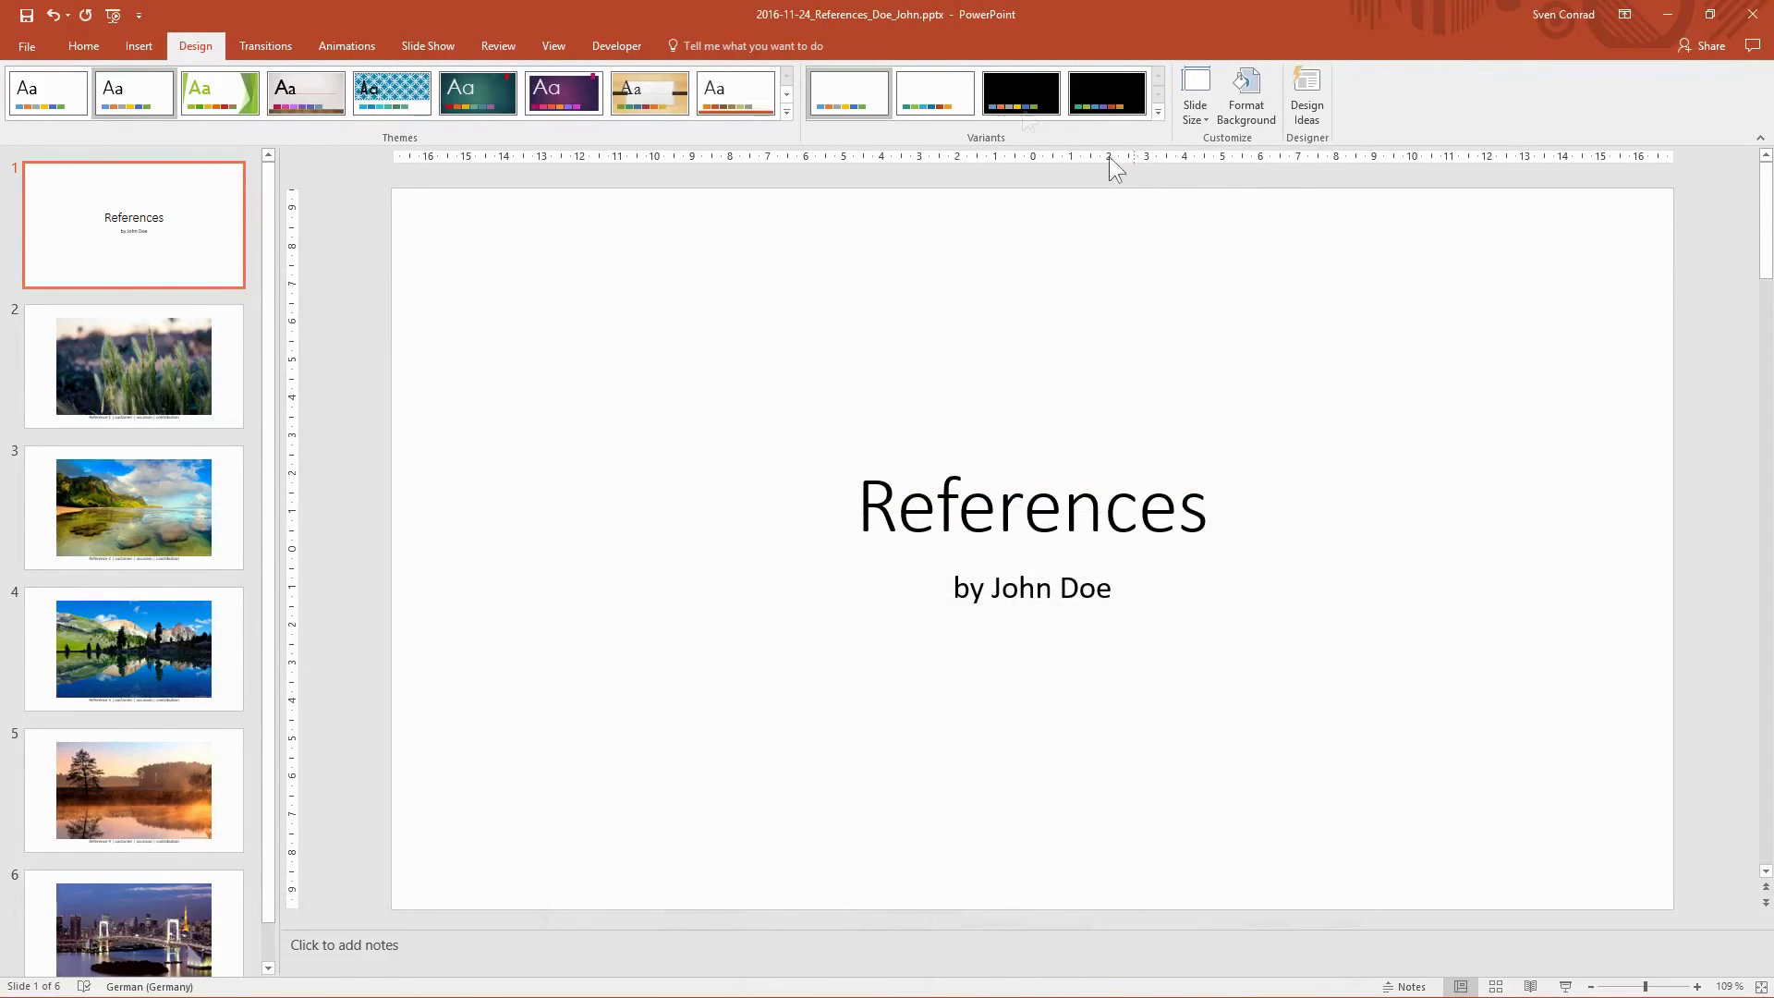
- Preview the References printout and scroll to slide 4, the 'Reference 3' mountain-lake photo
{"action": "left_click", "coordinate": [35, 47]}
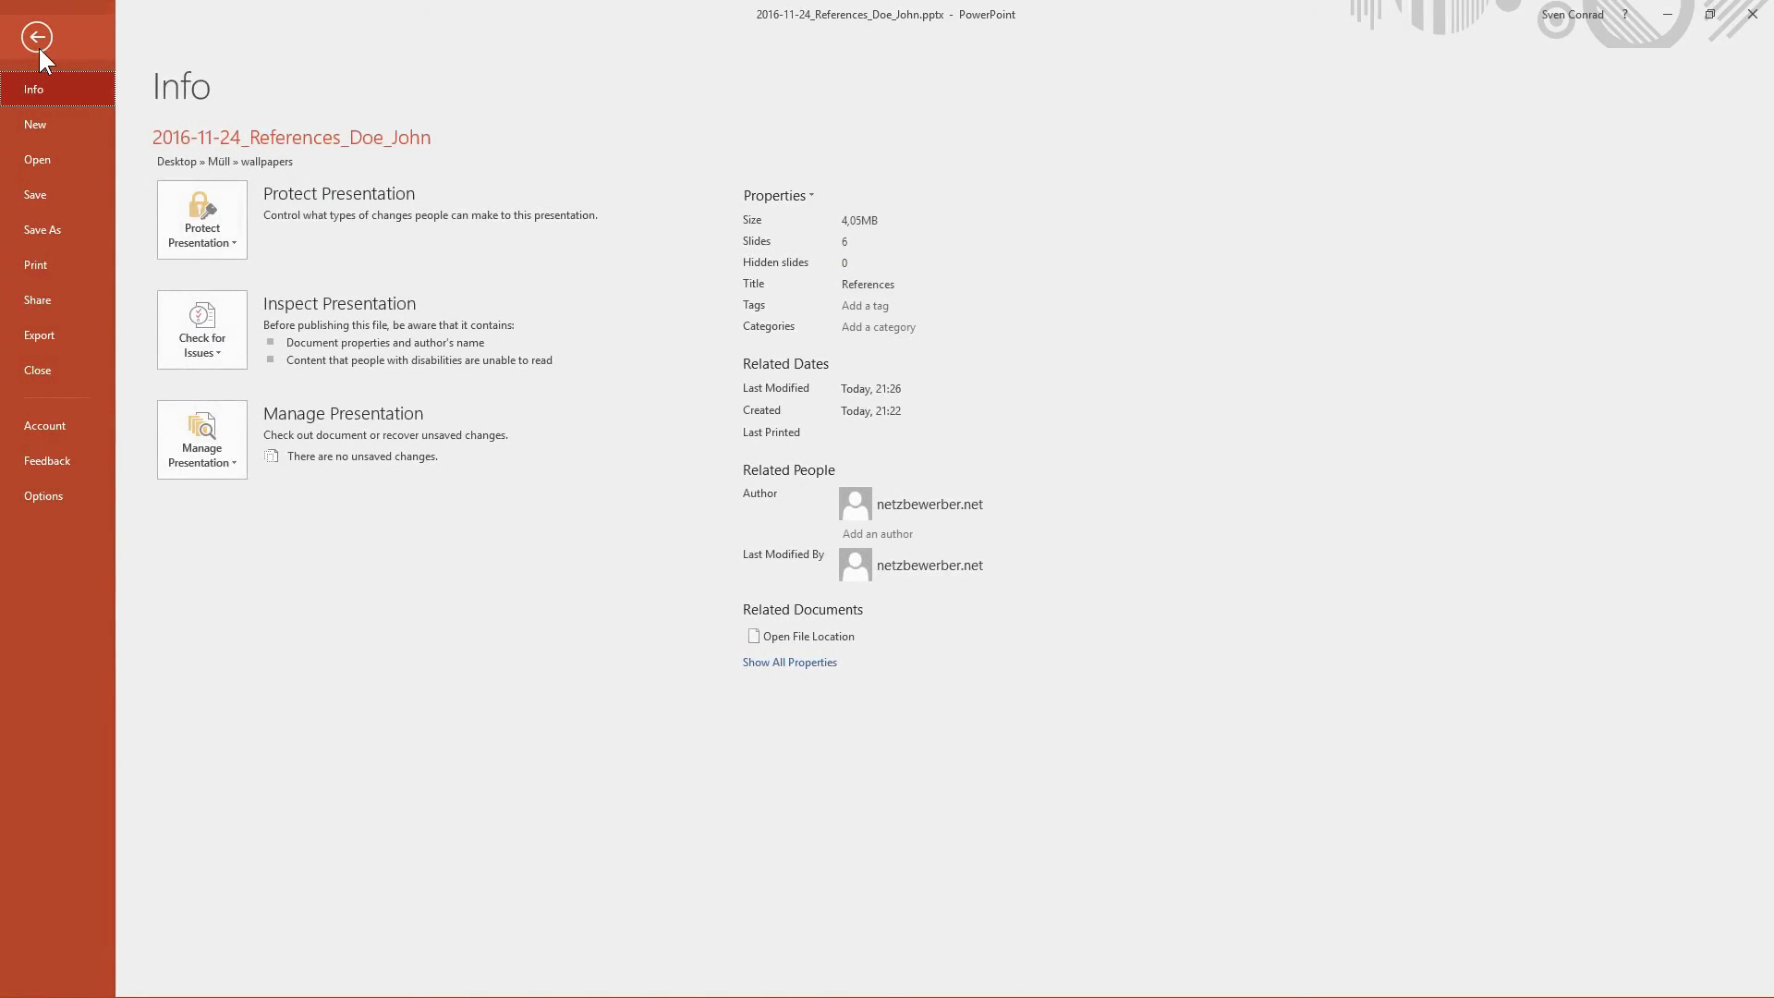
{"action": "left_click", "coordinate": [71, 269]}
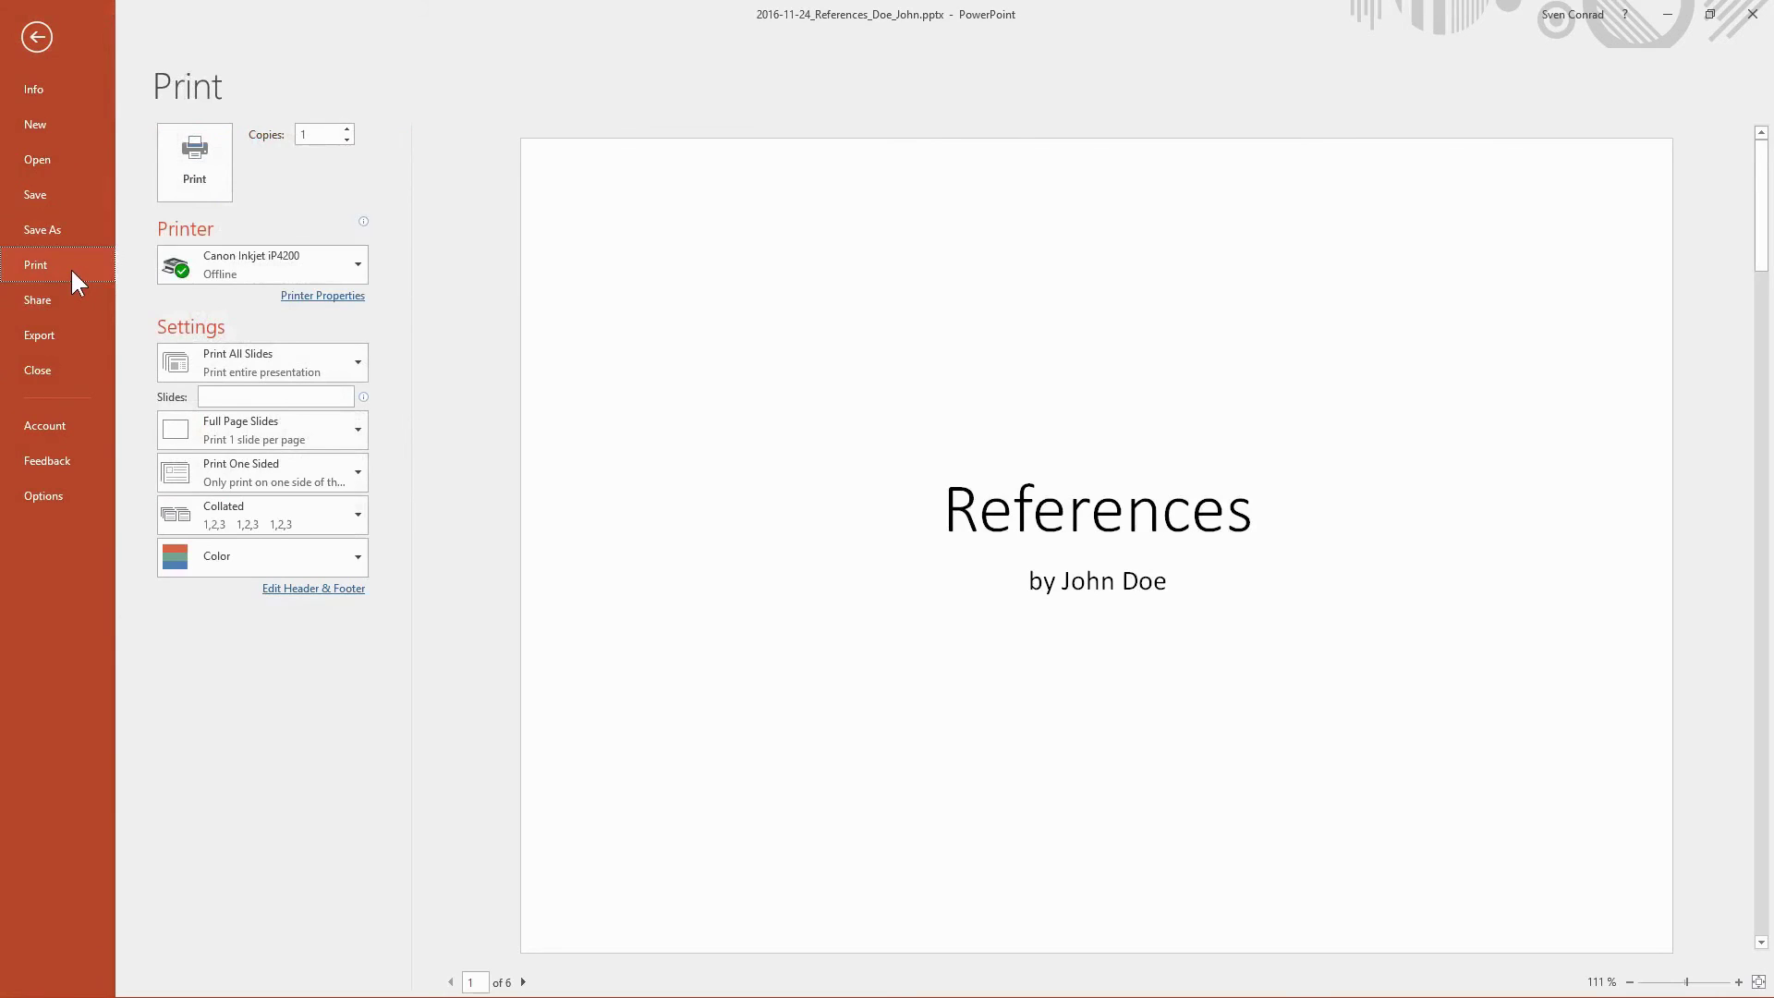
{"action": "scroll", "coordinate": [1057, 408], "scroll_direction": "down", "scroll_amount": 3}
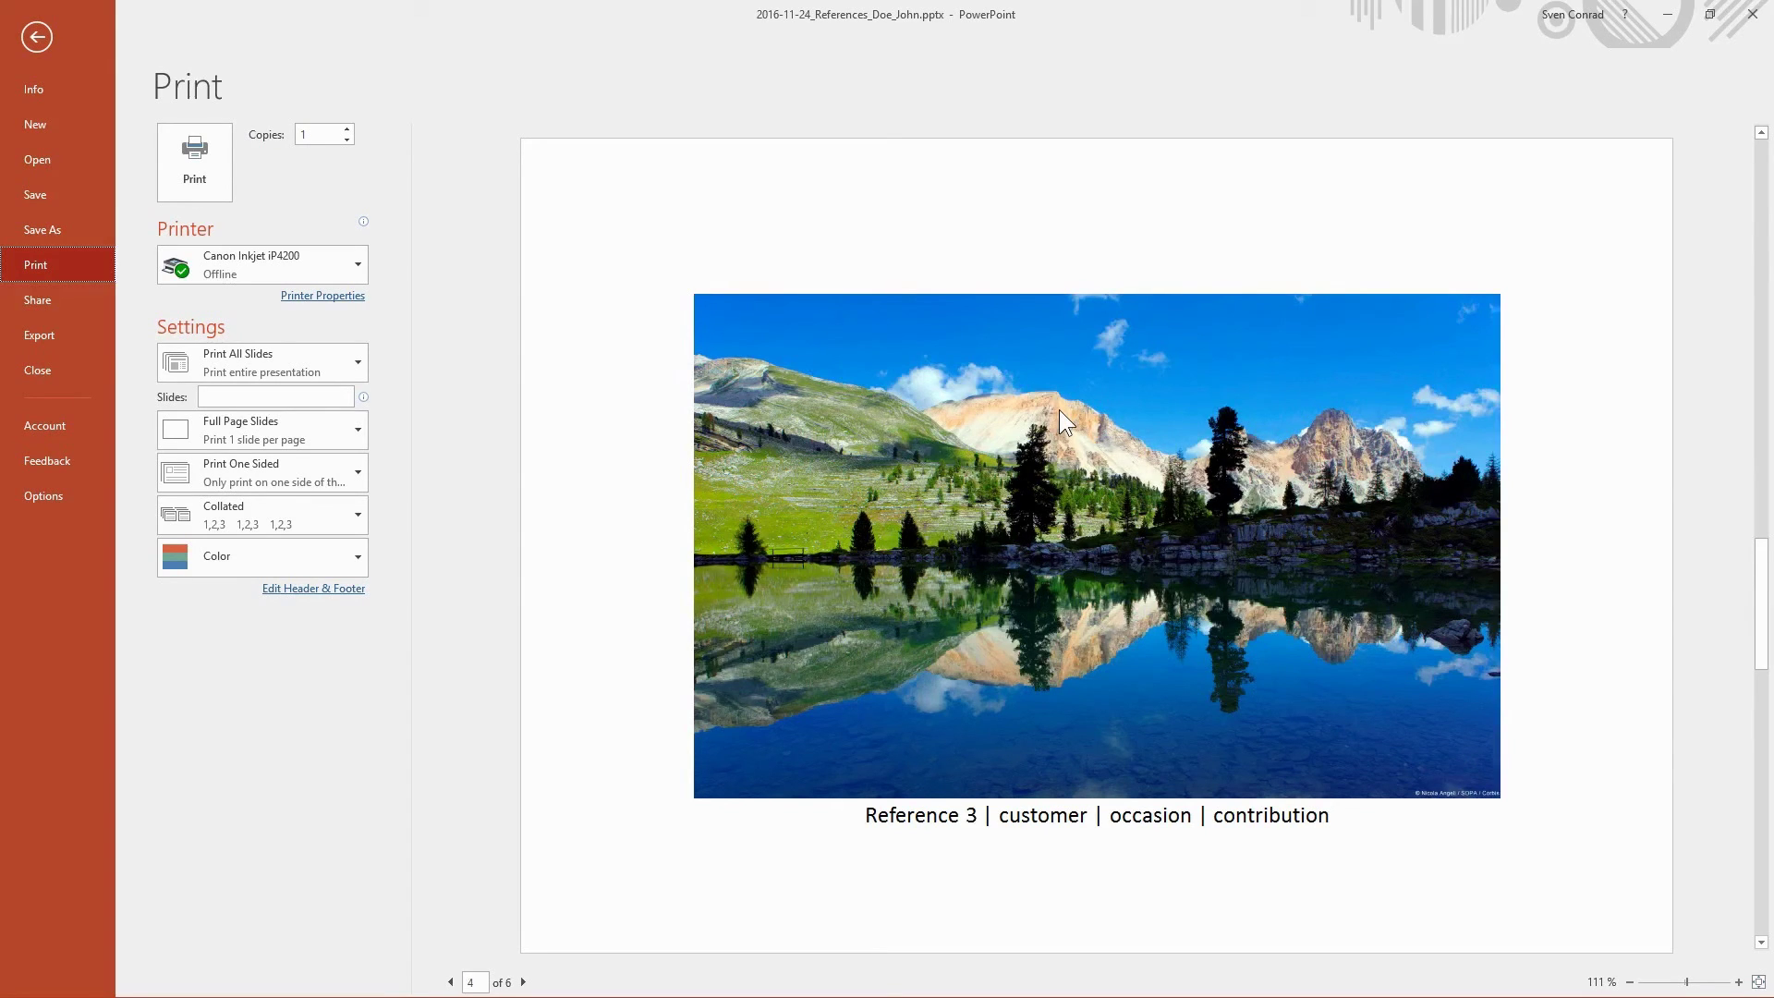
{"action": "left_click", "coordinate": [319, 429]}
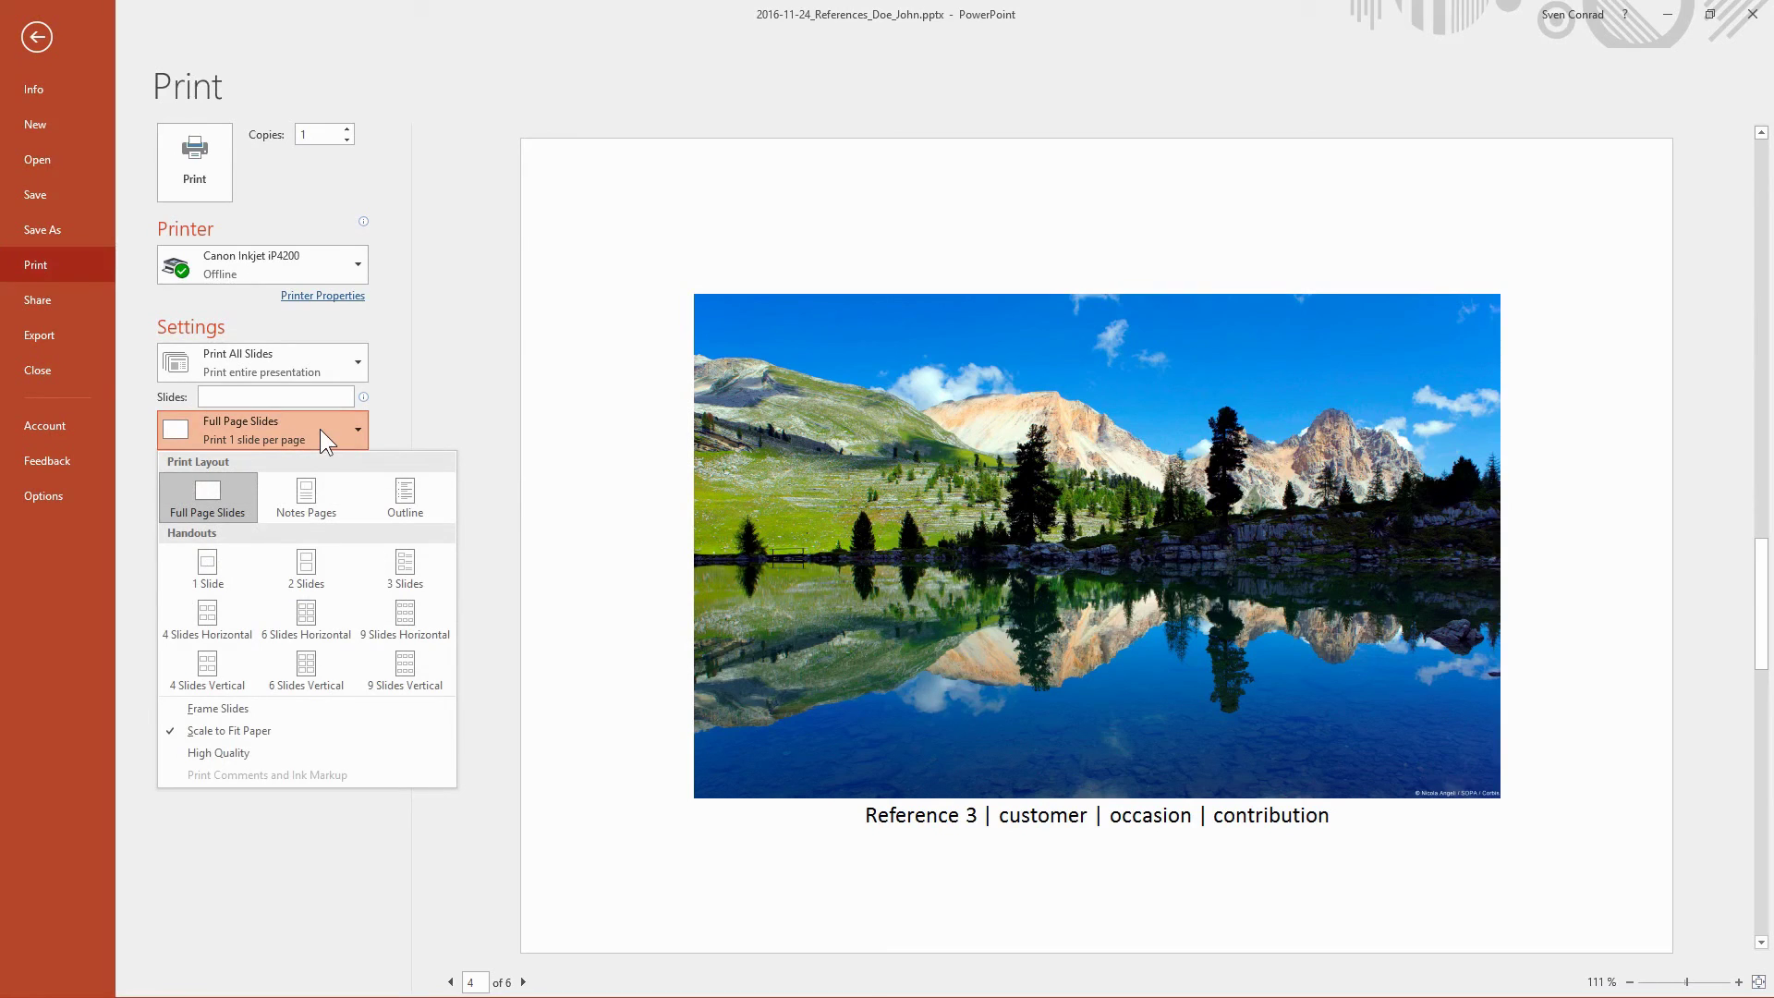
- Try 2 Slides and 6 Slides Horizontal handouts, settling on 4 Slides Horizontal in Landscape orientation
{"action": "left_click", "coordinate": [318, 557]}
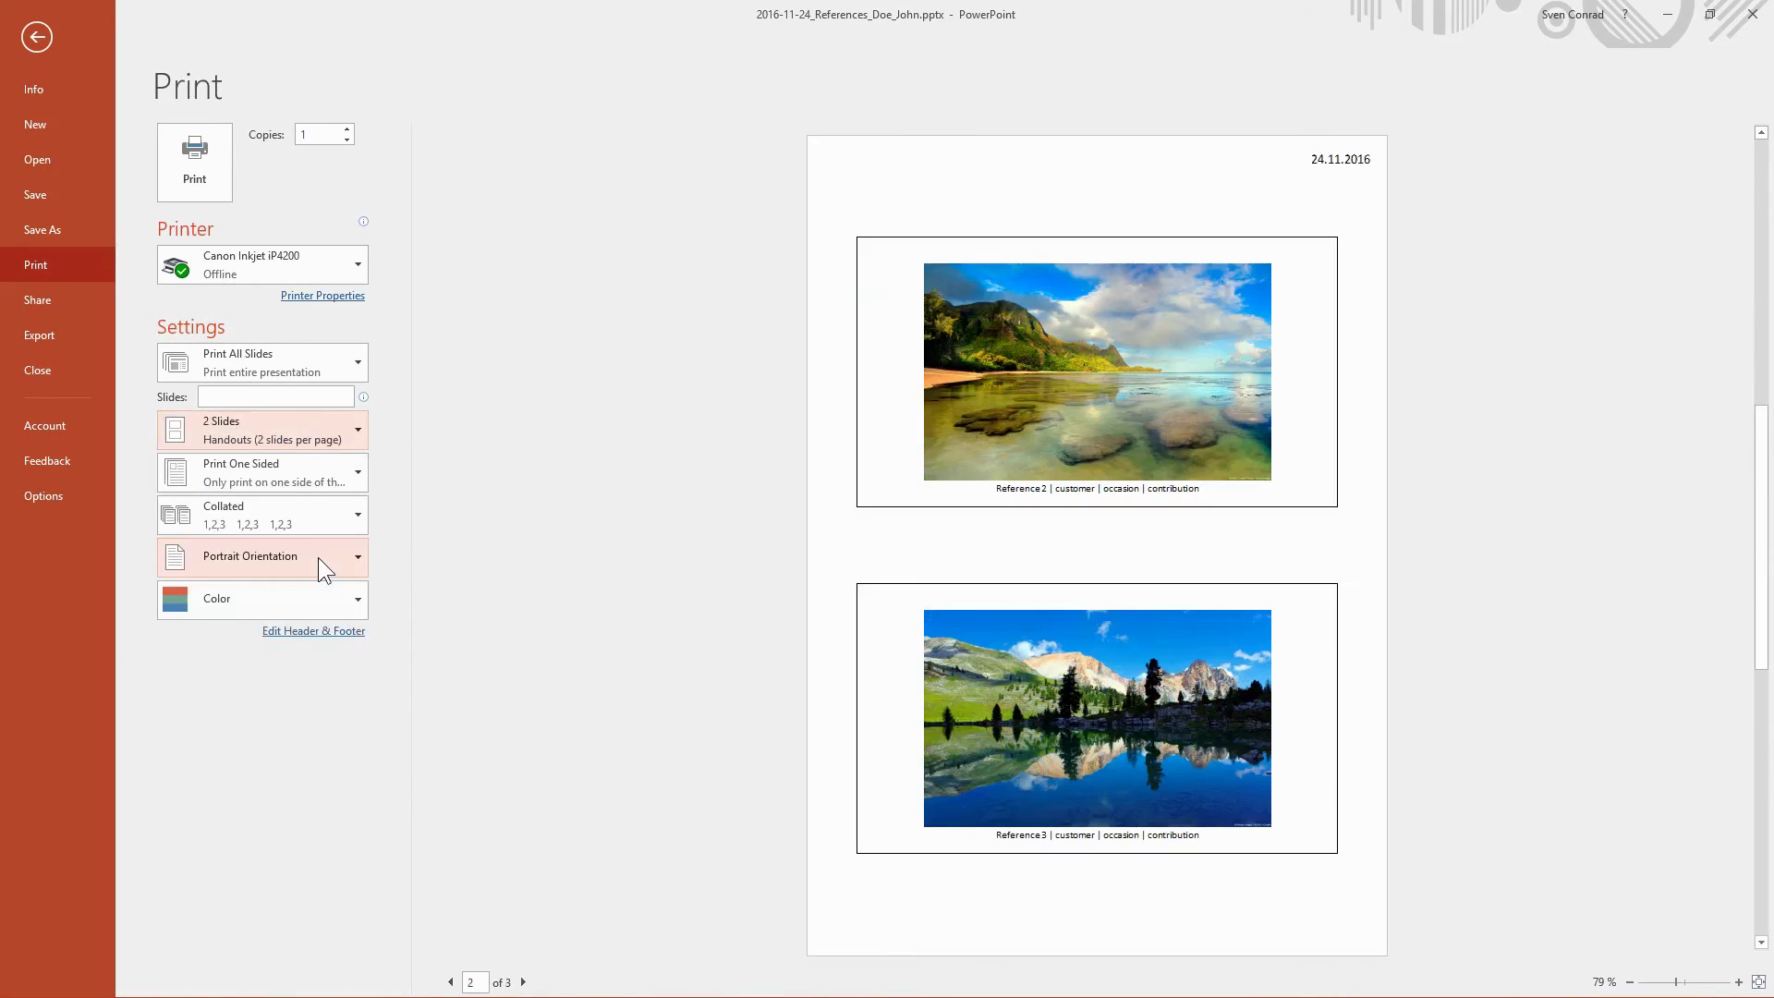
{"action": "left_click", "coordinate": [324, 435]}
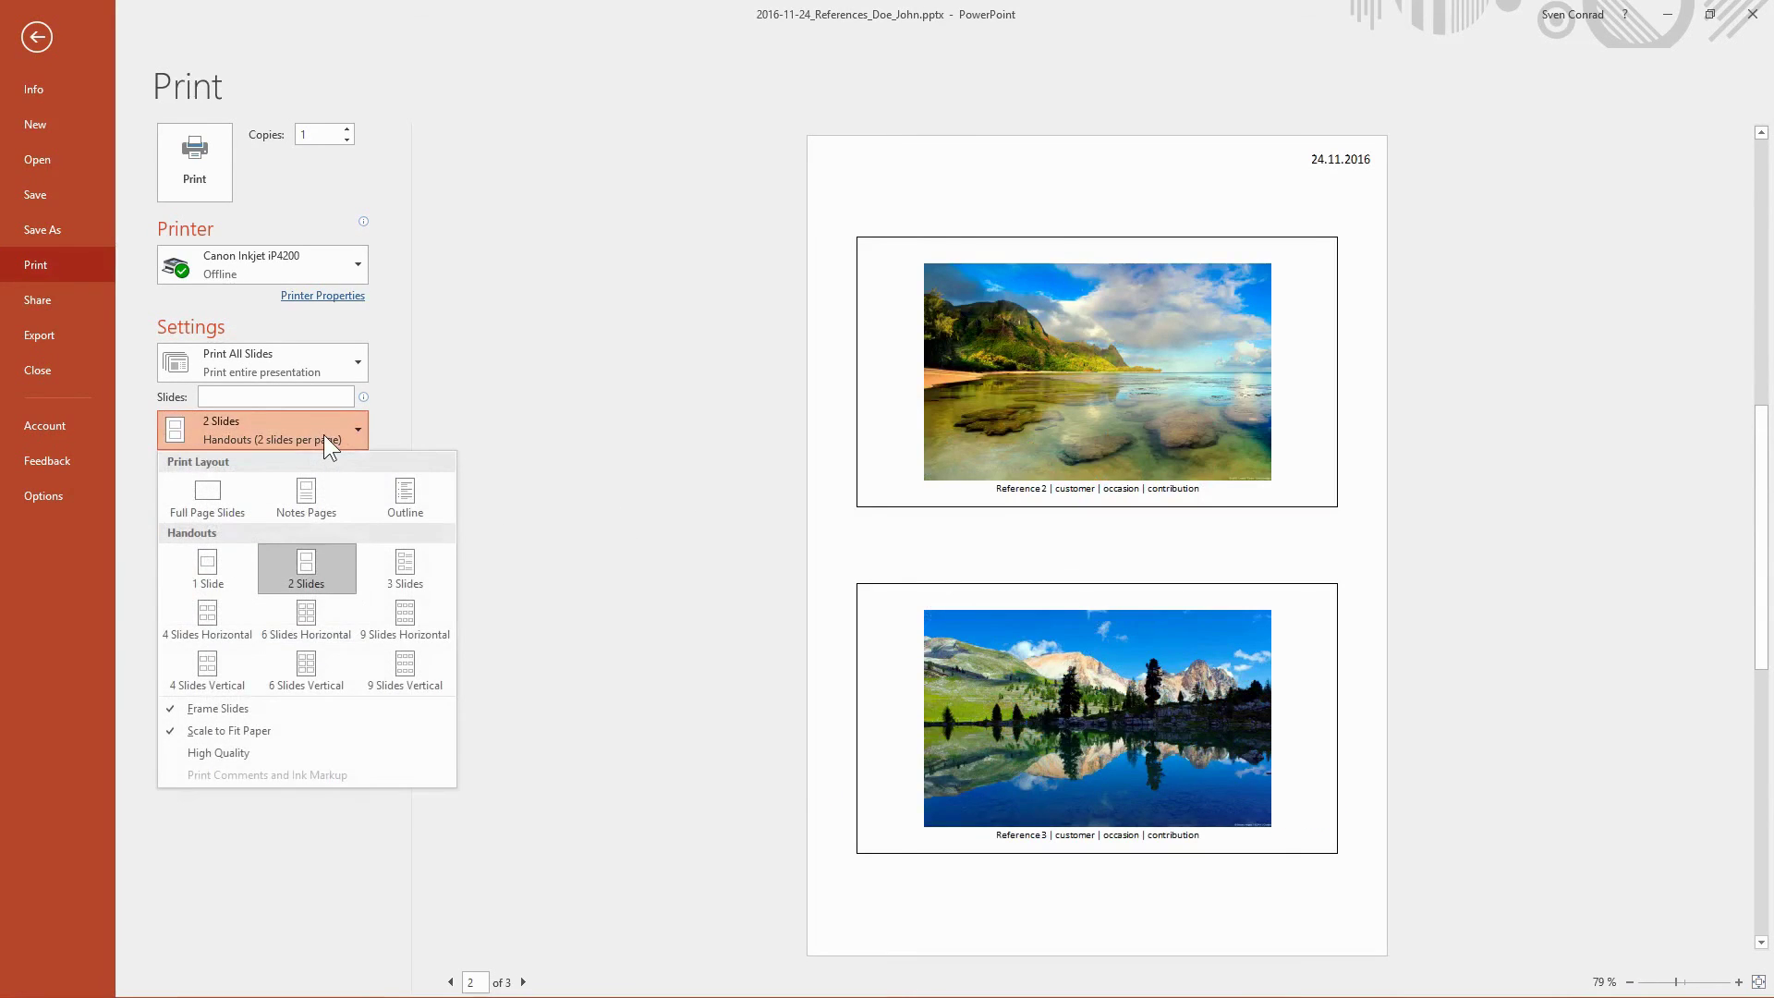
{"action": "left_click", "coordinate": [316, 613]}
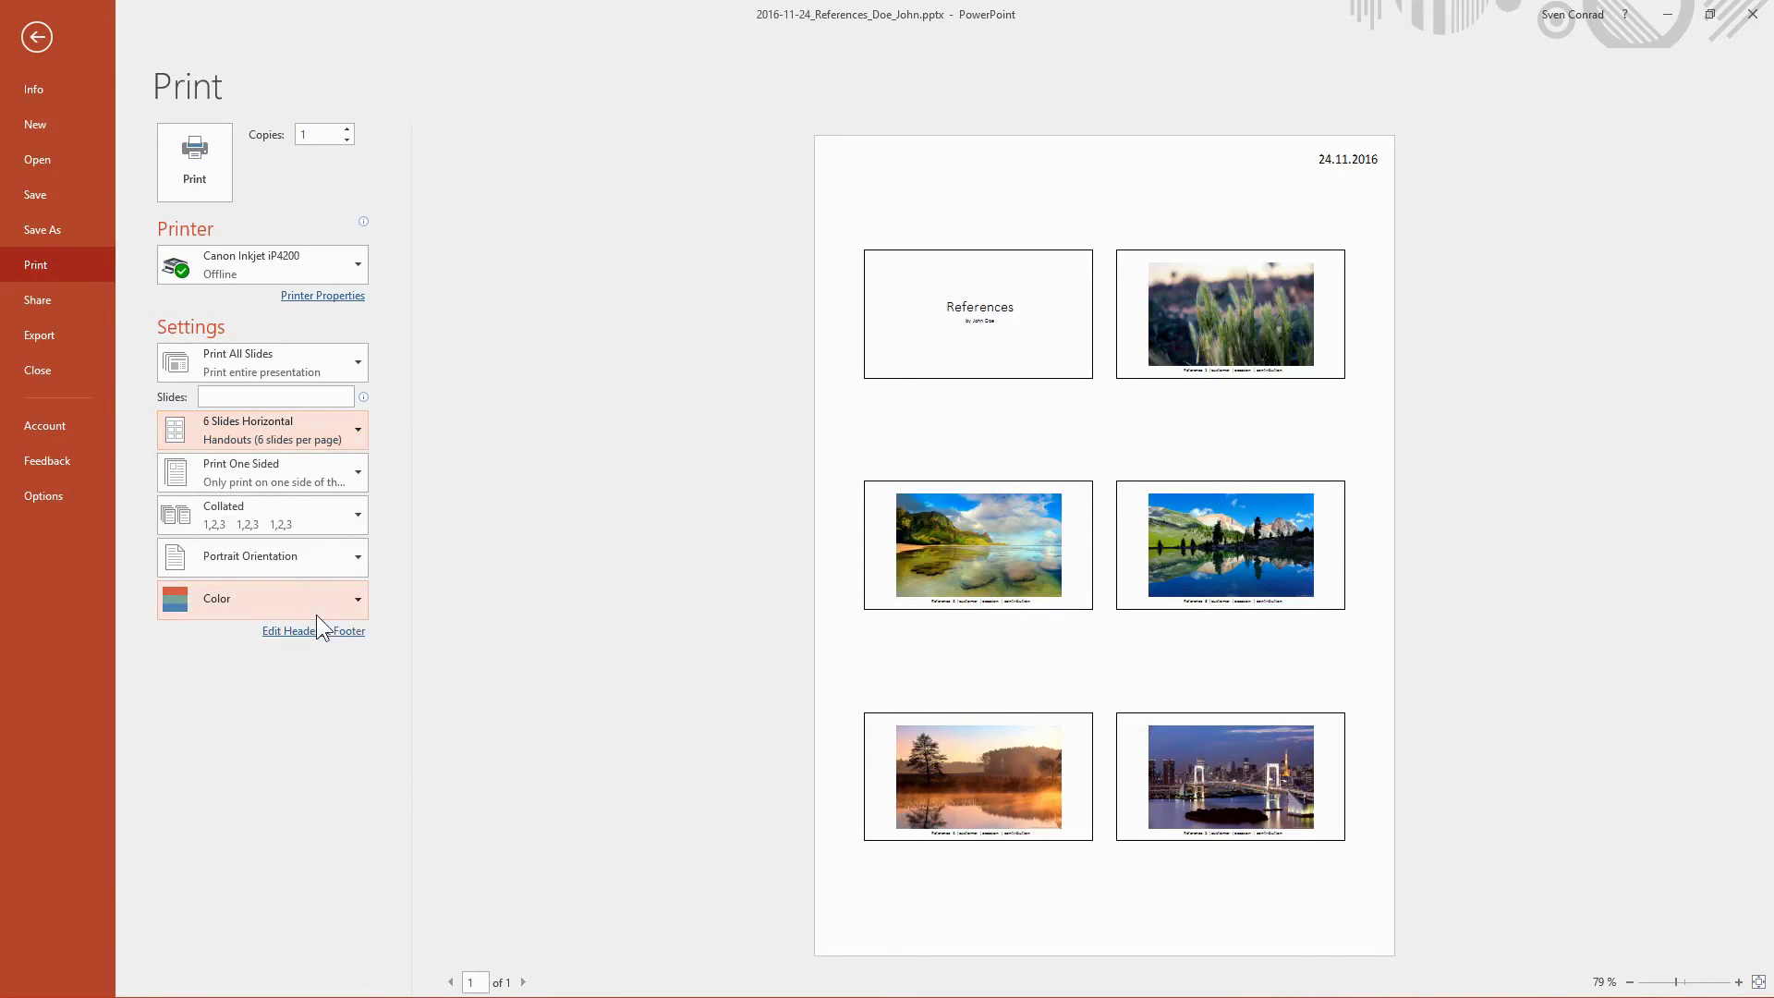
{"action": "left_click", "coordinate": [296, 431]}
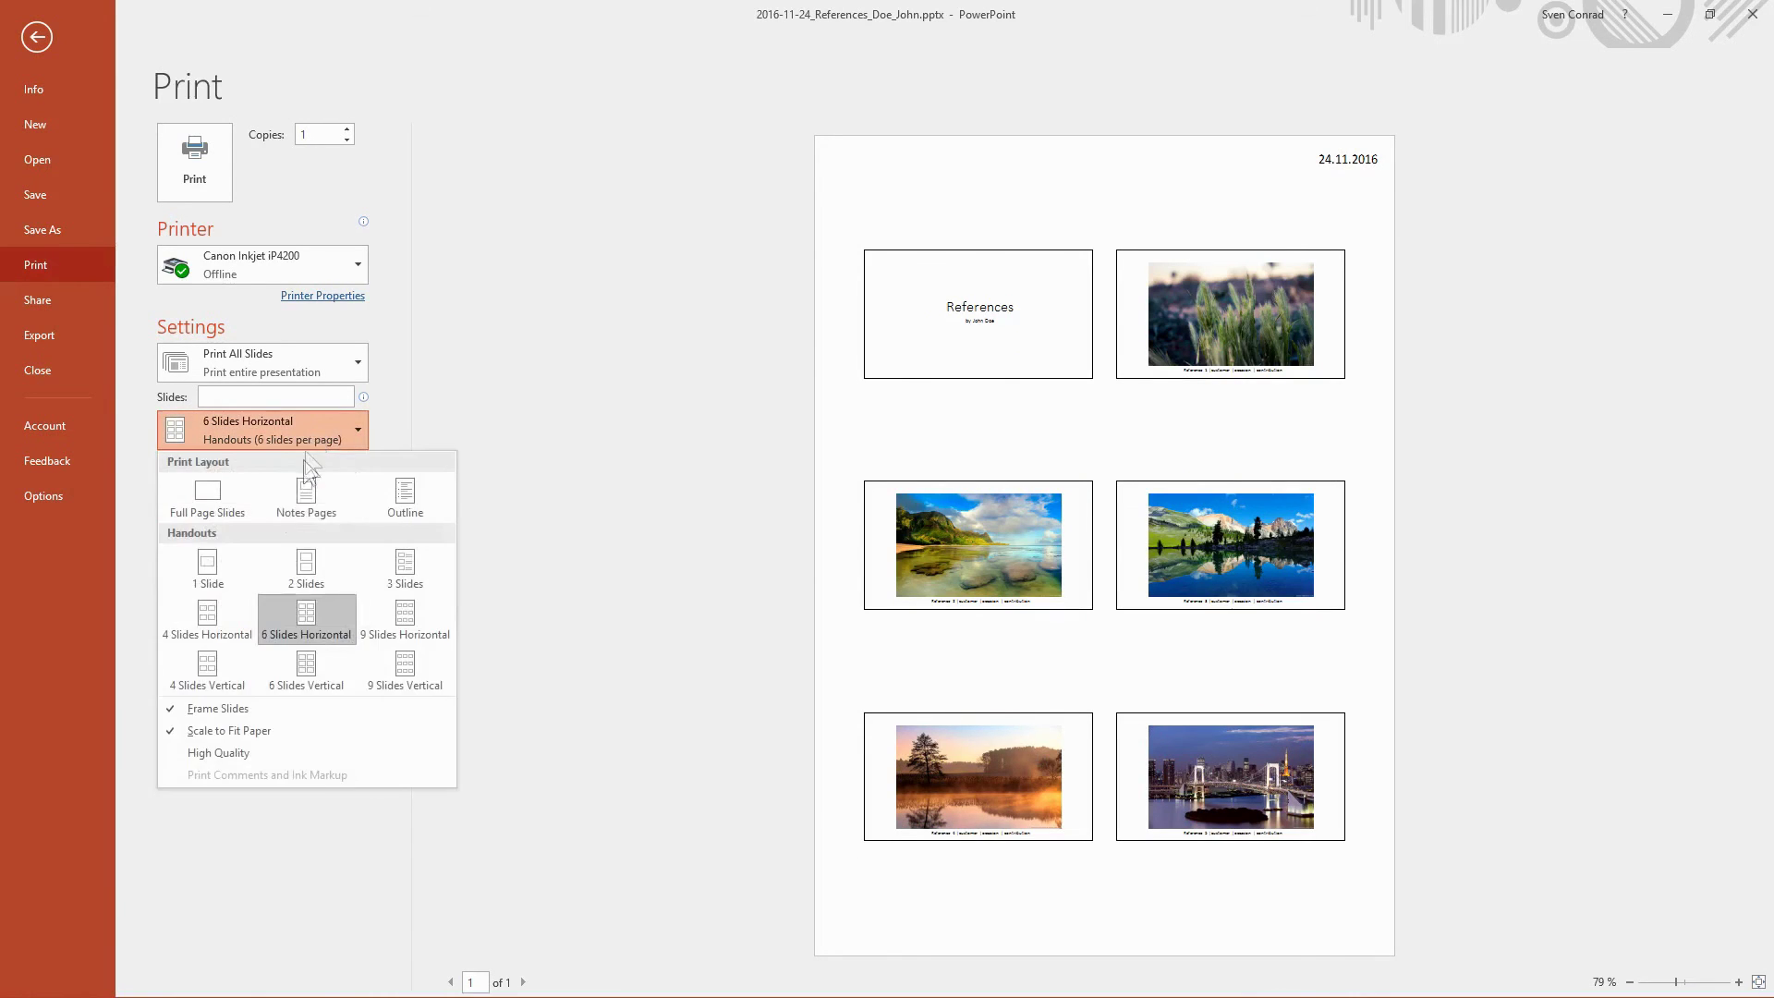
{"action": "left_click", "coordinate": [218, 602]}
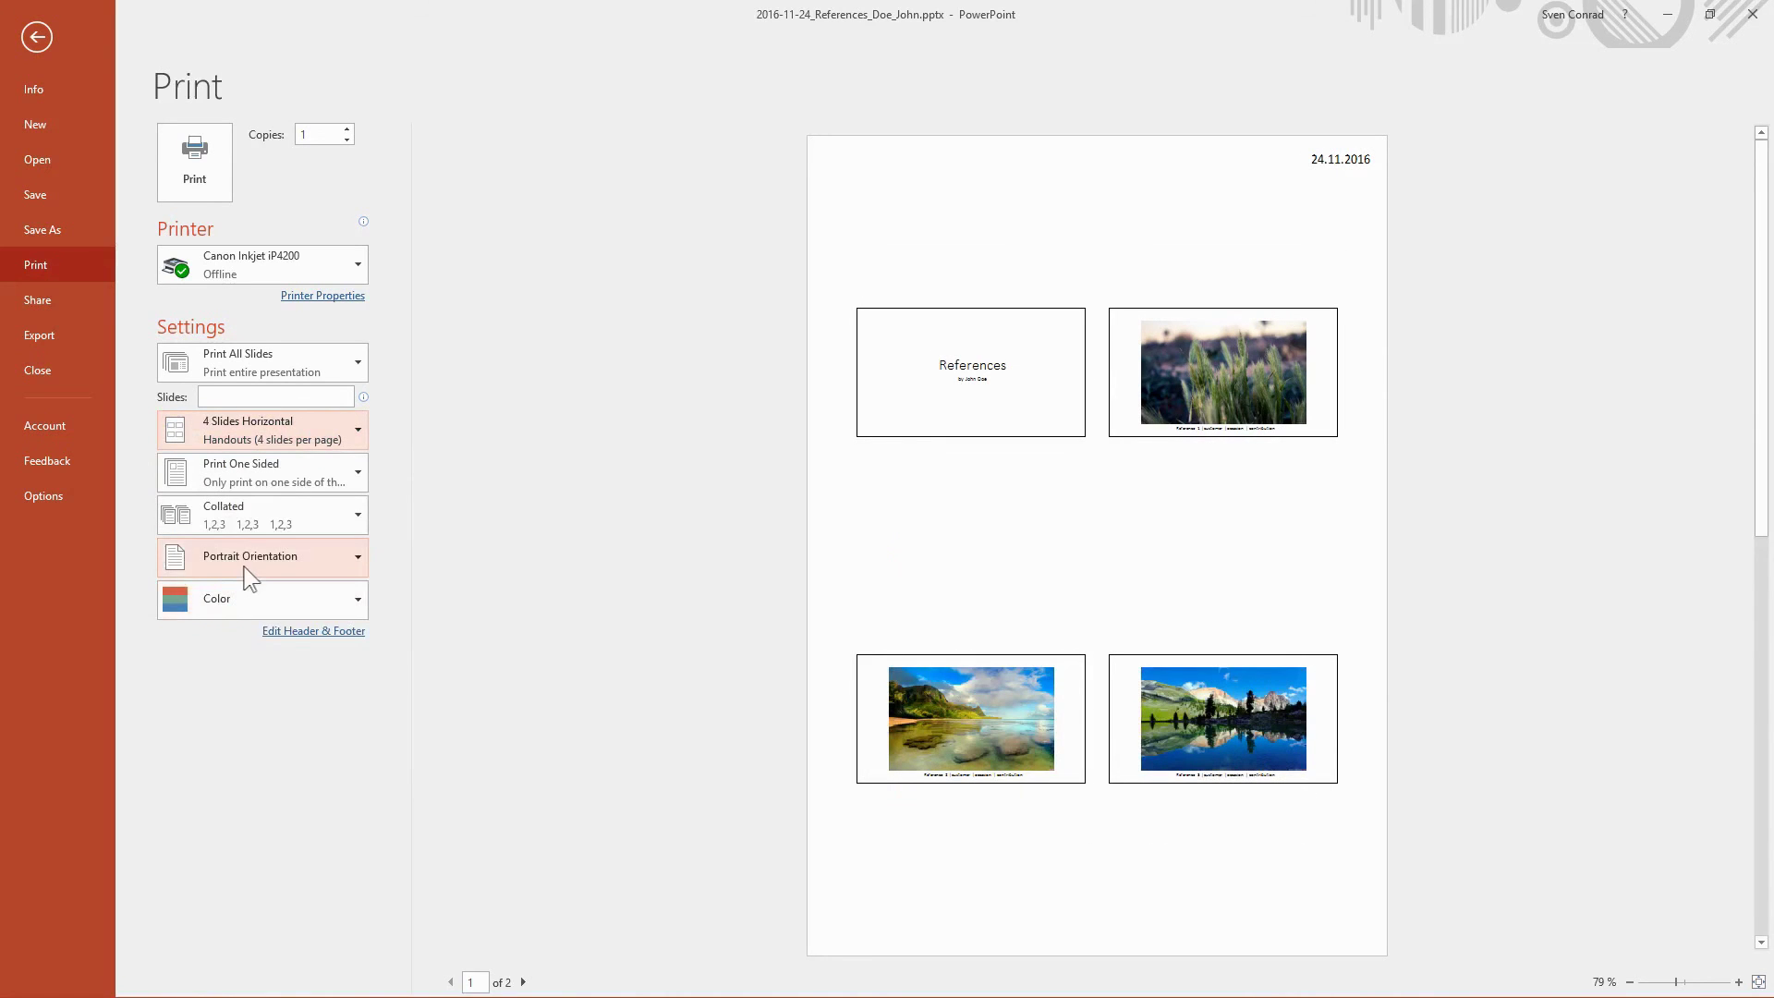
{"action": "left_click", "coordinate": [246, 566]}
{"action": "left_click", "coordinate": [257, 642]}
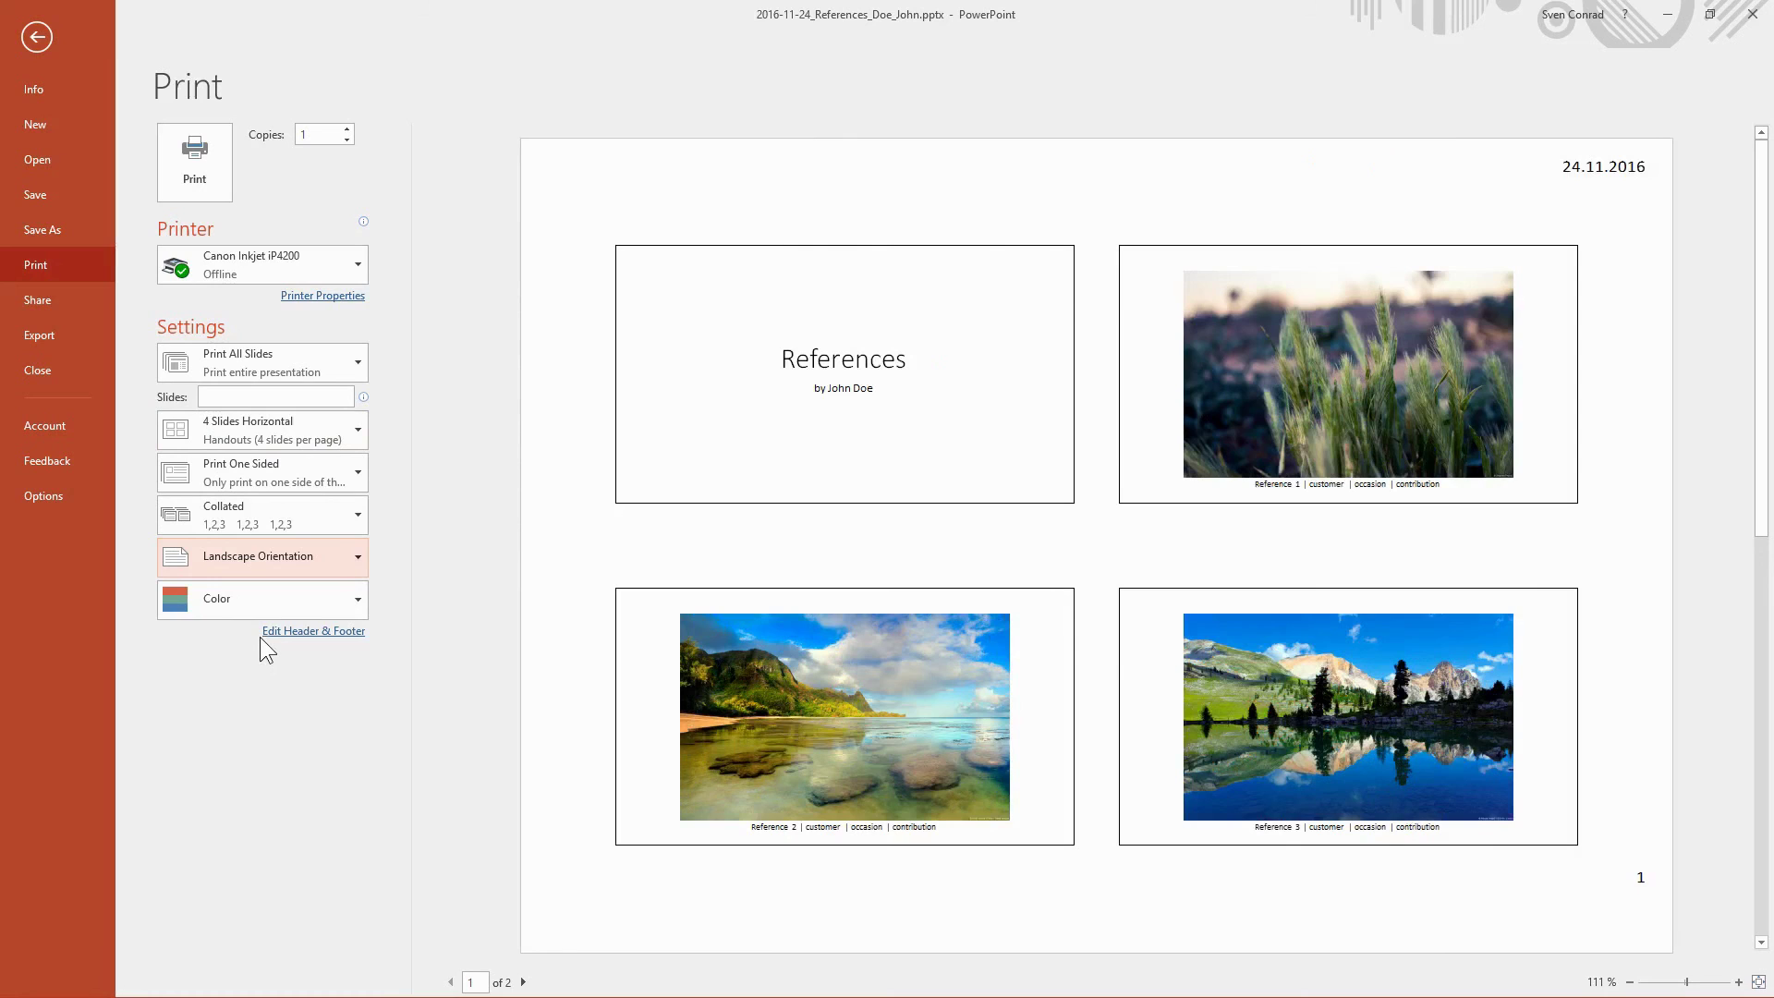
{"action": "left_click", "coordinate": [301, 438]}
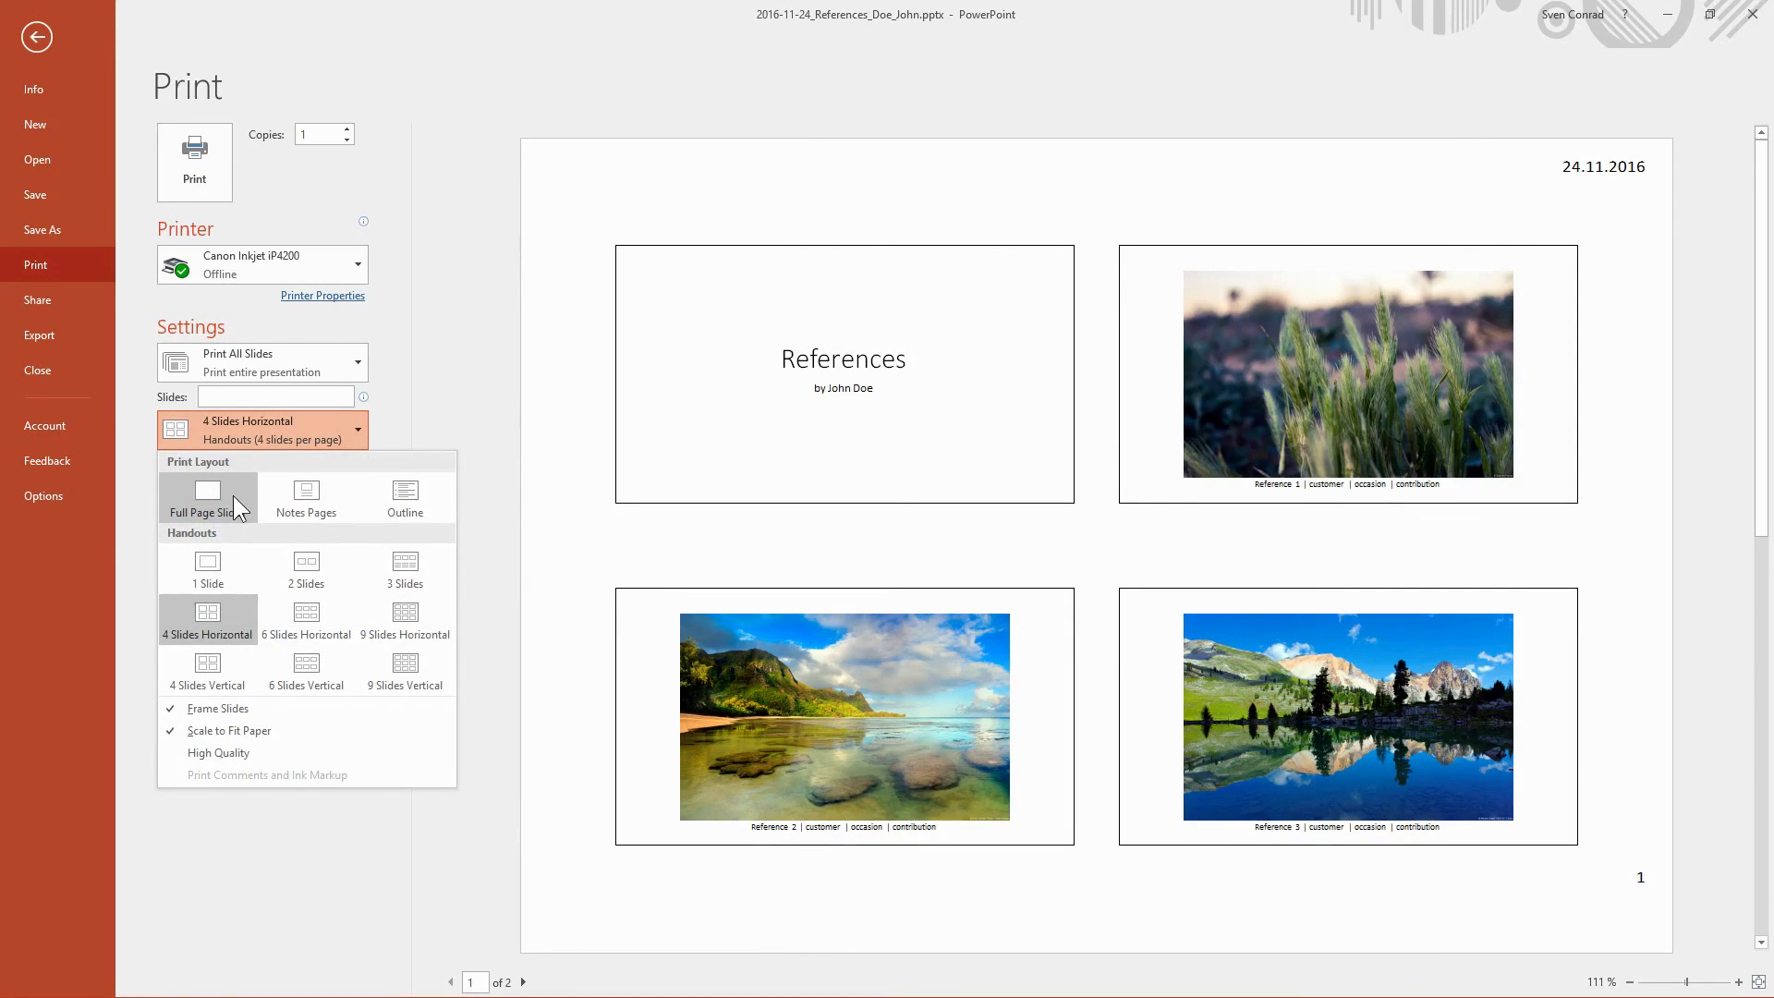
- Return to Full Page Slides, turn off Scale to Fit Paper, and scroll through the preview pages
{"action": "left_click", "coordinate": [233, 496]}
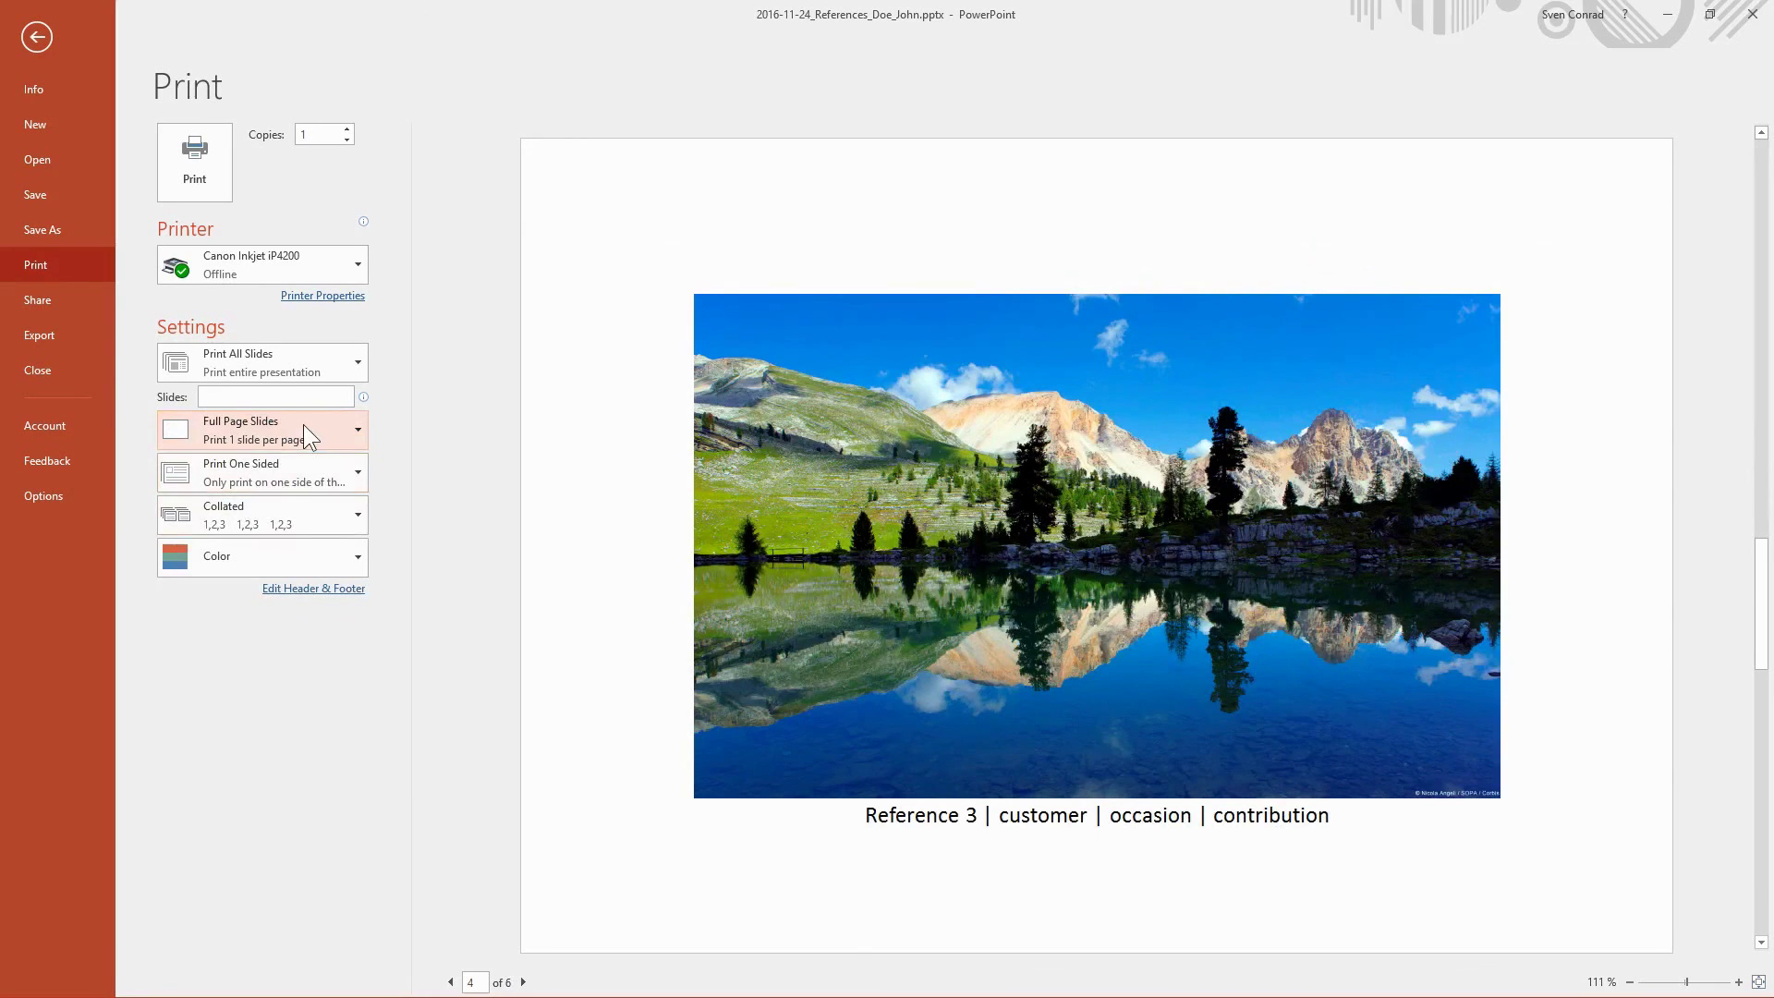
{"action": "left_click", "coordinate": [303, 426]}
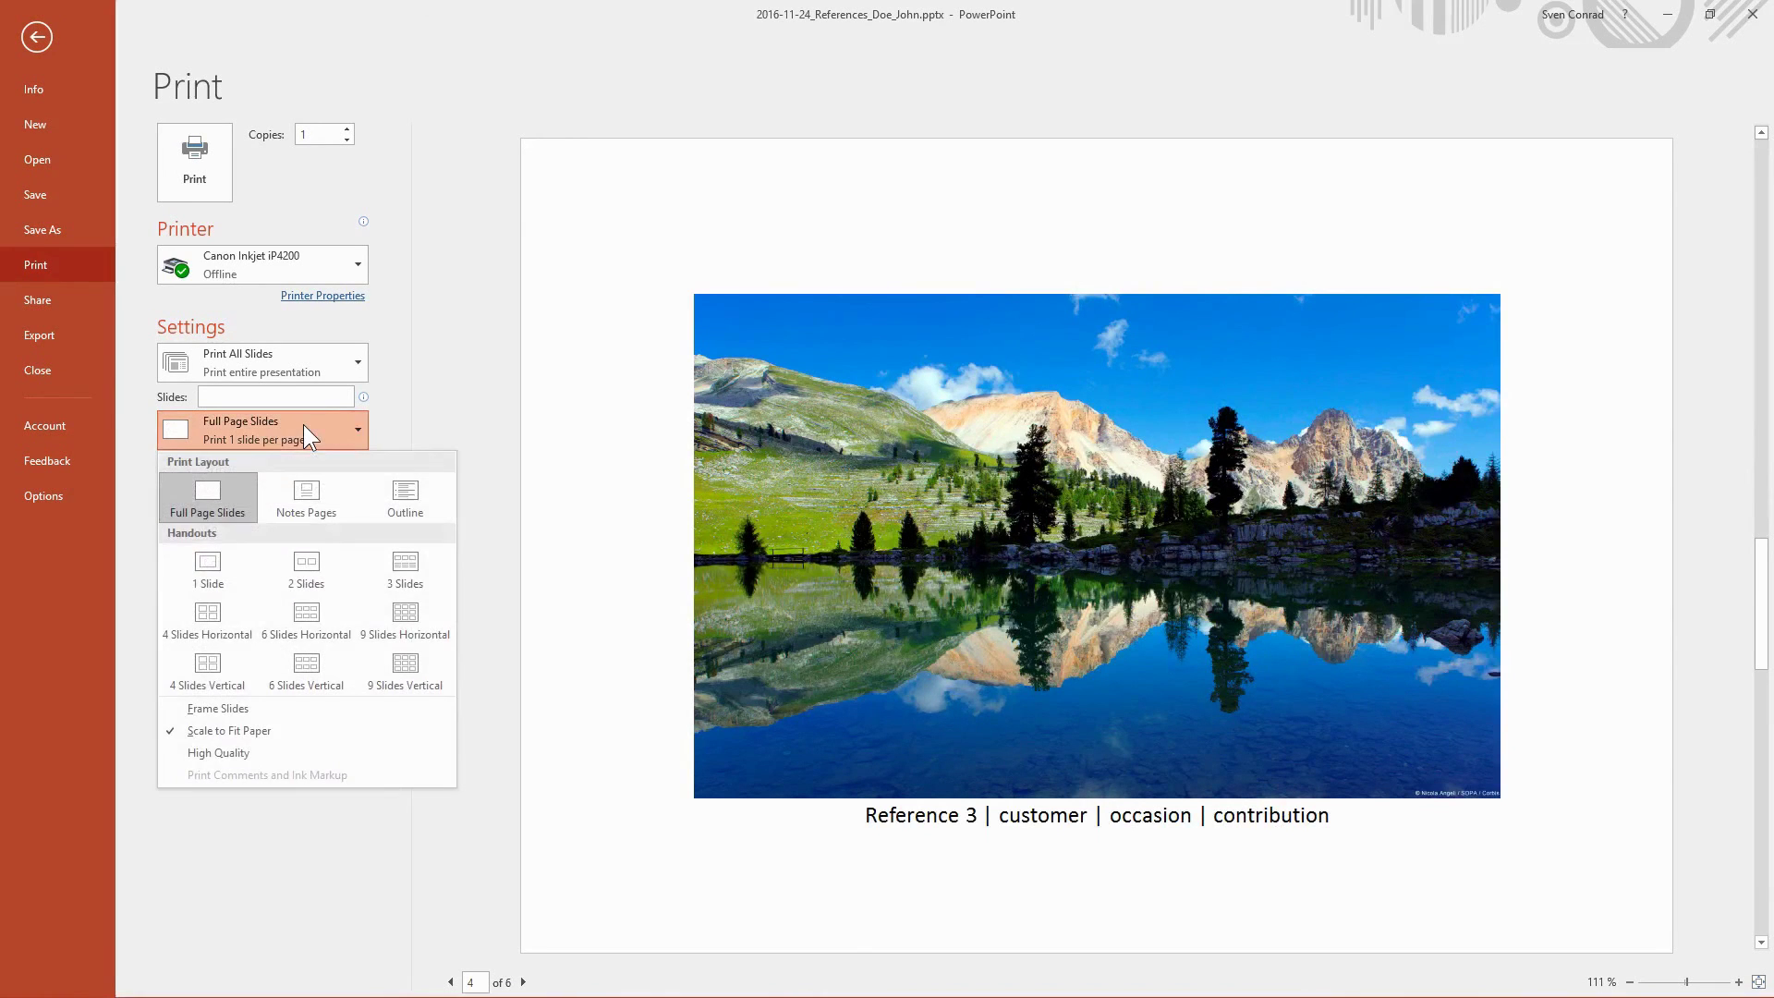
{"action": "left_click", "coordinate": [238, 730]}
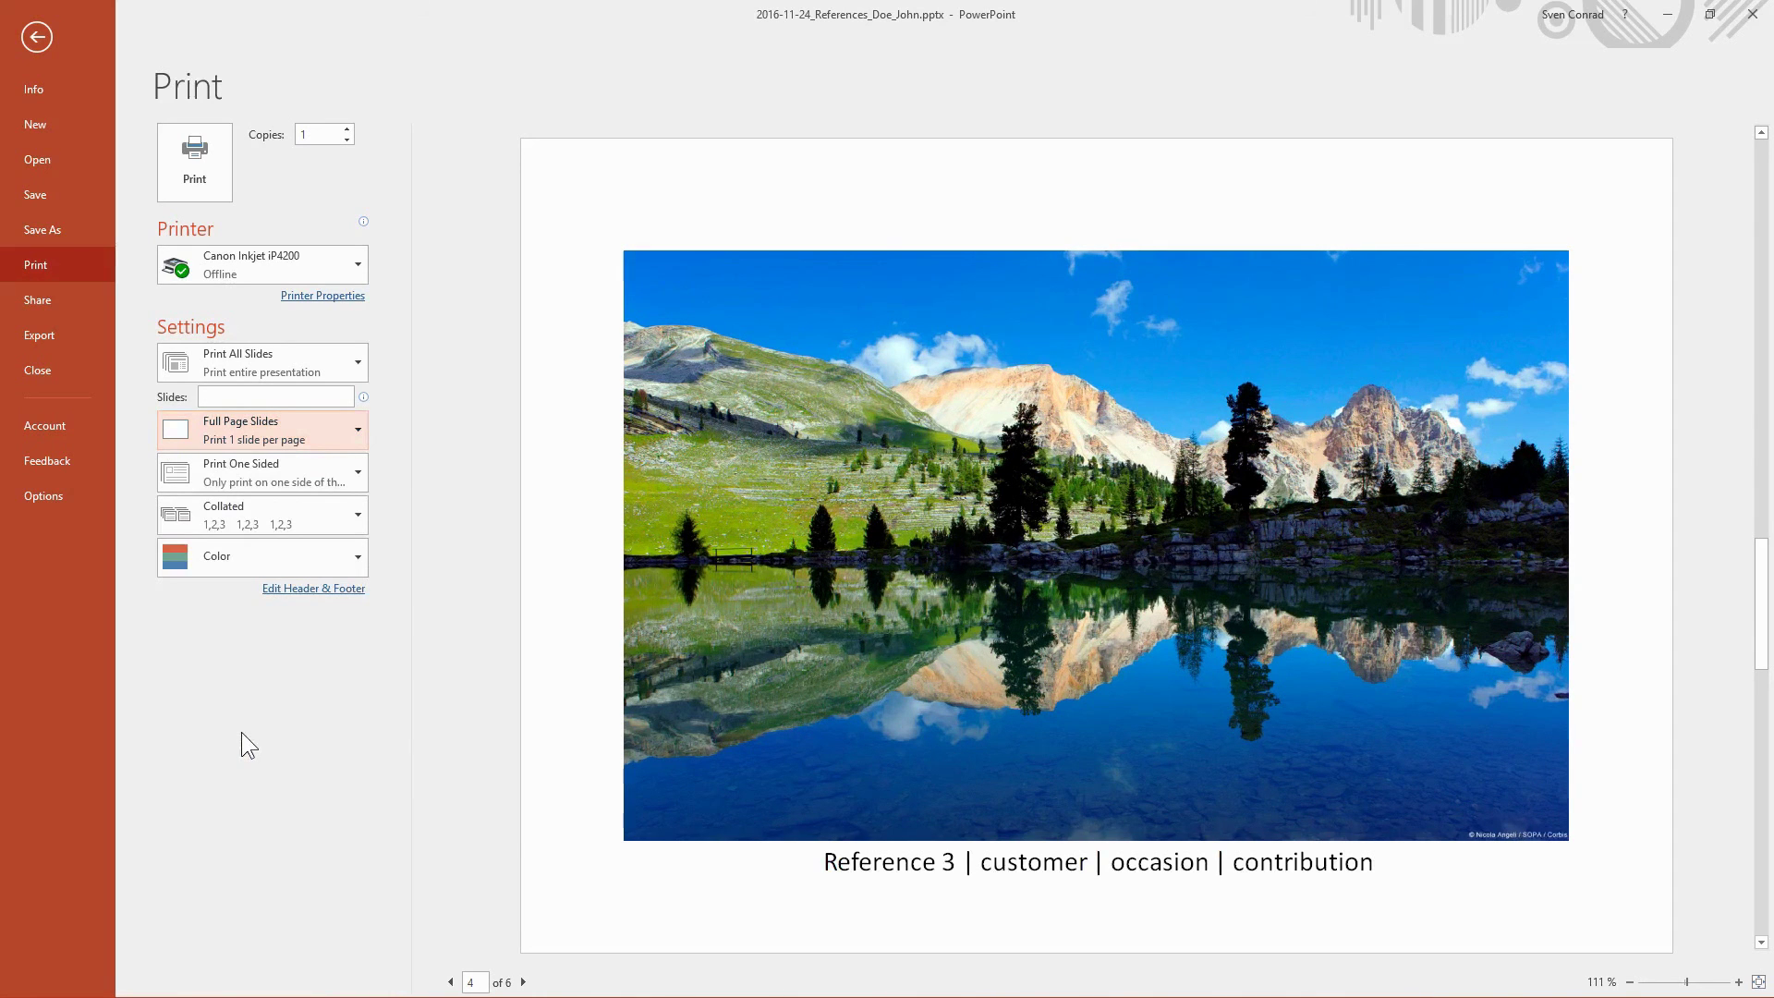
{"action": "scroll", "coordinate": [869, 546], "scroll_direction": "up", "scroll_amount": 3}
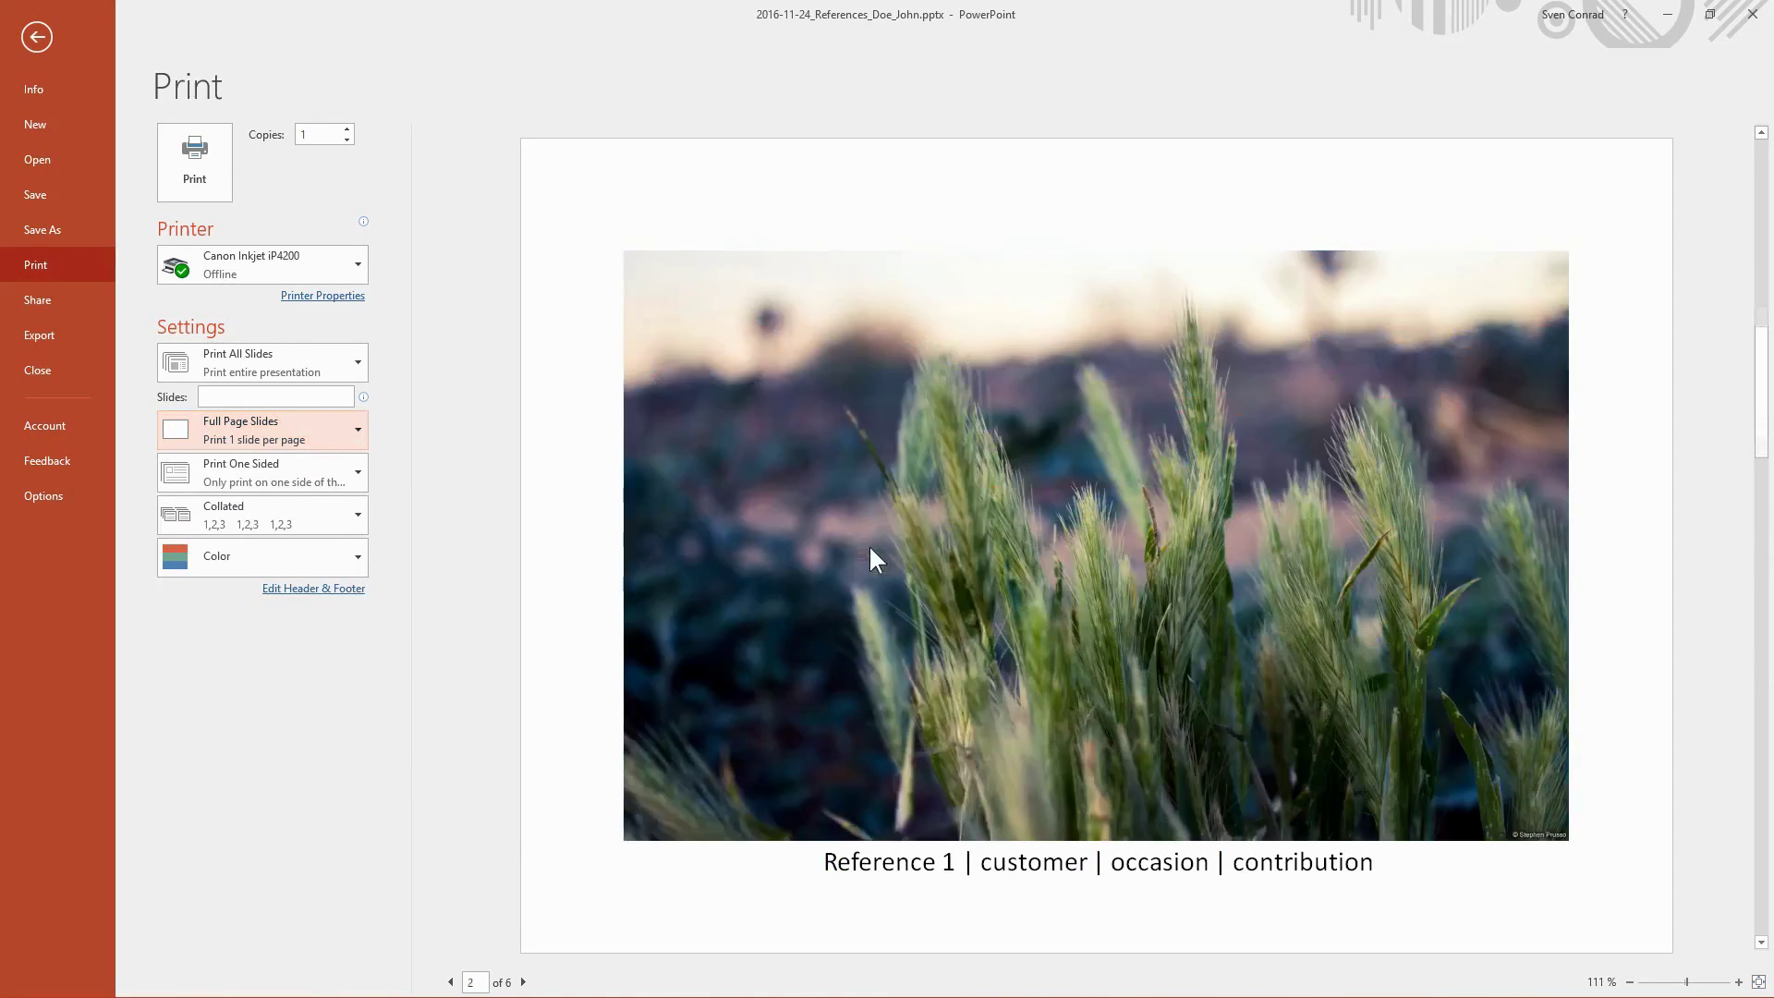
{"action": "scroll", "coordinate": [869, 545], "scroll_direction": "down", "scroll_amount": 4}
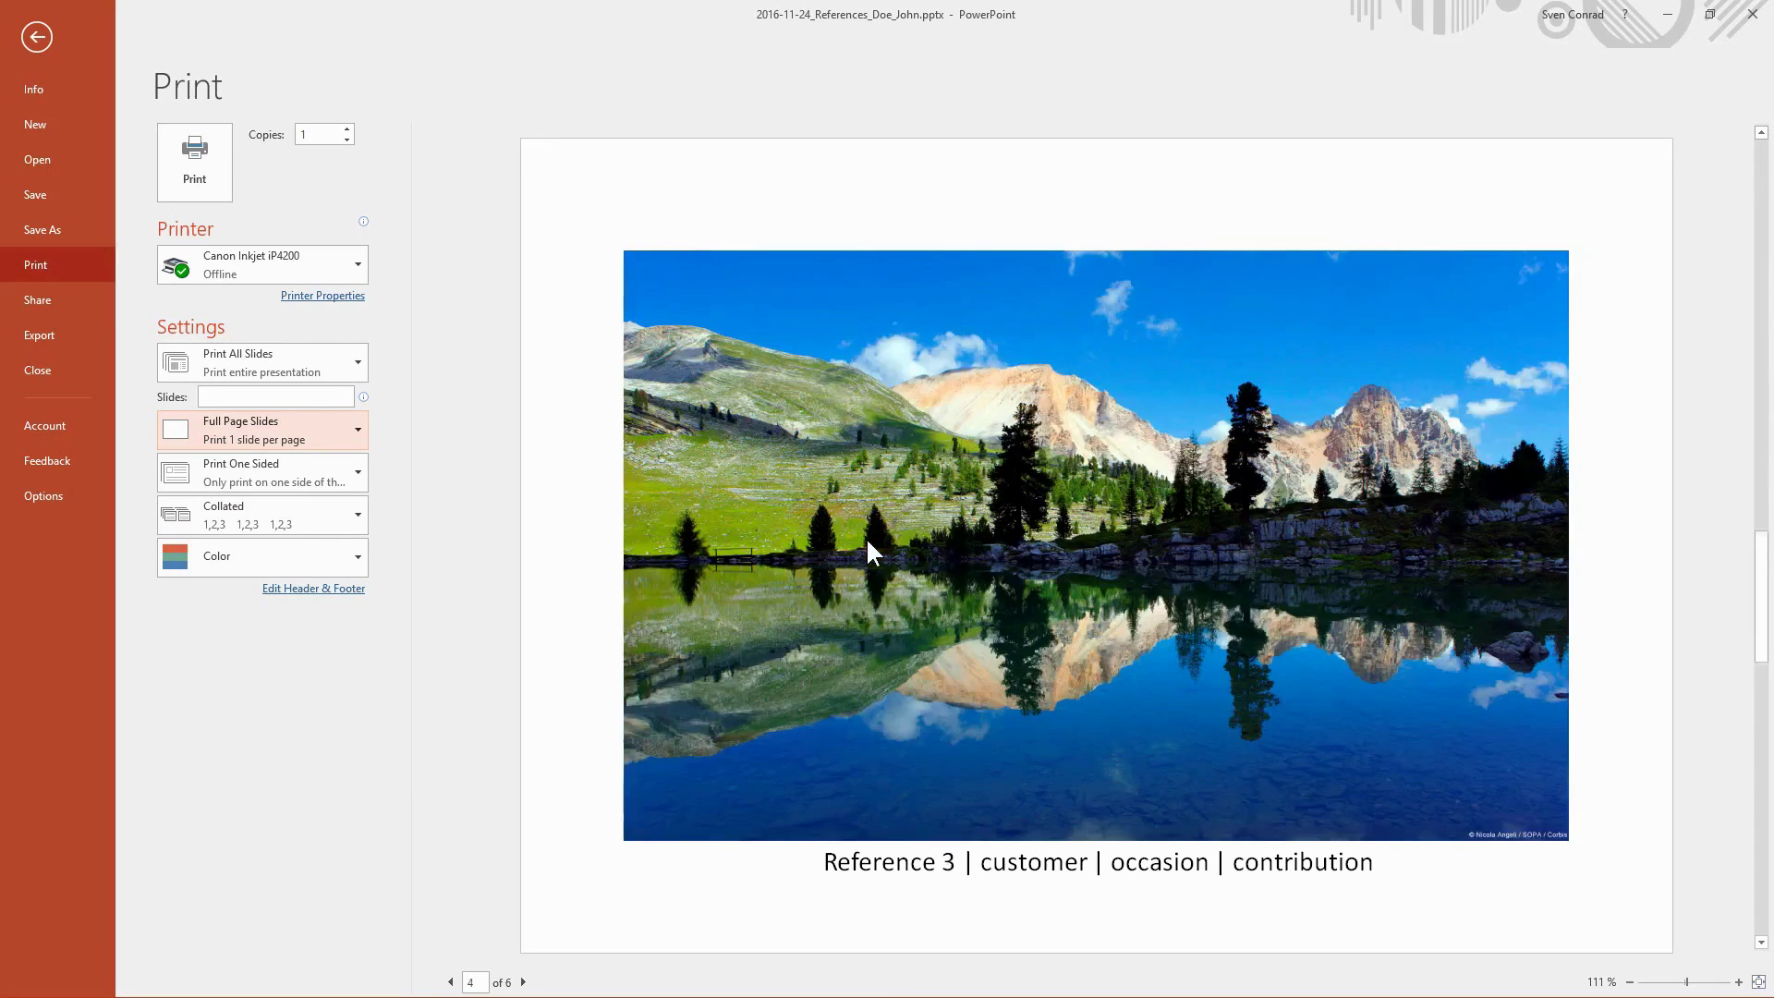
{"action": "scroll", "coordinate": [869, 559], "scroll_direction": "down", "scroll_amount": 1}
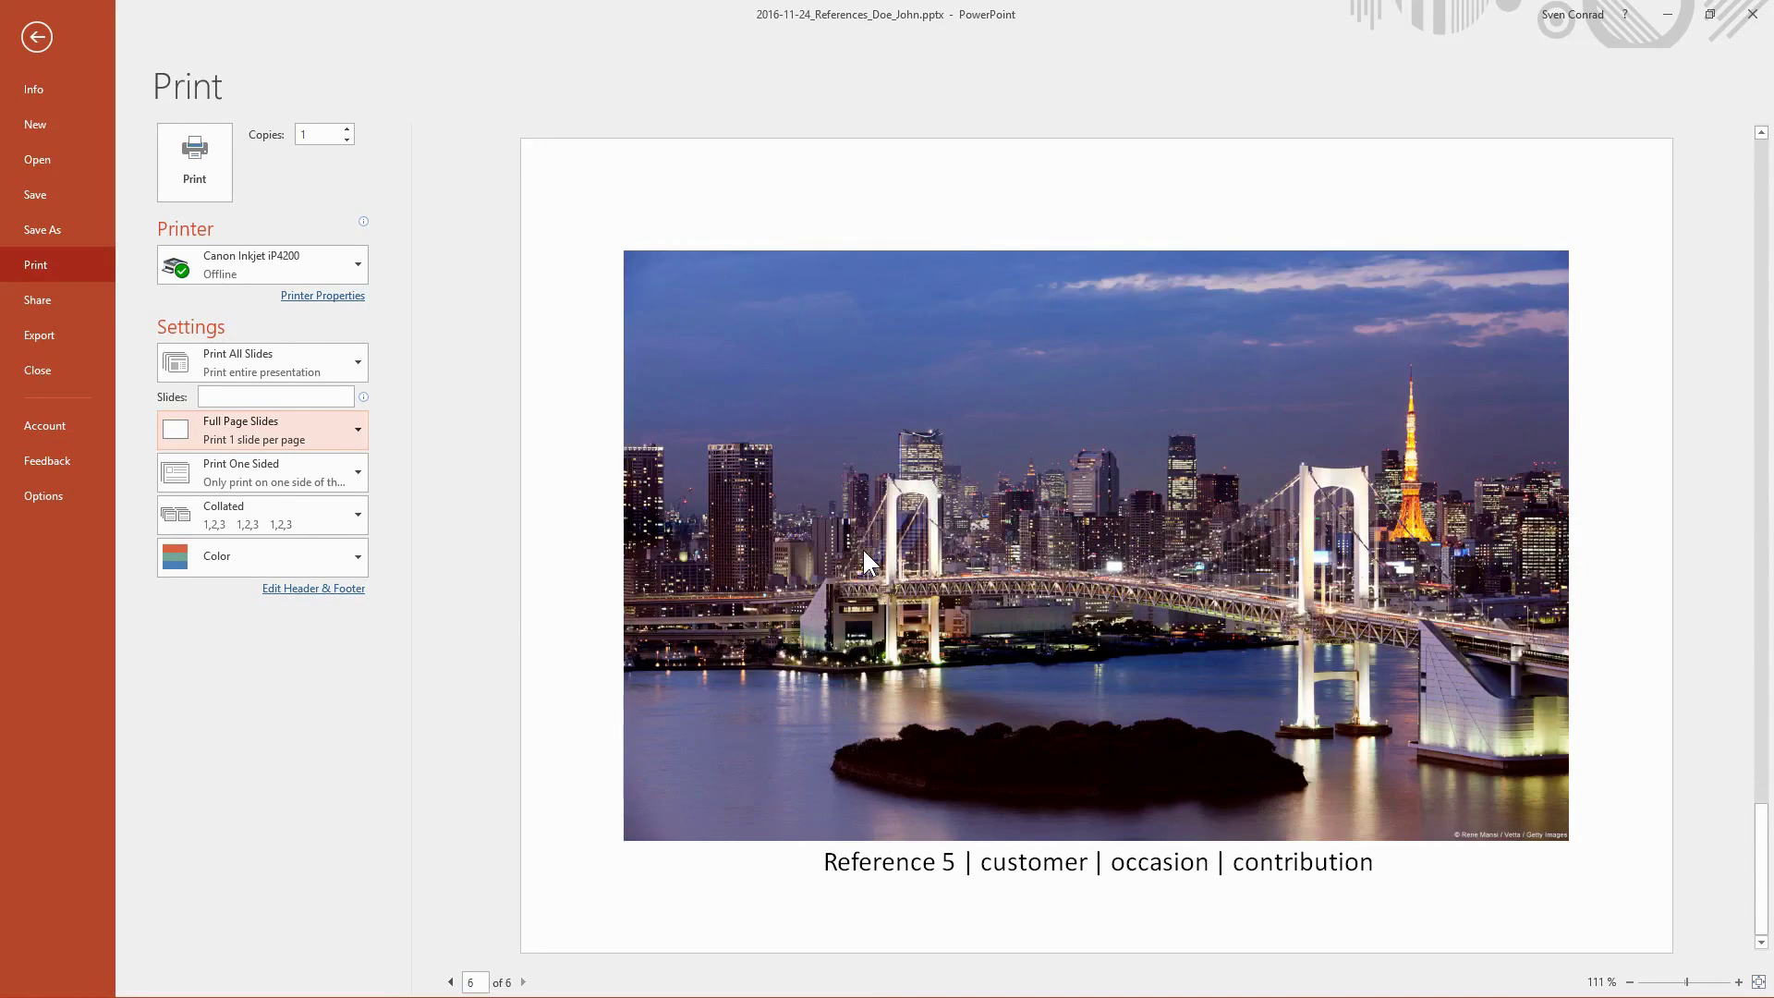